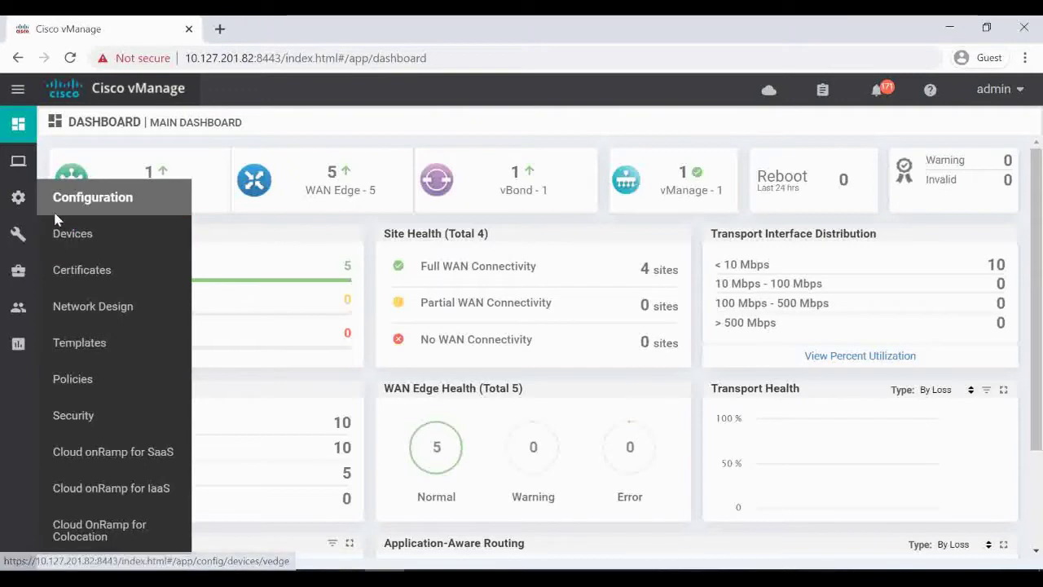
- Open the controllers list in the device configuration to check the vSmart controller's mode and assigned template
{"action": "left_click", "coordinate": [65, 235]}
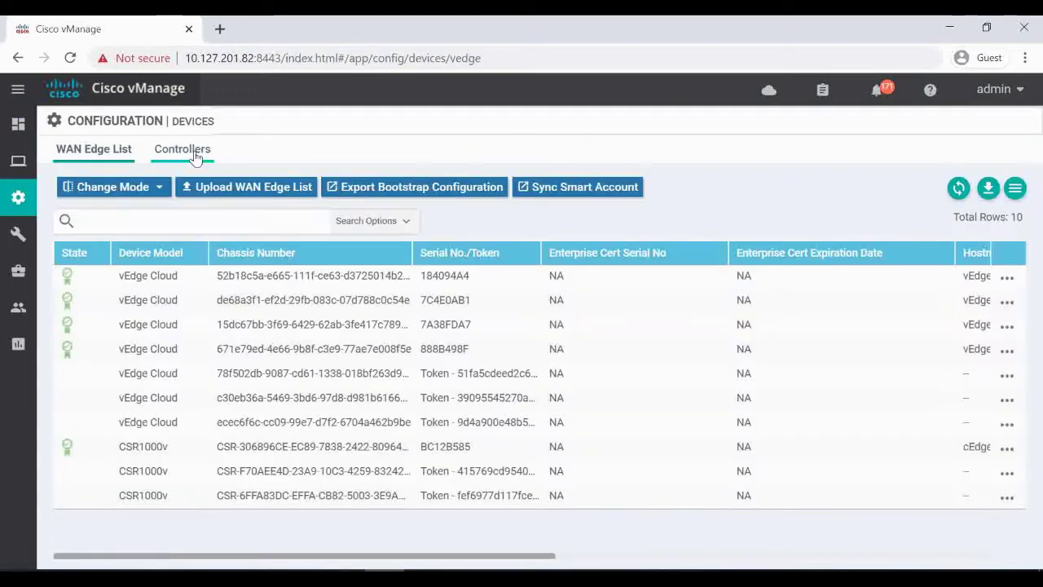
{"action": "left_click", "coordinate": [182, 149]}
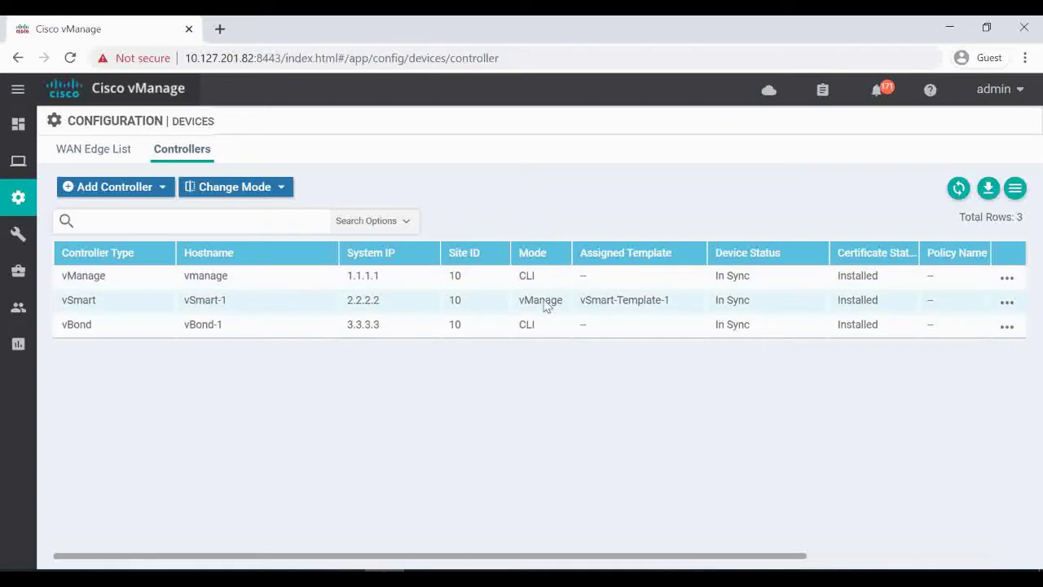
- Start adding a new centralized policy in the policies configuration
{"action": "mouse_move", "coordinate": [18, 197]}
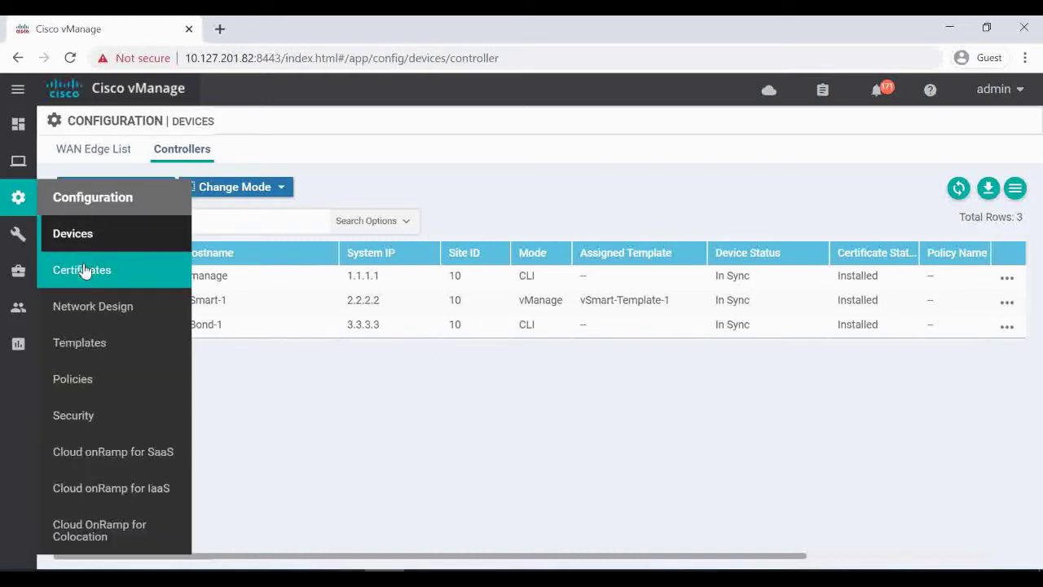
{"action": "left_click", "coordinate": [78, 381]}
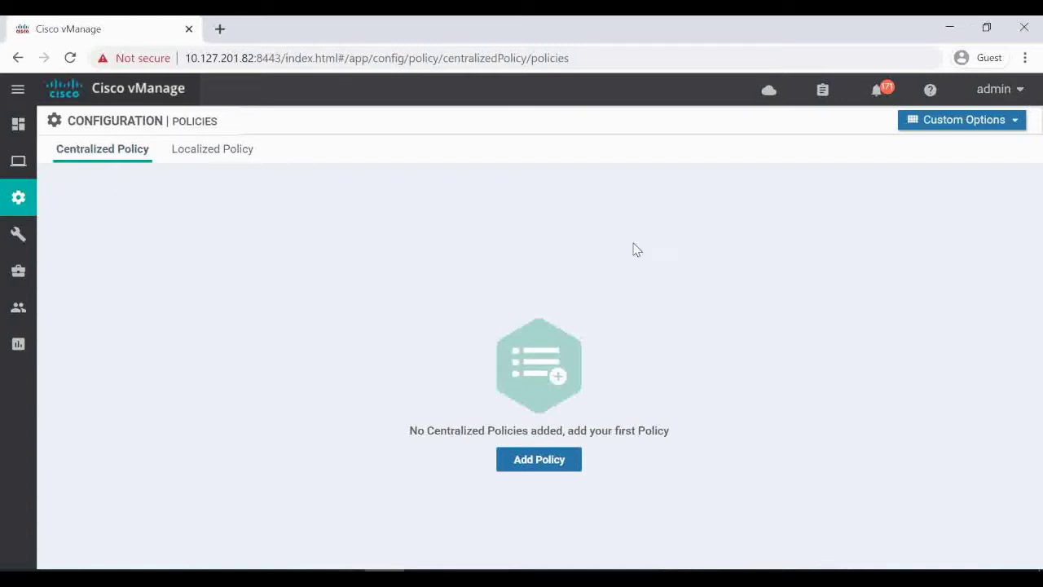
{"action": "left_click", "coordinate": [541, 463]}
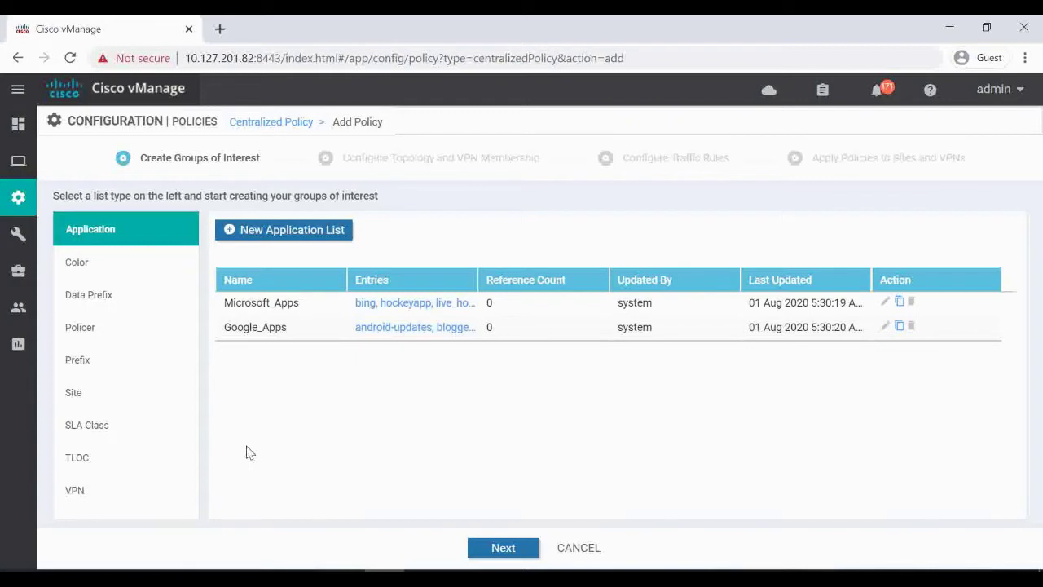
- Start a new VPN list in the groups of interest and name it VPN-10-list
{"action": "left_click", "coordinate": [75, 496]}
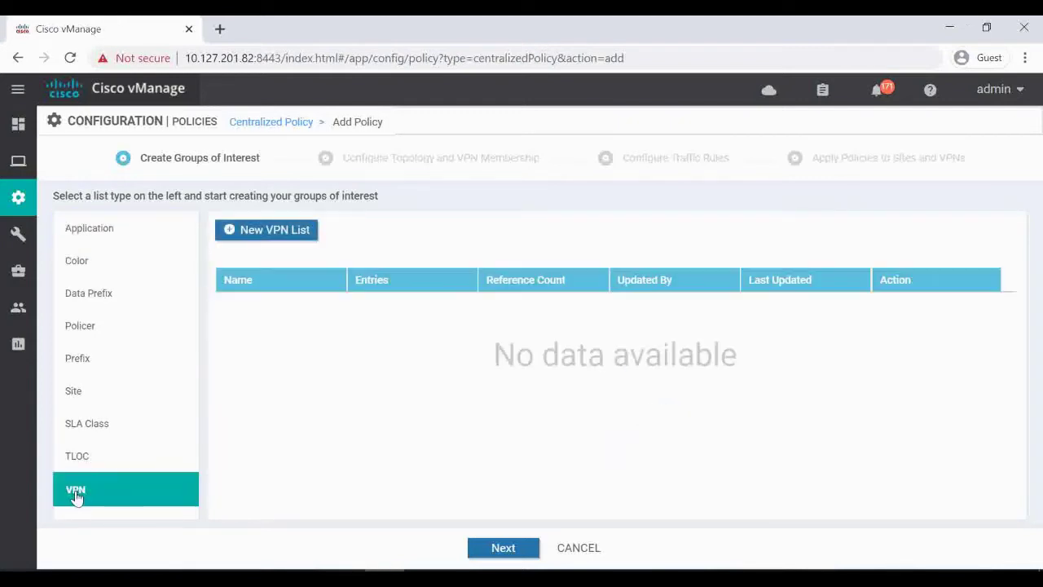
{"action": "left_click", "coordinate": [280, 242]}
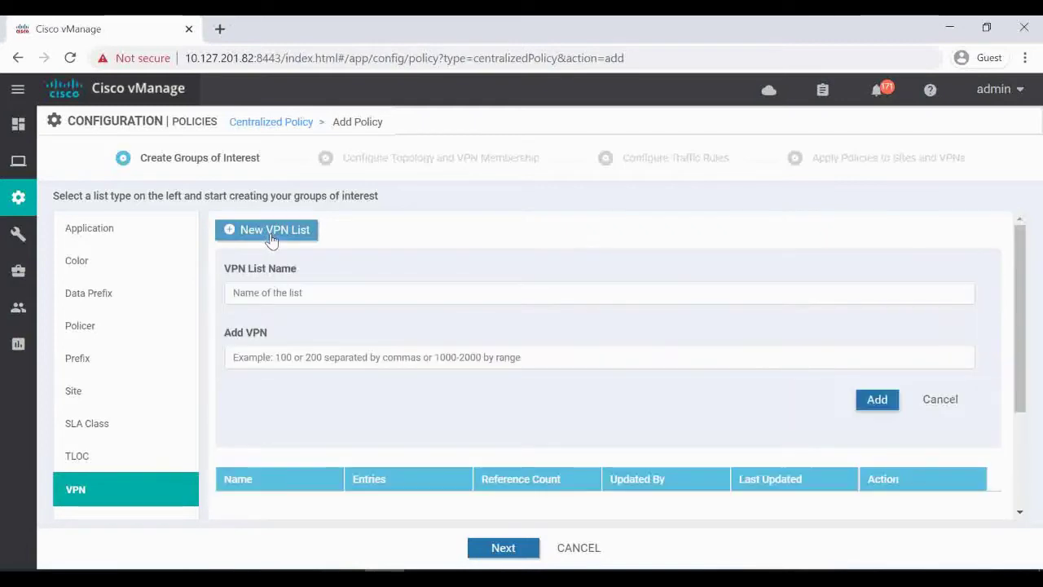
{"action": "left_click", "coordinate": [319, 295]}
{"action": "type", "text": "V"}
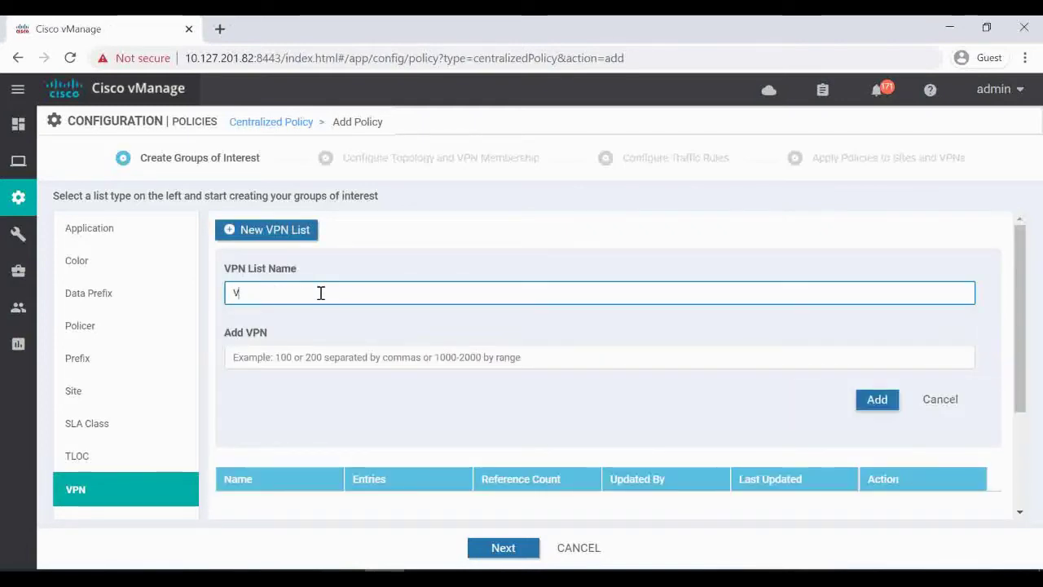
{"action": "type", "text": "PN-10"}
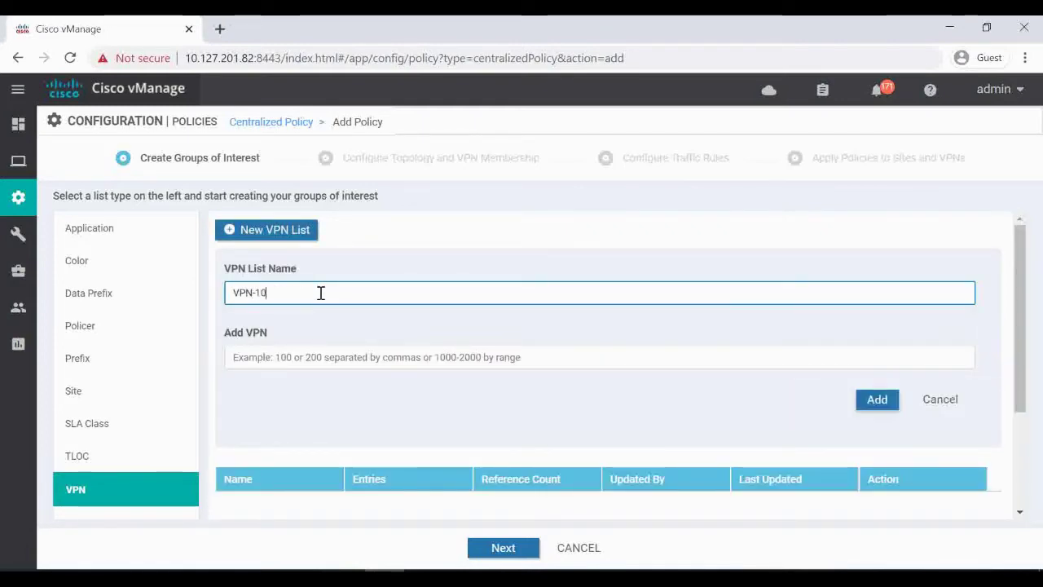
{"action": "type", "text": "-list"}
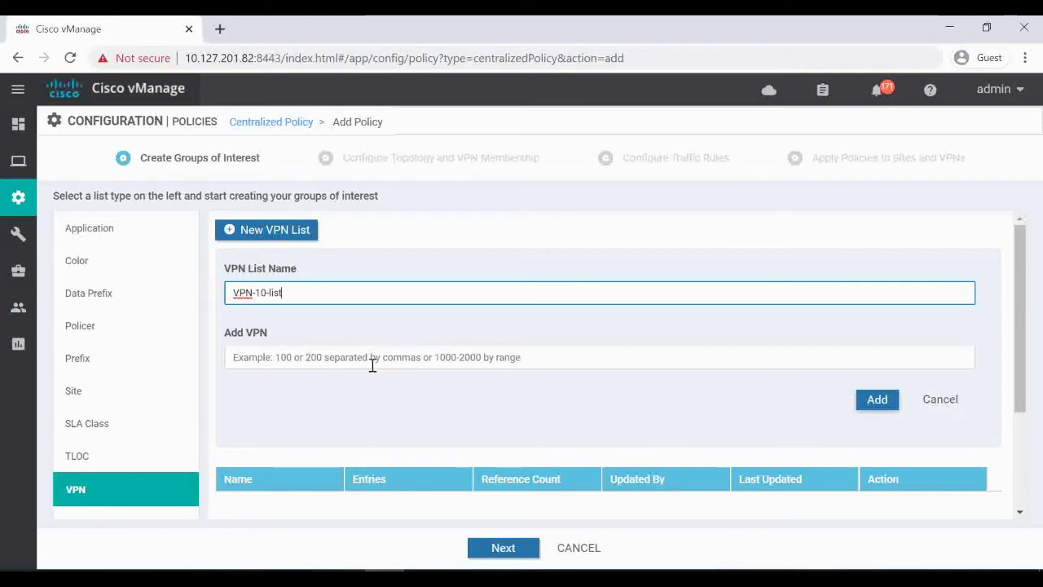
- Enter 10 as the only VPN of VPN-10-list and add the list
{"action": "left_click", "coordinate": [424, 359]}
{"action": "type", "text": "10,2"}
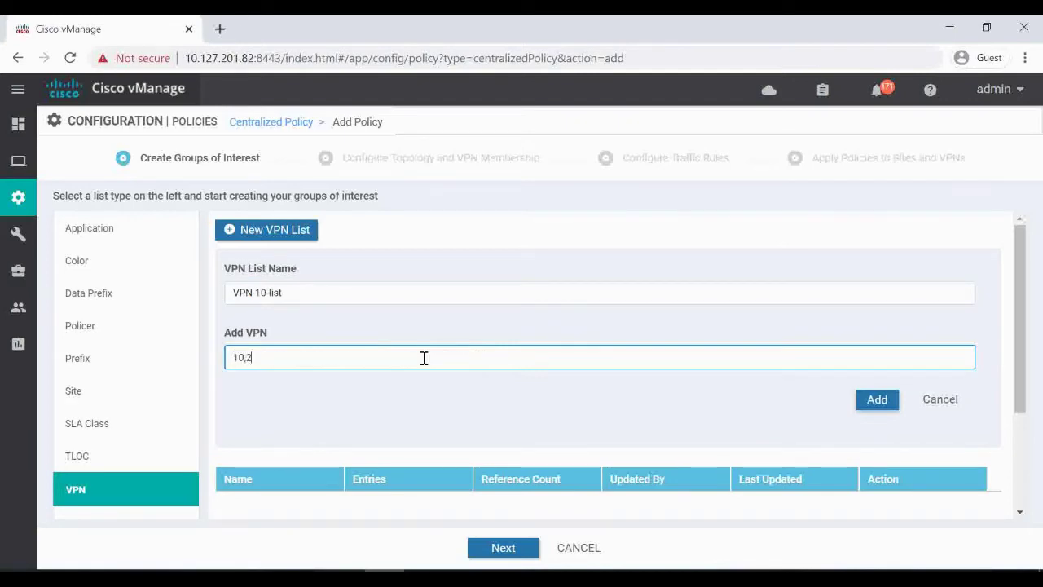
{"action": "type", "text": "0,20"}
{"action": "key", "text": "BackSpace"}
{"action": "key", "text": "BackSpace"}
{"action": "key", "text": "BackSpace"}
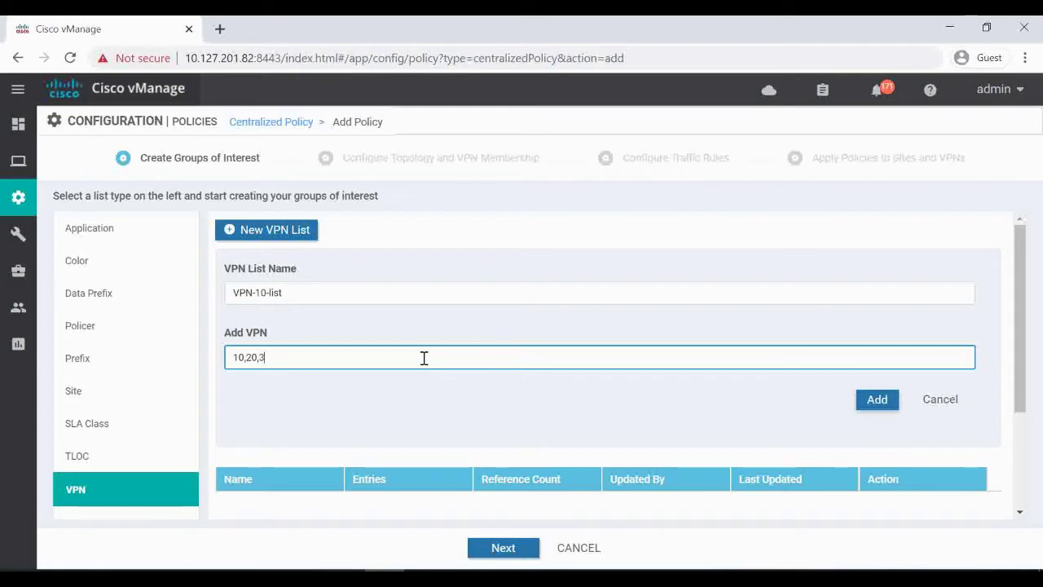
{"action": "type", "text": "-30"}
{"action": "key", "text": "BackSpace"}
{"action": "key", "text": "BackSpace"}
{"action": "key", "text": "BackSpace"}
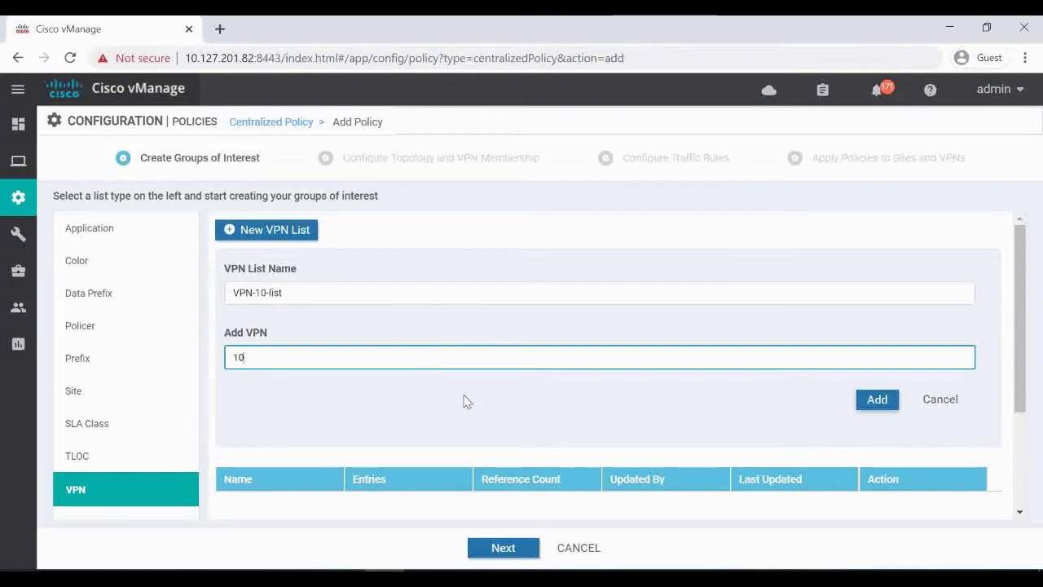
{"action": "left_click", "coordinate": [875, 399]}
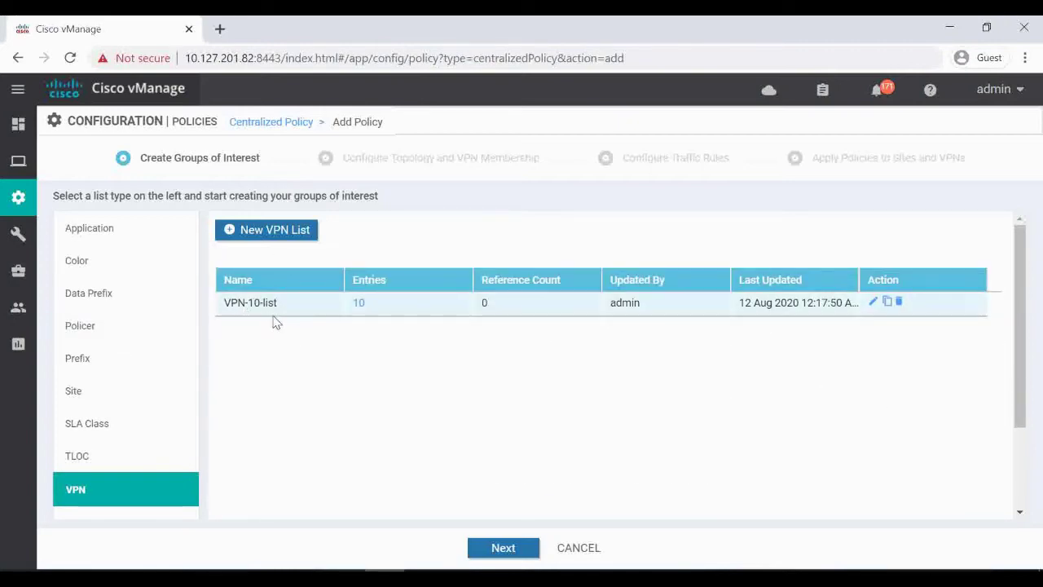
- Start a new site list in the groups of interest and name it Spoke-site-list-1
{"action": "left_click", "coordinate": [96, 396]}
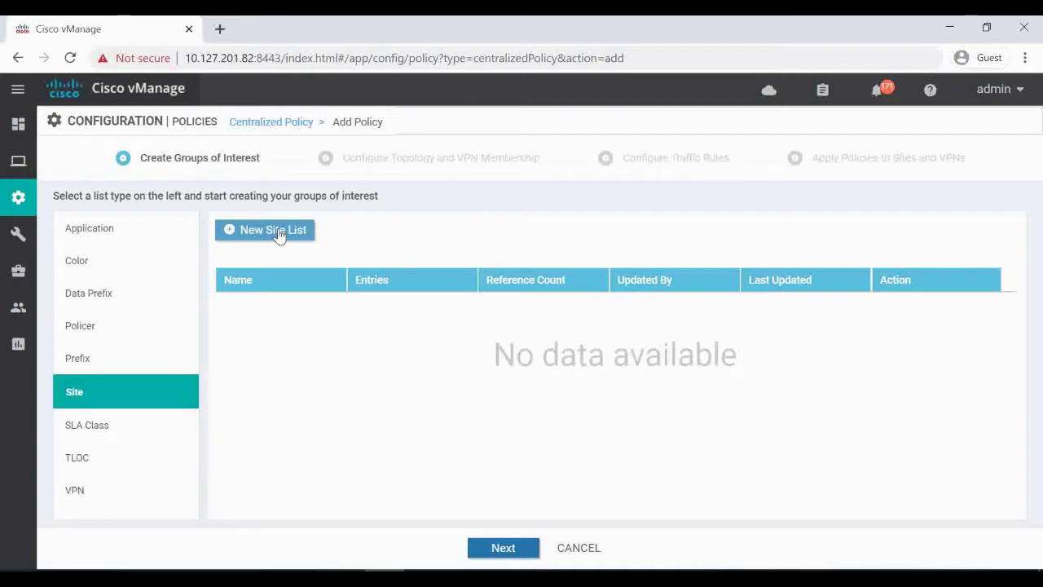
{"action": "left_click", "coordinate": [278, 233]}
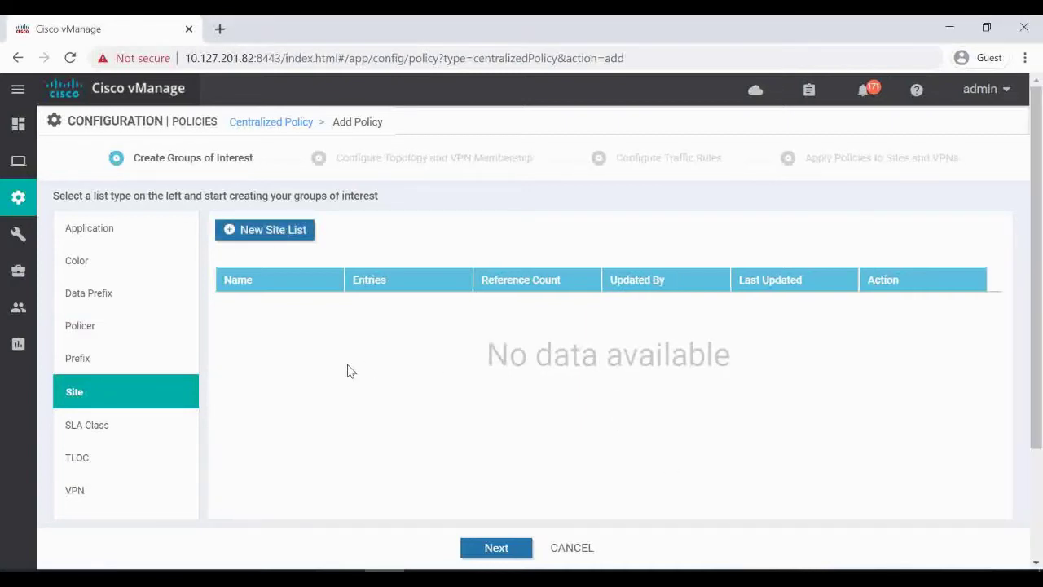
{"action": "left_click", "coordinate": [275, 232]}
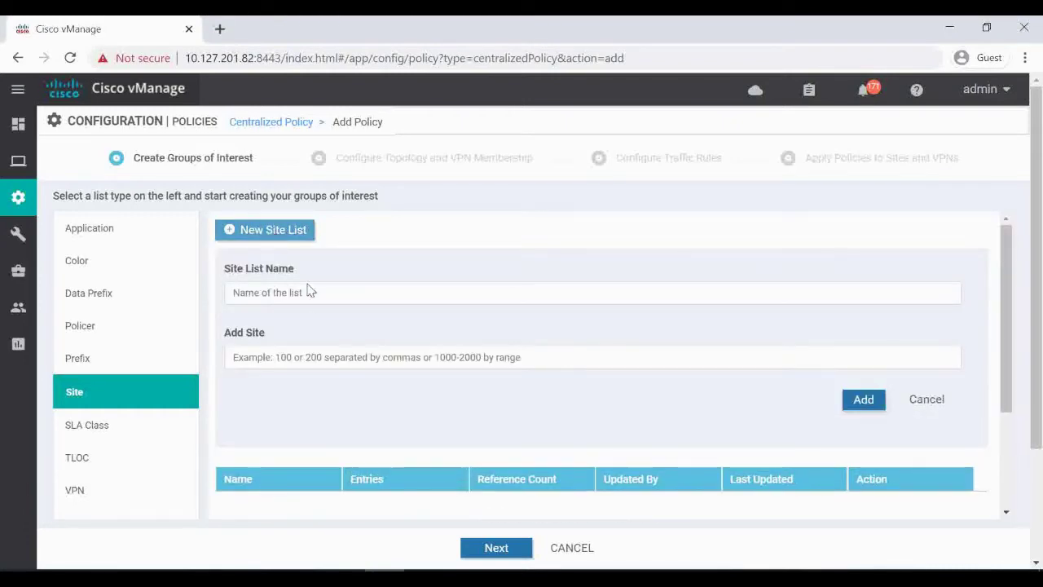
{"action": "left_click", "coordinate": [298, 293]}
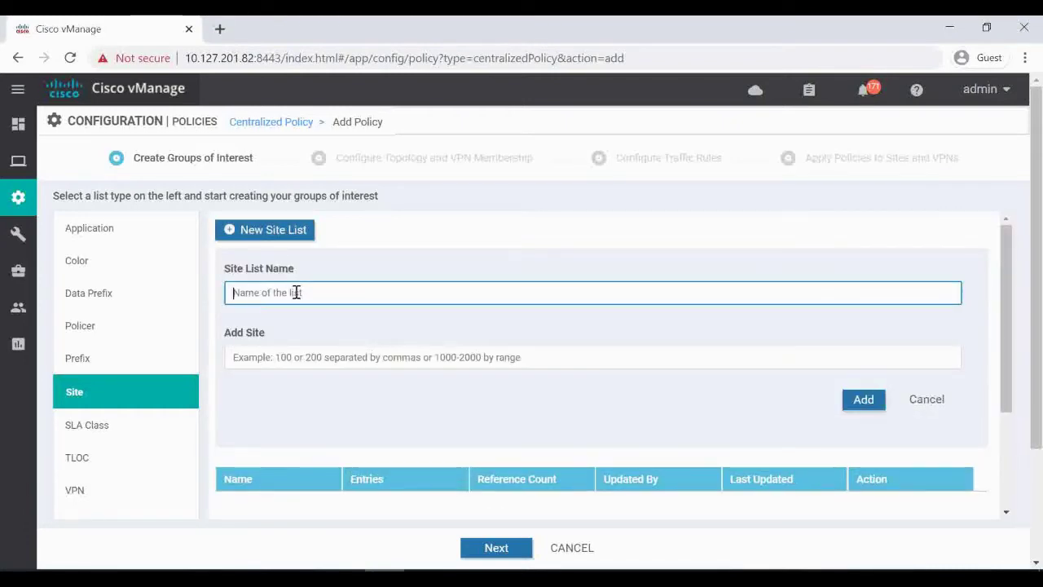
{"action": "type", "text": "Spoke"}
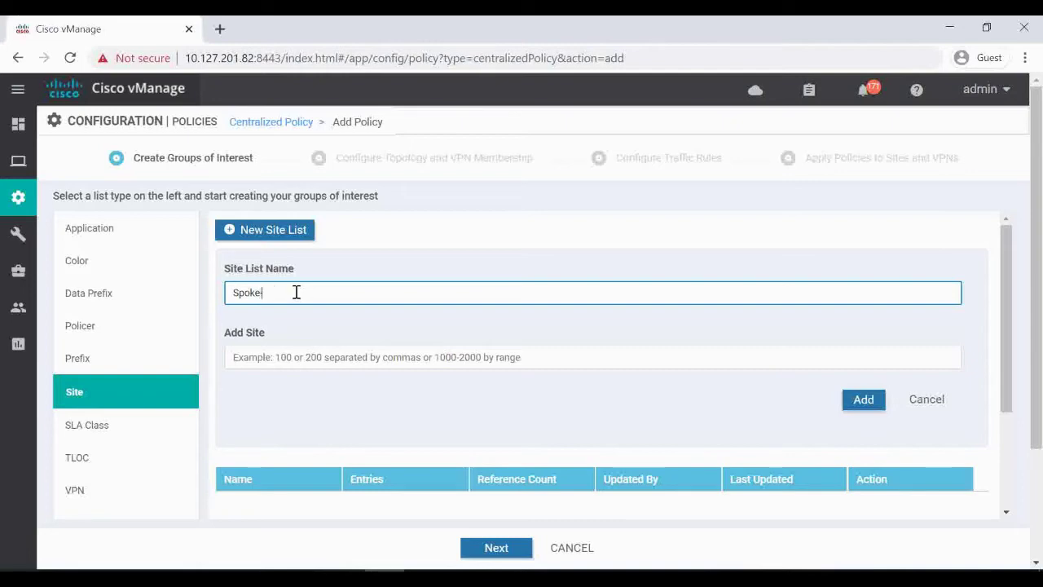
{"action": "type", "text": "-site-list-1"}
{"action": "left_click", "coordinate": [312, 357]}
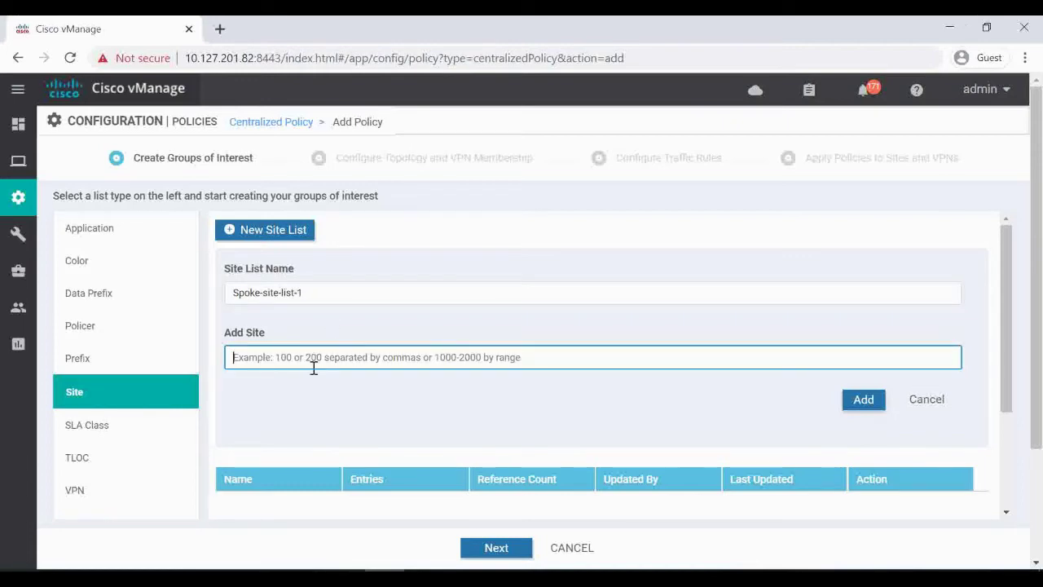
- Switch to SecureCRT and check the site IDs in the vEdge-1, vEdge-3 and cEdge-4 sessions
{"action": "left_click", "coordinate": [183, 578]}
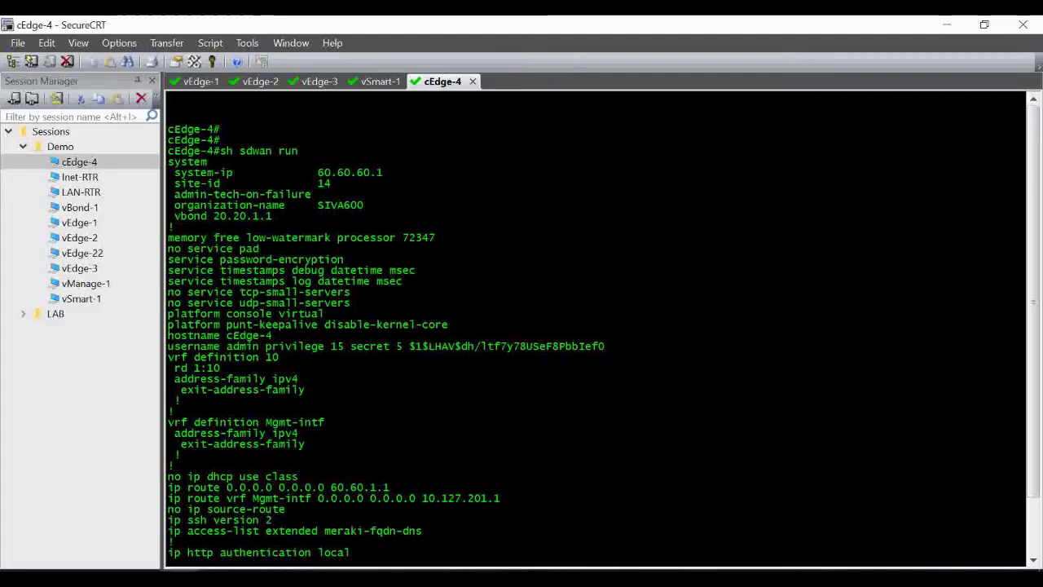
{"action": "left_click", "coordinate": [198, 81]}
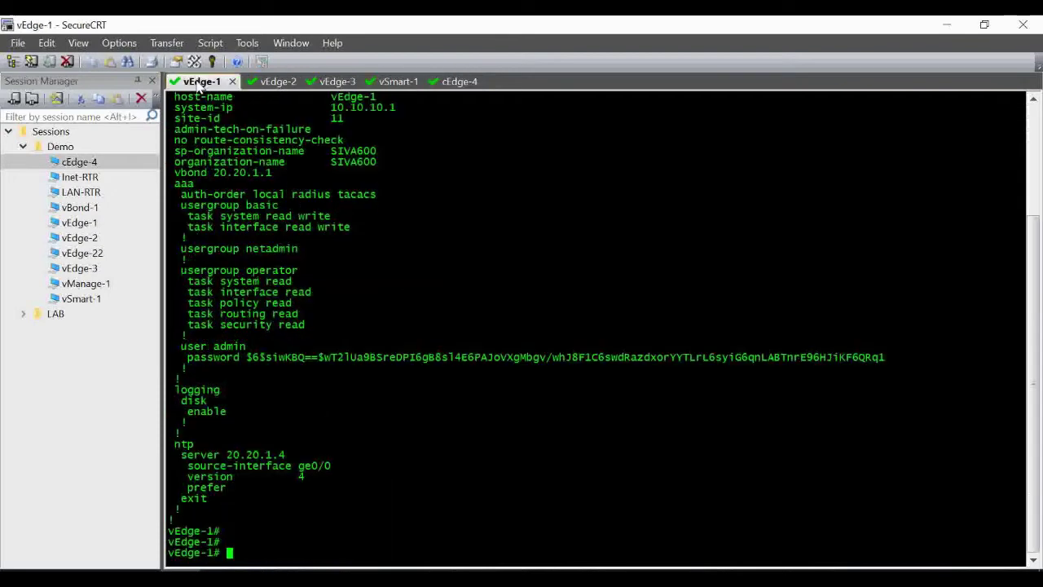
{"action": "left_click", "coordinate": [341, 83]}
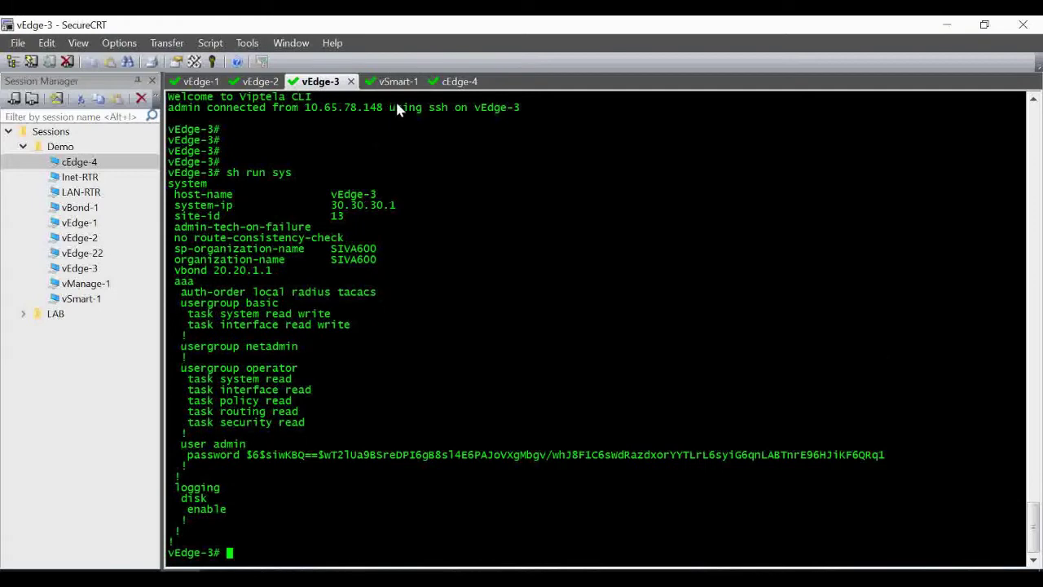
{"action": "left_click", "coordinate": [458, 82]}
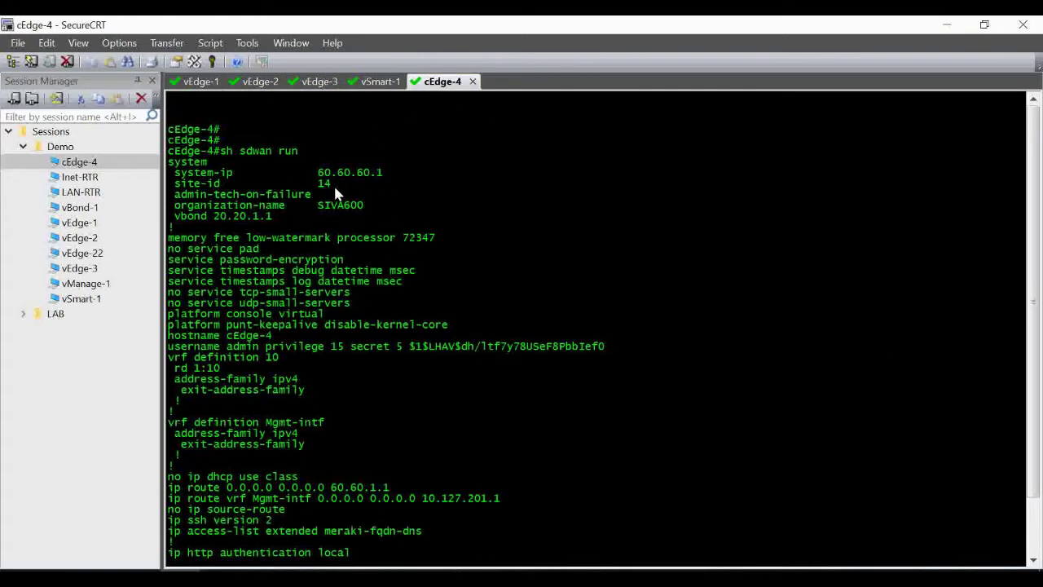
{"action": "left_click", "coordinate": [200, 81]}
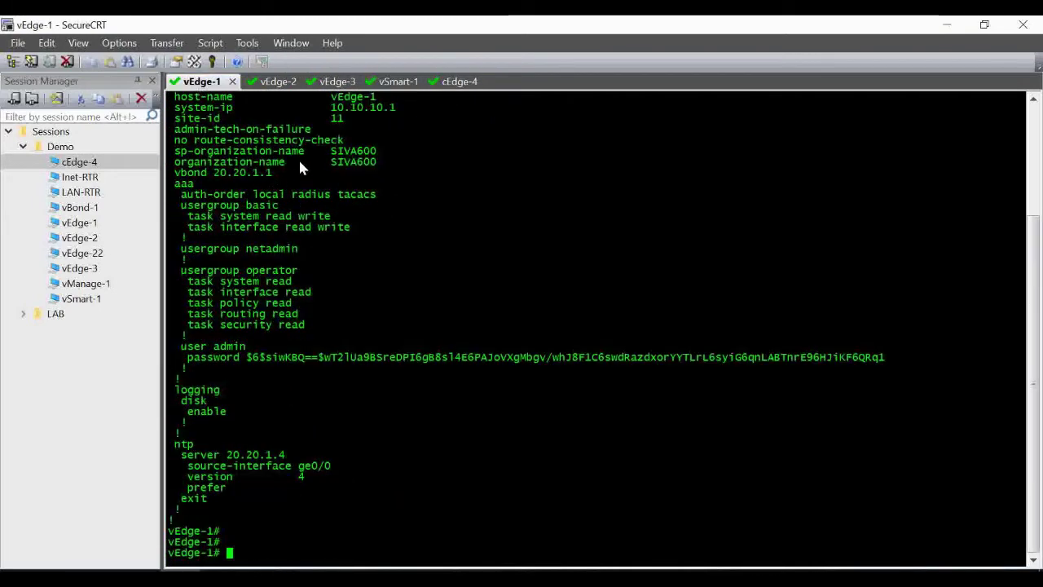
{"action": "left_click", "coordinate": [340, 81]}
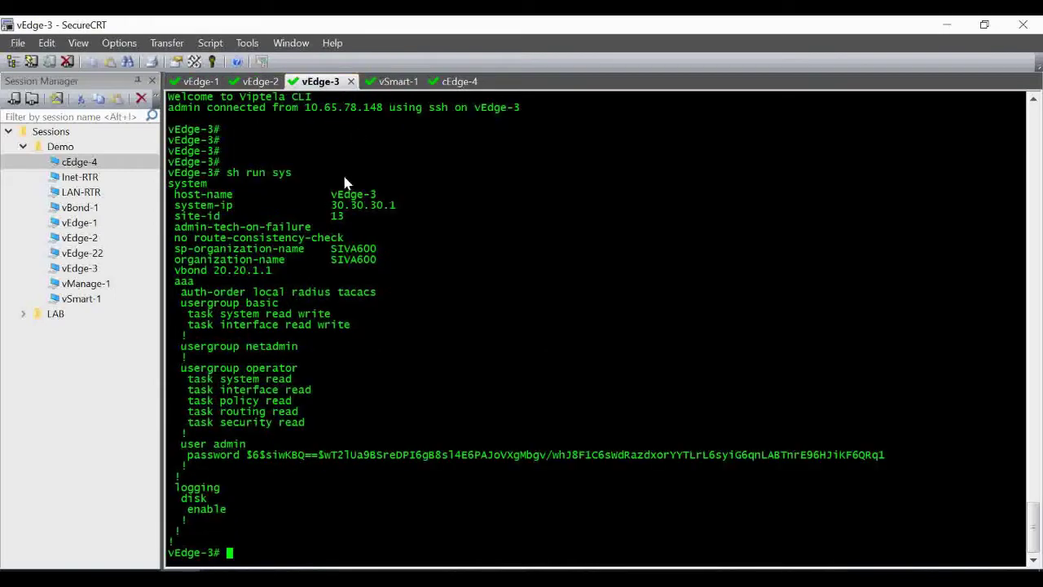
{"action": "left_click", "coordinate": [464, 81]}
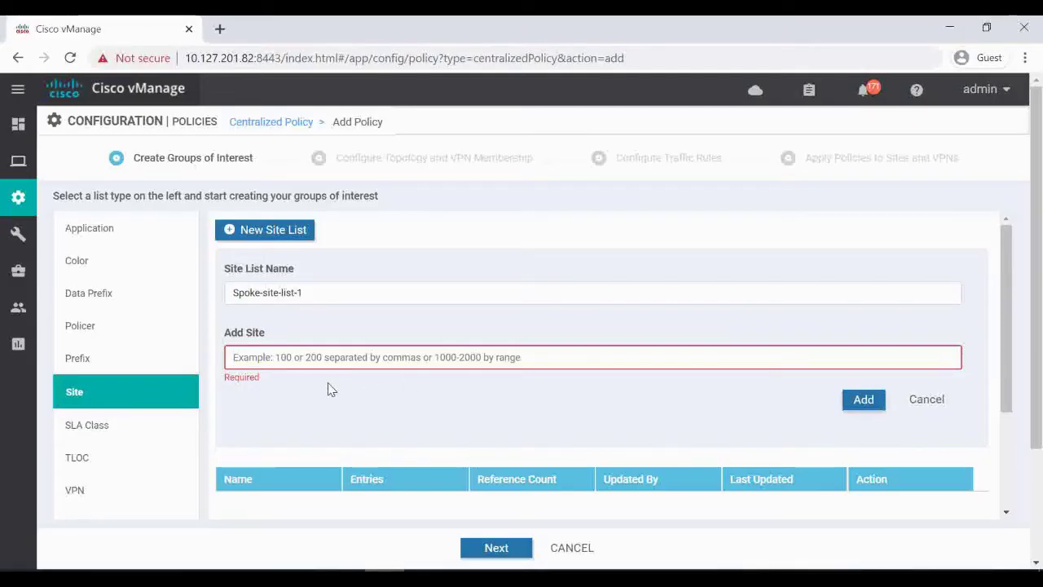
- Enter sites 11,13,14 for Spoke-site-list-1 and add the list
{"action": "type", "text": "11,13"}
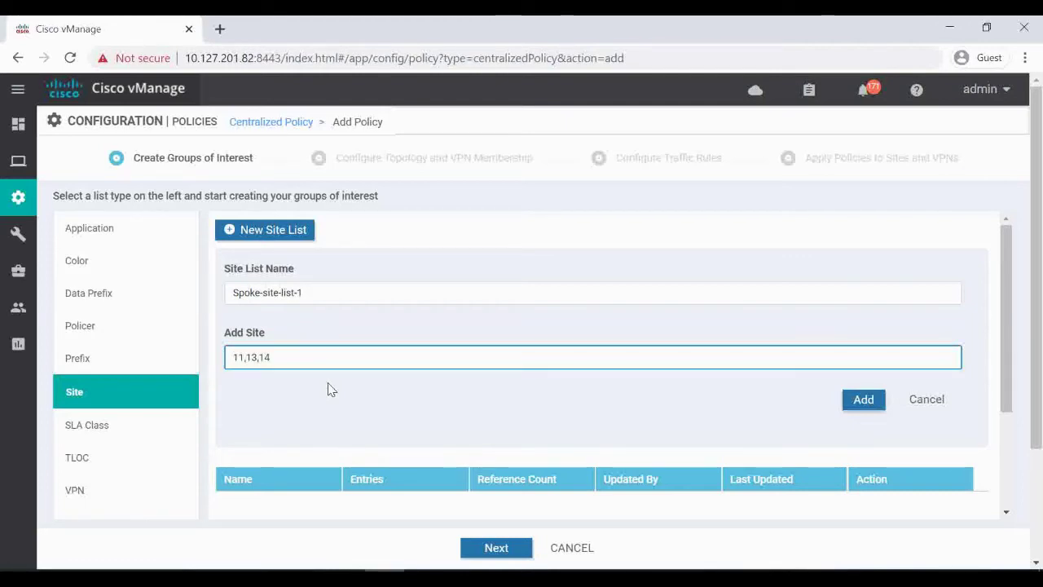
{"action": "type", "text": ",14"}
{"action": "left_click", "coordinate": [861, 401]}
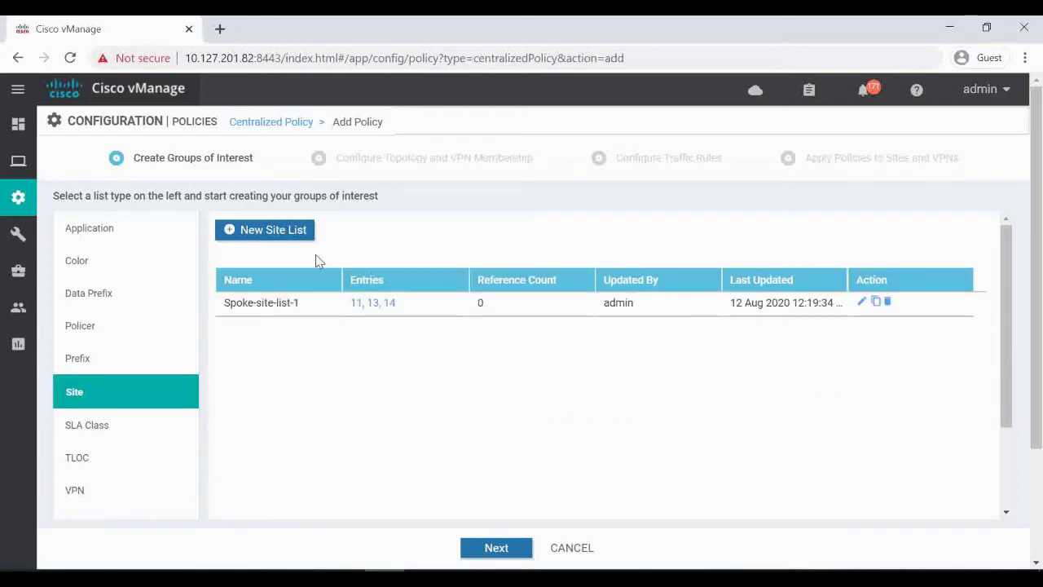
- Start another new site list and name it Hub-site-list
{"action": "left_click", "coordinate": [290, 231]}
{"action": "left_click", "coordinate": [316, 291]}
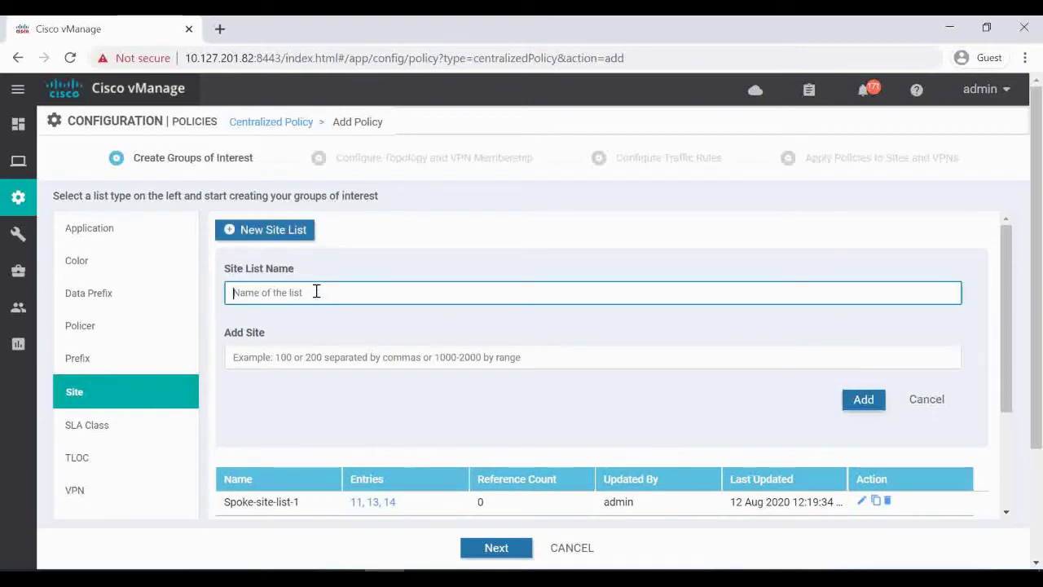
{"action": "type", "text": "Hub-site"}
{"action": "type", "text": "-list"}
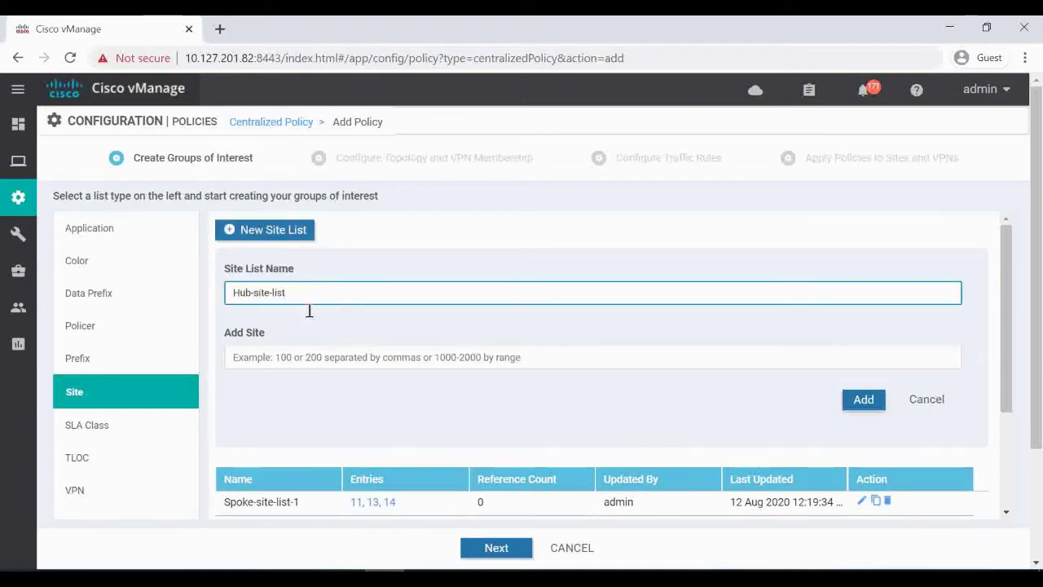
- Switch to SecureCRT and check the site ID in the vEdge-2 session
{"action": "left_click", "coordinate": [185, 579]}
{"action": "left_click", "coordinate": [262, 86]}
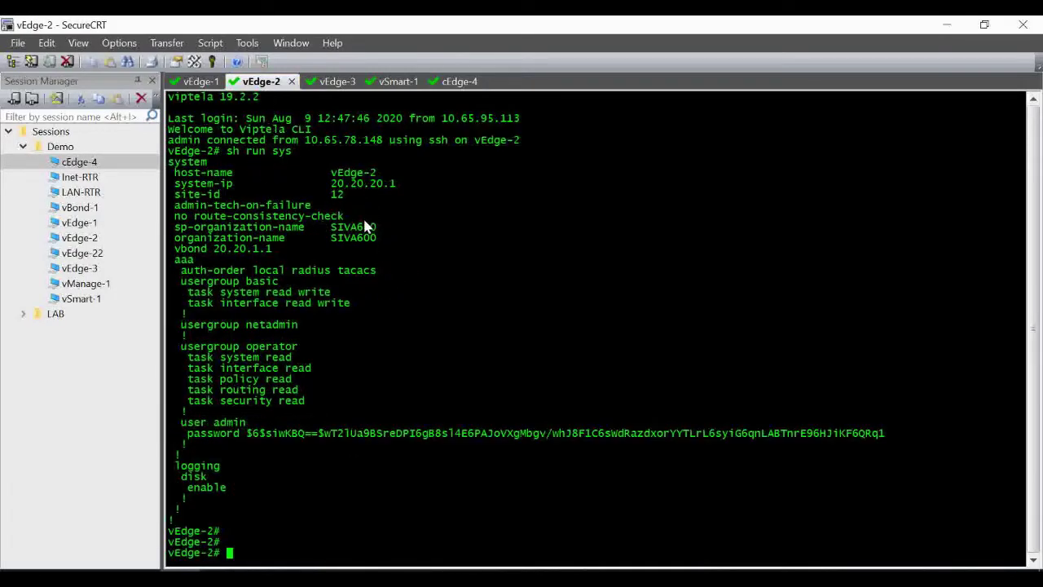
{"action": "double_click", "coordinate": [339, 193]}
- Return to Cisco vManage, enter site 12 for Hub-site-list and add the list
{"action": "left_click", "coordinate": [385, 574]}
{"action": "left_click", "coordinate": [270, 358]}
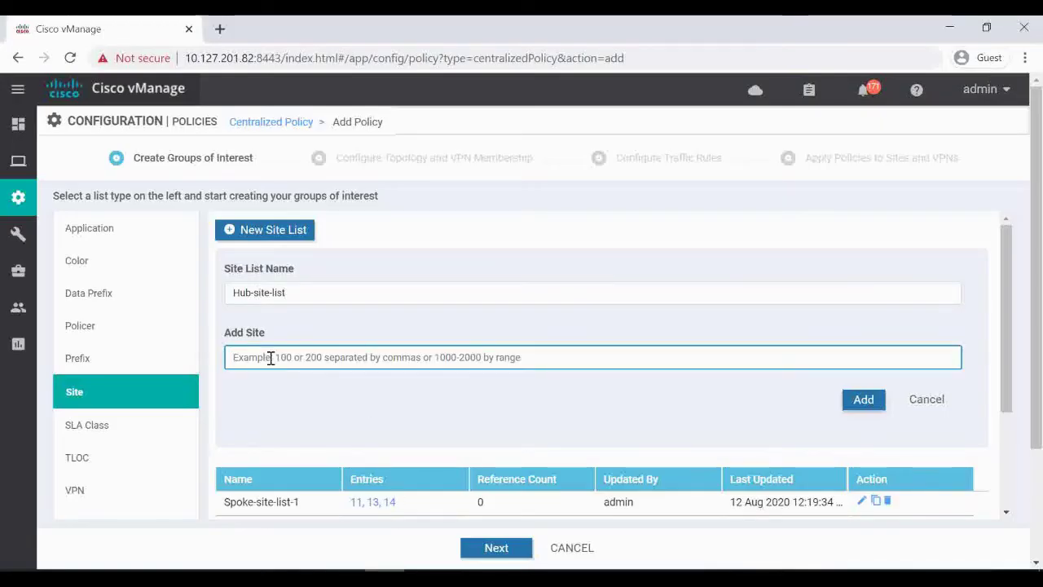
{"action": "type", "text": "12"}
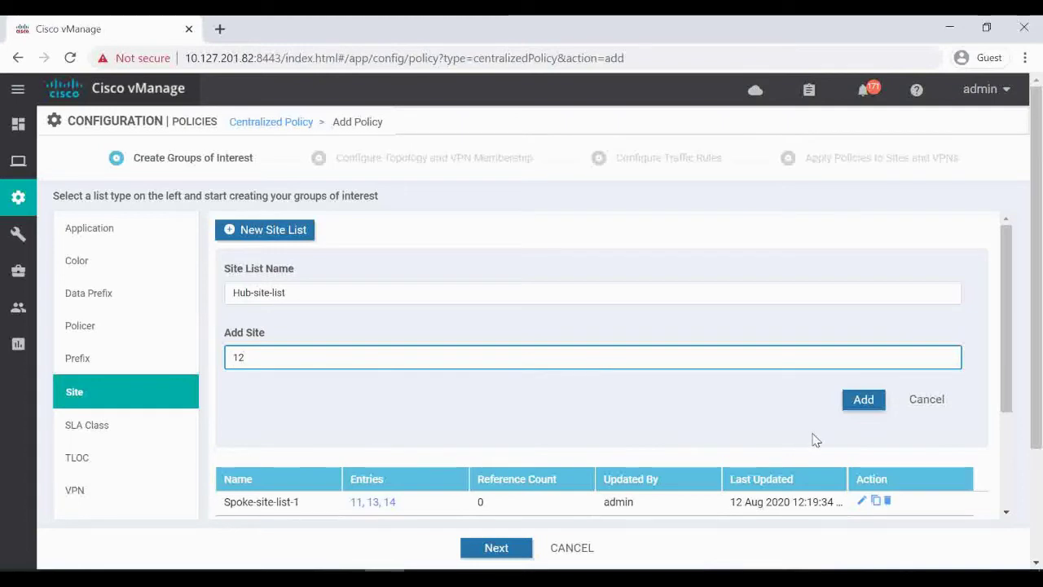
{"action": "left_click", "coordinate": [862, 400]}
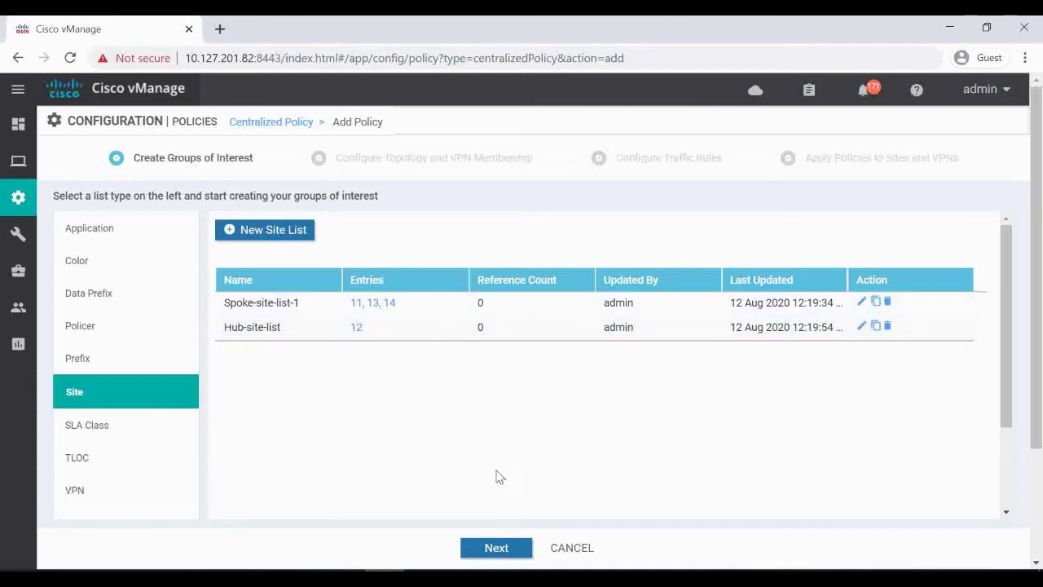
- Proceed to the topology and VPN membership stage and start a new Hub-and-Spoke topology
{"action": "left_click", "coordinate": [499, 551]}
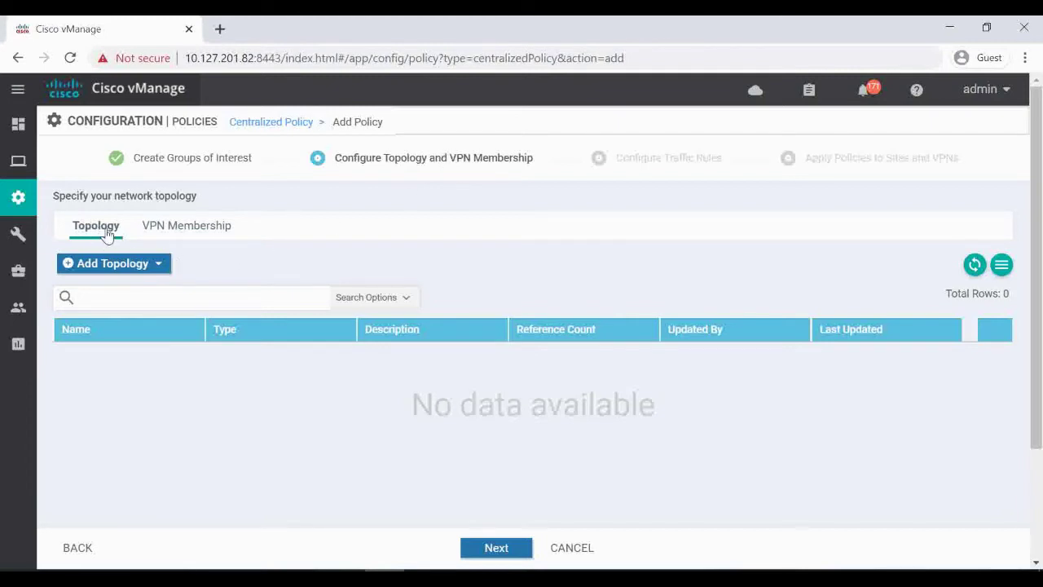
{"action": "left_click", "coordinate": [160, 269]}
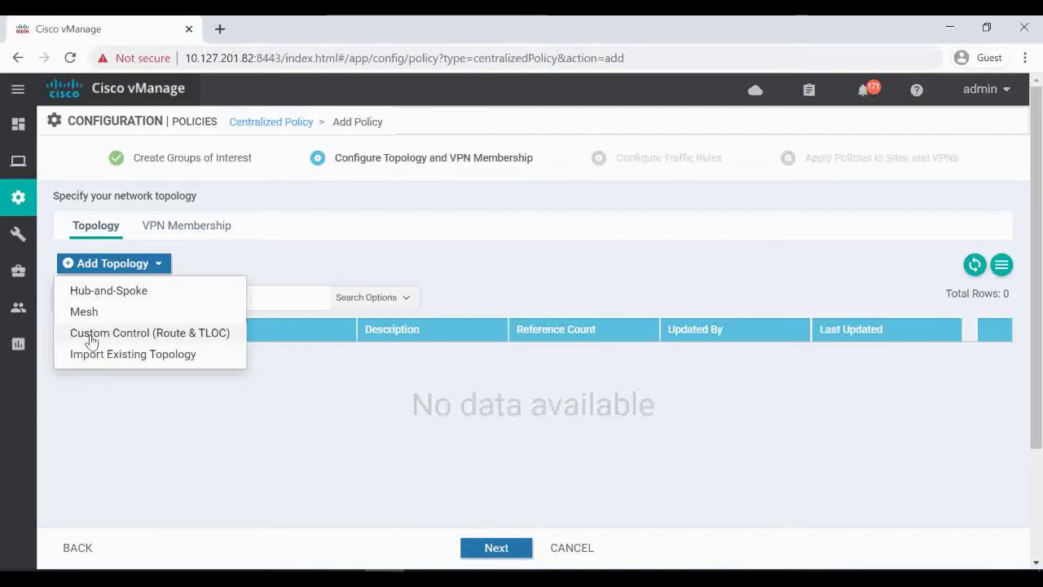
{"action": "left_click", "coordinate": [128, 296]}
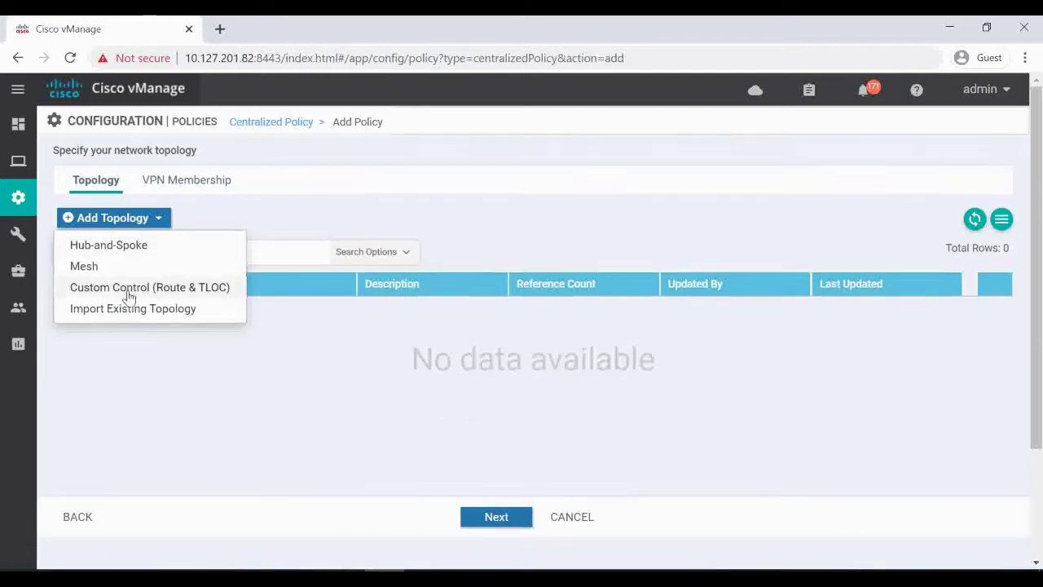
- Enter Hub-Spoke-1 as the topology's name and description, and select VPN-10-list as its VPN list
{"action": "left_click", "coordinate": [264, 166]}
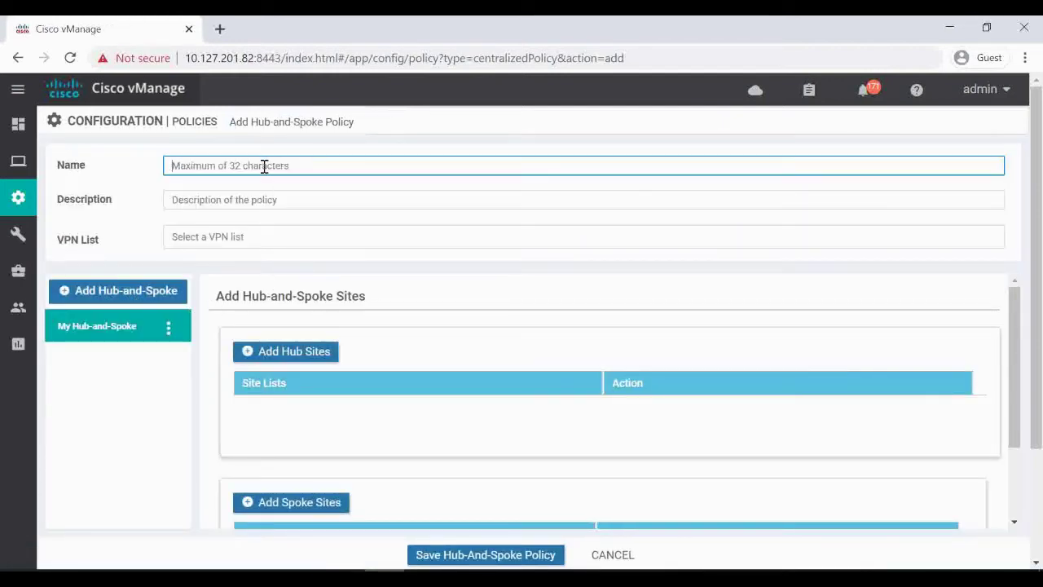
{"action": "type", "text": "Hub-Spoke-1"}
{"action": "left_click_drag", "start_coordinate": [240, 163], "coordinate": [169, 167]}
{"action": "key", "text": "ctrl+c"}
{"action": "left_click", "coordinate": [235, 201]}
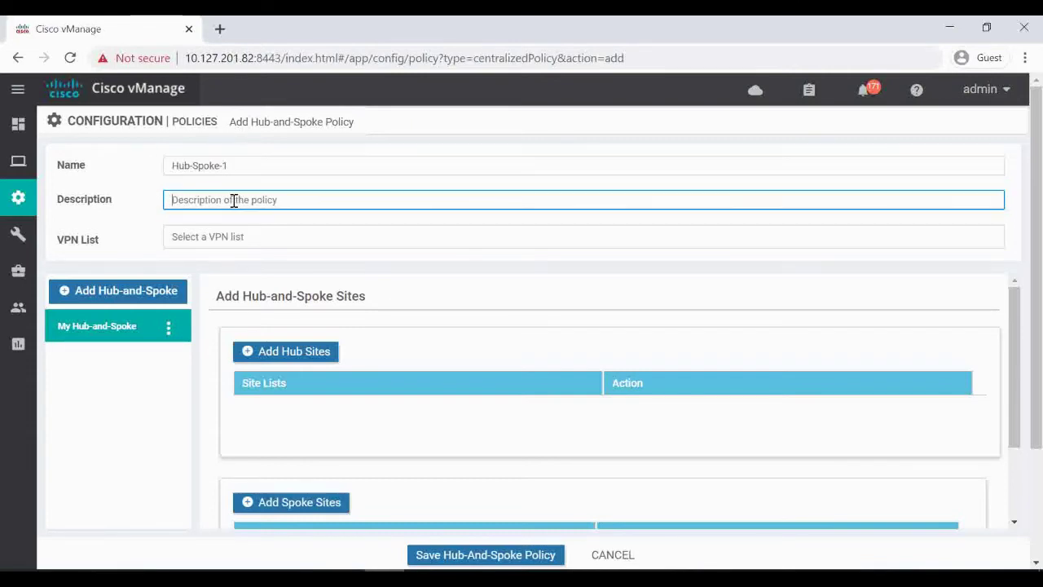
{"action": "key", "text": "ctrl+v"}
{"action": "left_click", "coordinate": [241, 237]}
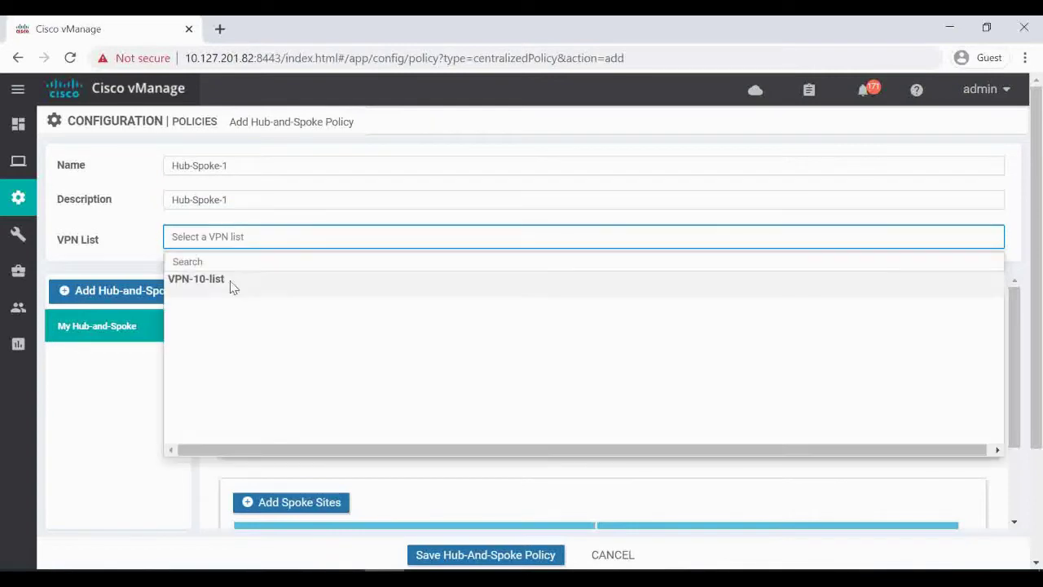
{"action": "left_click", "coordinate": [216, 280]}
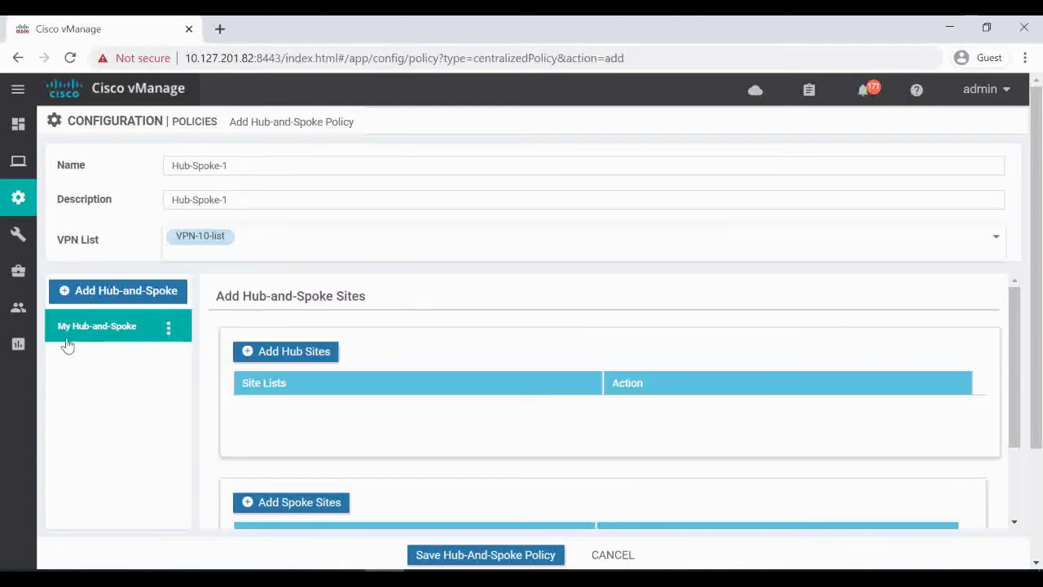
- Add Hub-site-list as the hub sites of My Hub-and-Spoke
{"action": "left_click", "coordinate": [168, 329]}
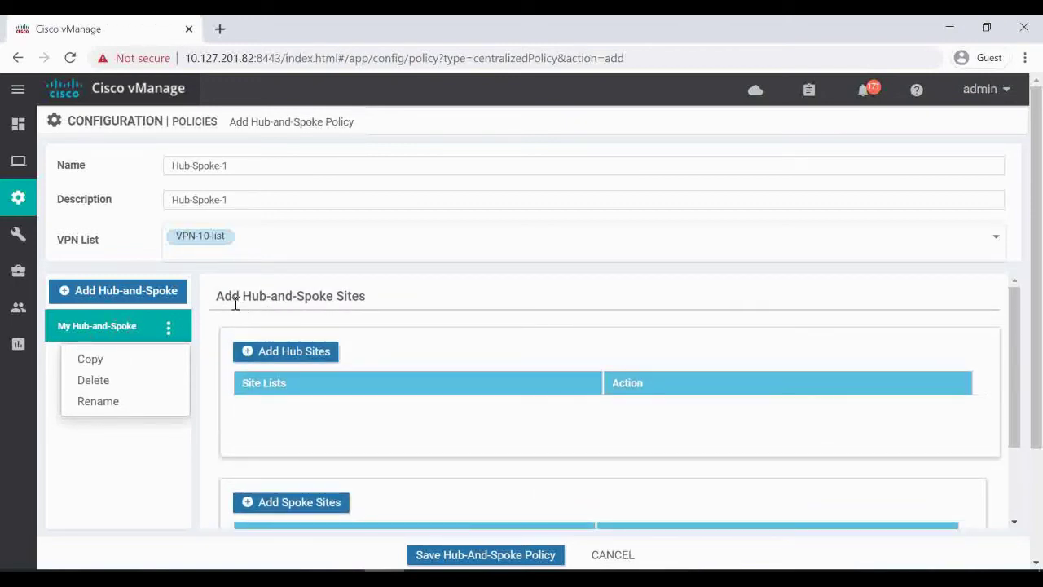
{"action": "scroll", "coordinate": [433, 391], "scroll_direction": "down", "scroll_amount": 1}
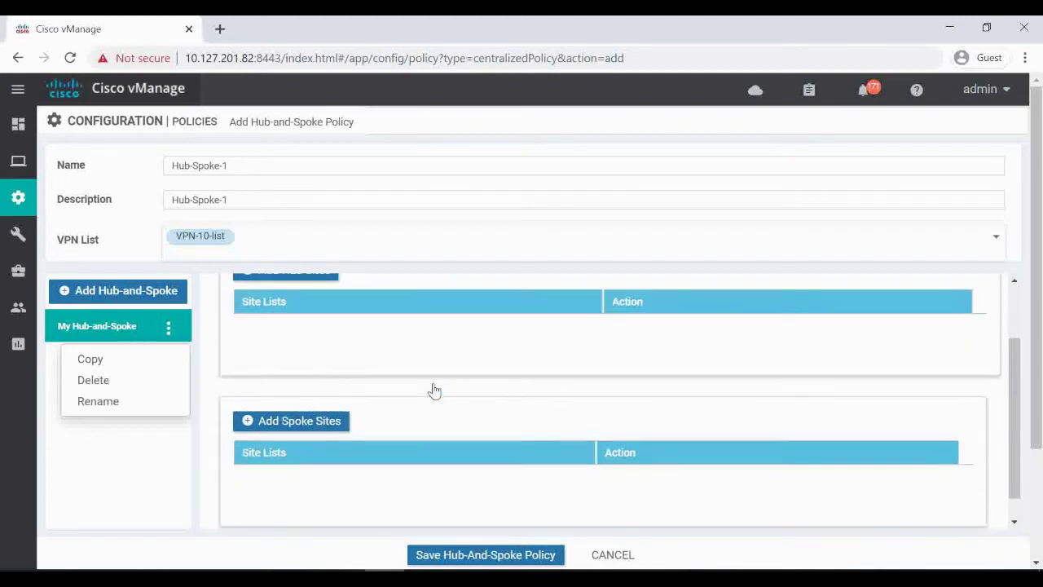
{"action": "scroll", "coordinate": [432, 391], "scroll_direction": "up", "scroll_amount": 1}
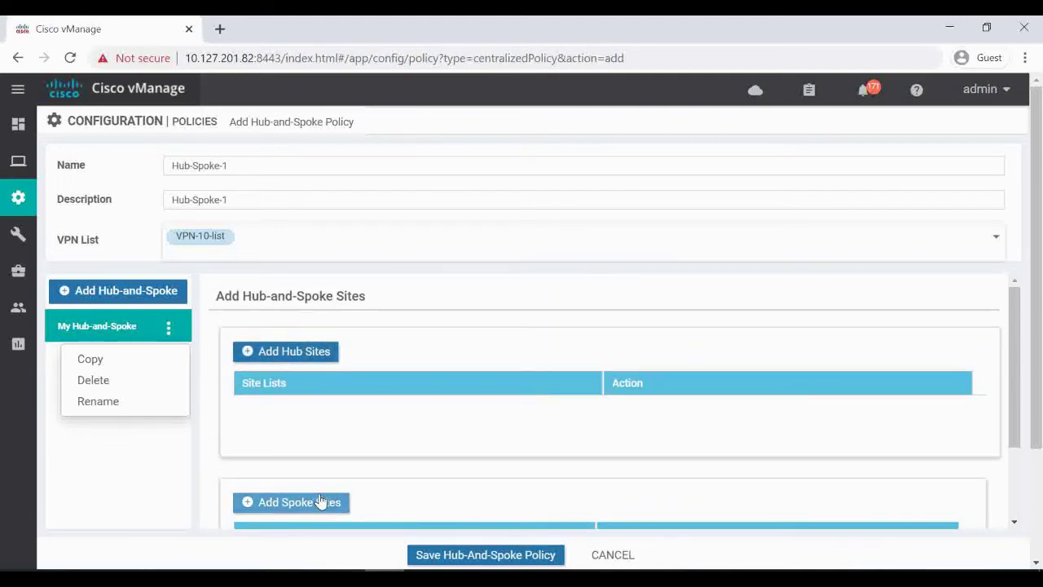
{"action": "left_click", "coordinate": [296, 353]}
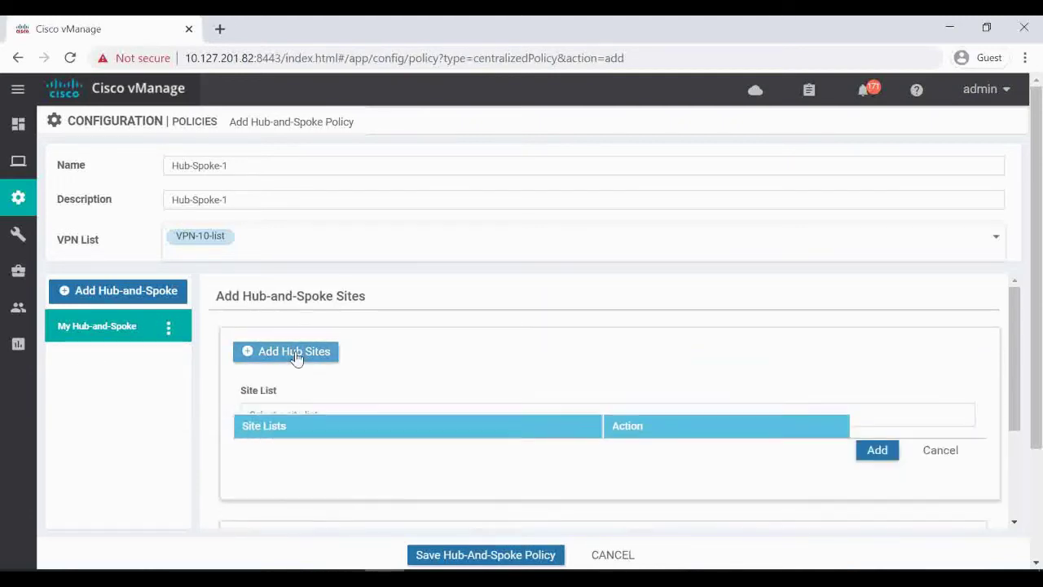
{"action": "left_click", "coordinate": [302, 414]}
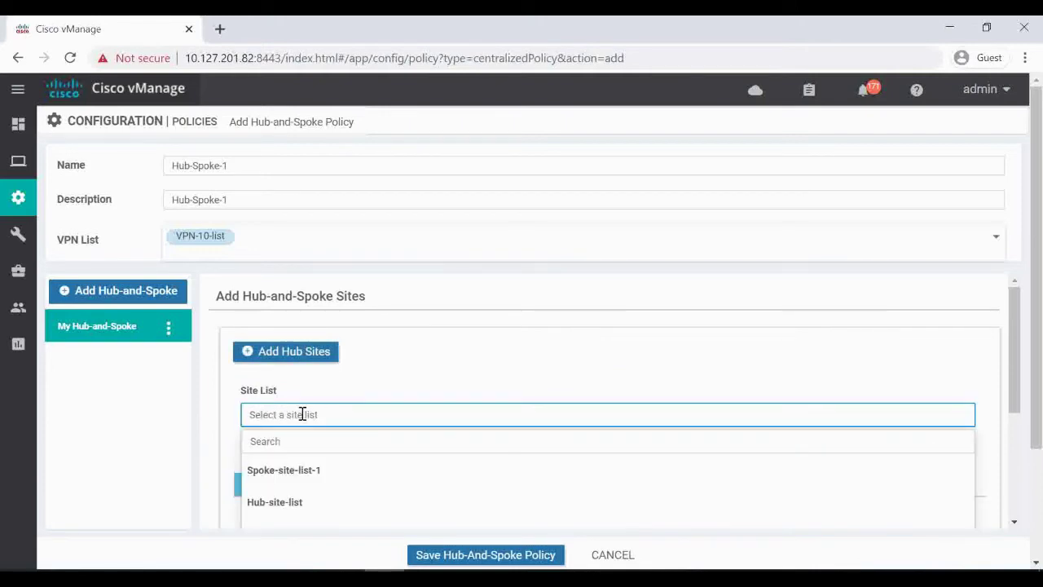
{"action": "scroll", "coordinate": [308, 418], "scroll_direction": "down", "scroll_amount": 1}
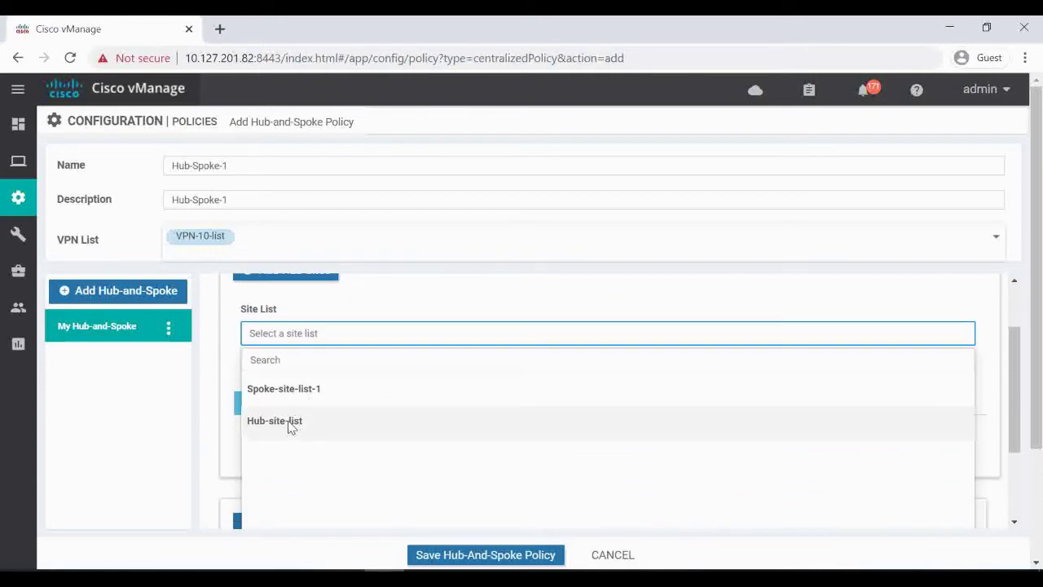
{"action": "left_click", "coordinate": [290, 424]}
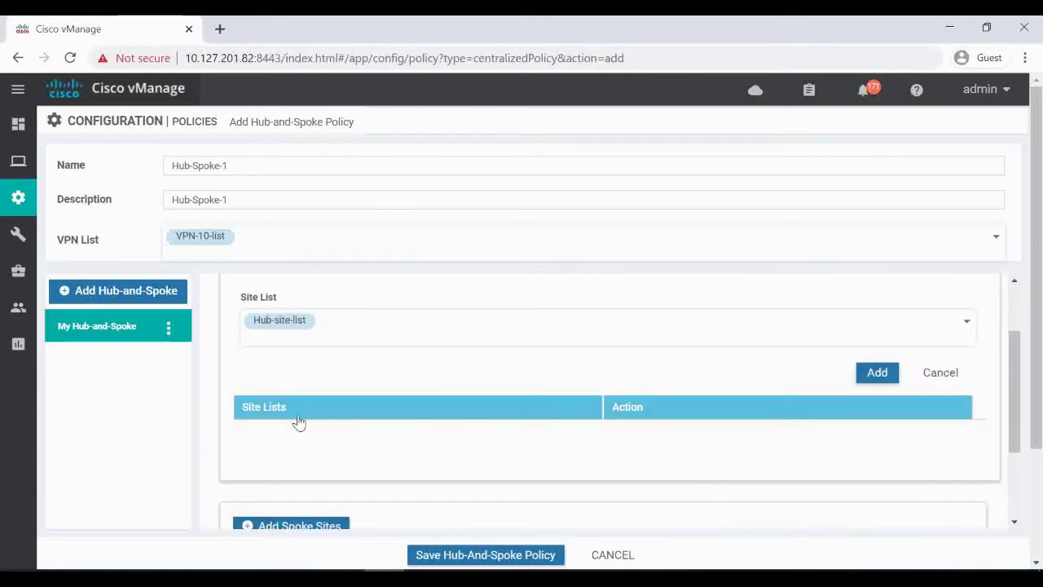
{"action": "left_click", "coordinate": [876, 373]}
{"action": "scroll", "coordinate": [530, 403], "scroll_direction": "up", "scroll_amount": 1}
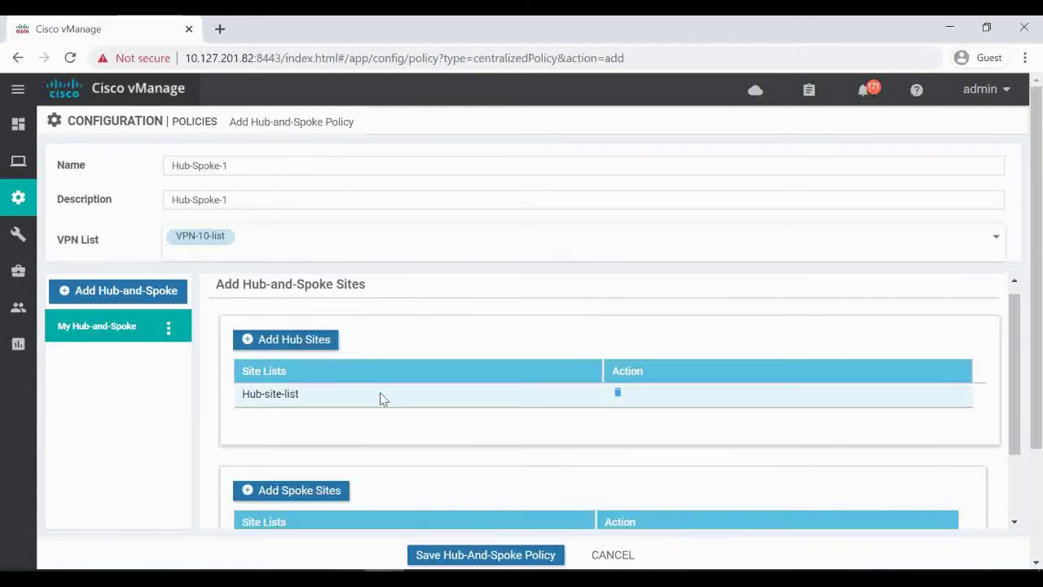
- Add Spoke-site-list-1 as the spoke sites of My Hub-and-Spoke
{"action": "scroll", "coordinate": [396, 424], "scroll_direction": "down", "scroll_amount": 1}
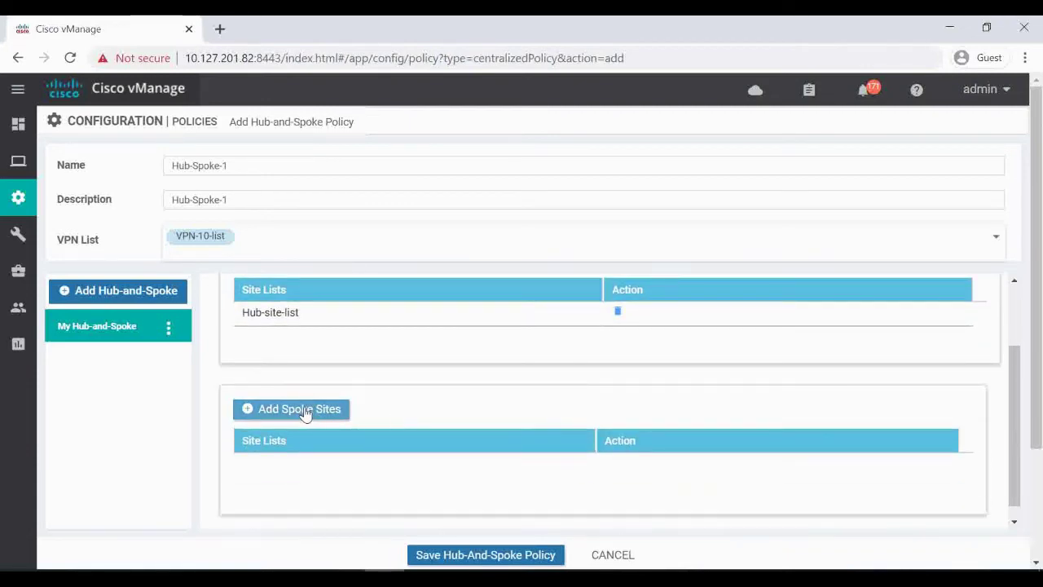
{"action": "left_click", "coordinate": [305, 410]}
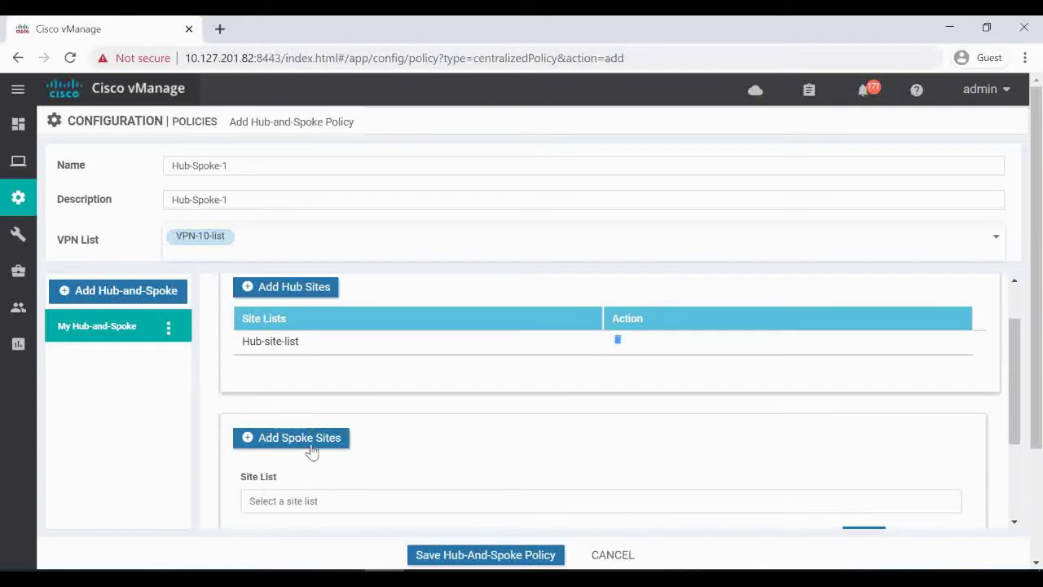
{"action": "left_click", "coordinate": [285, 500]}
{"action": "scroll", "coordinate": [311, 476], "scroll_direction": "down", "scroll_amount": 1}
{"action": "scroll", "coordinate": [318, 448], "scroll_direction": "down", "scroll_amount": 1}
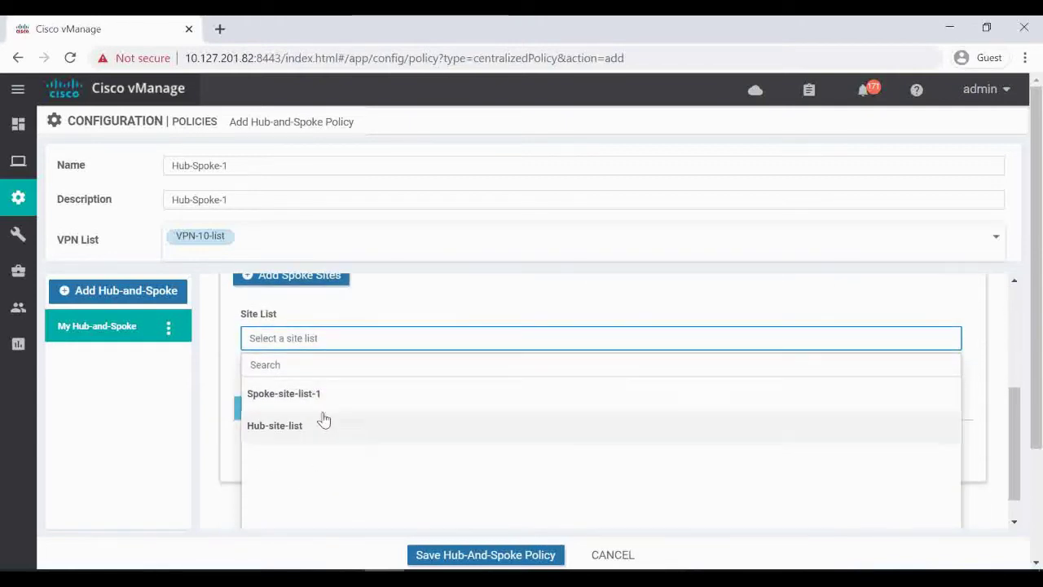
{"action": "left_click", "coordinate": [297, 398]}
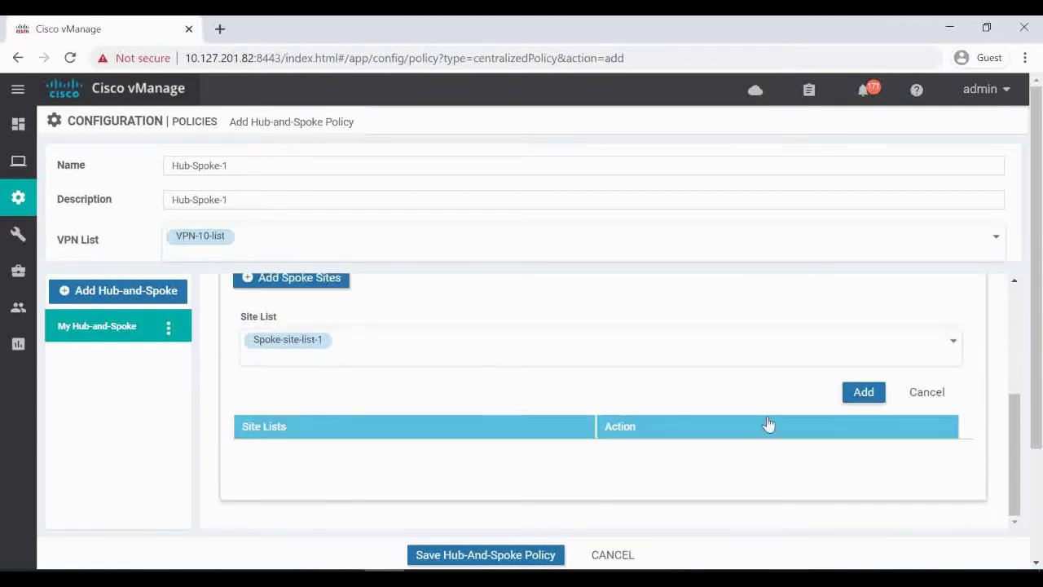
{"action": "left_click", "coordinate": [863, 392]}
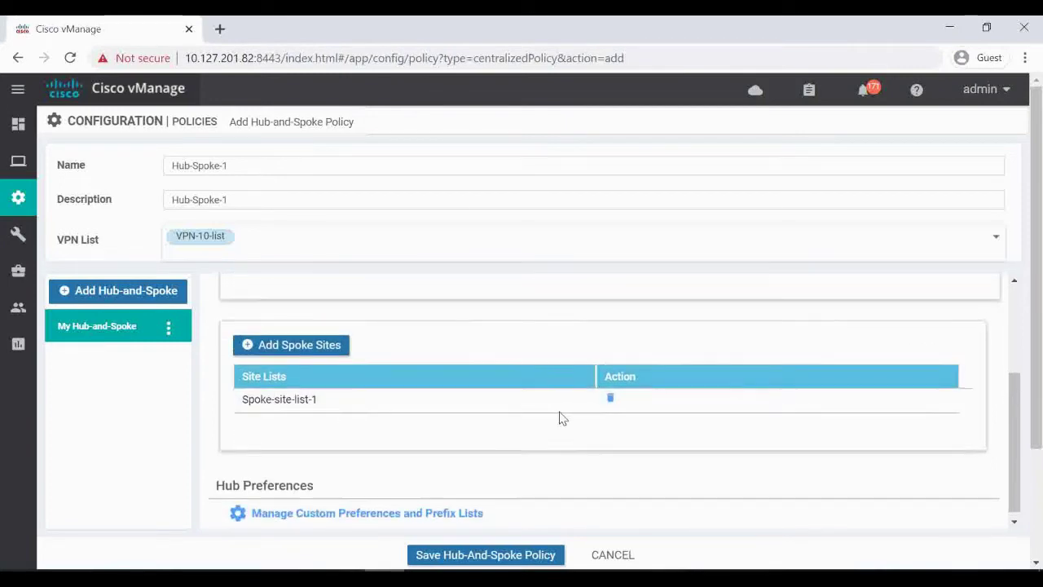
{"action": "scroll", "coordinate": [310, 361], "scroll_direction": "up", "scroll_amount": 2}
{"action": "scroll", "coordinate": [445, 388], "scroll_direction": "down", "scroll_amount": 2}
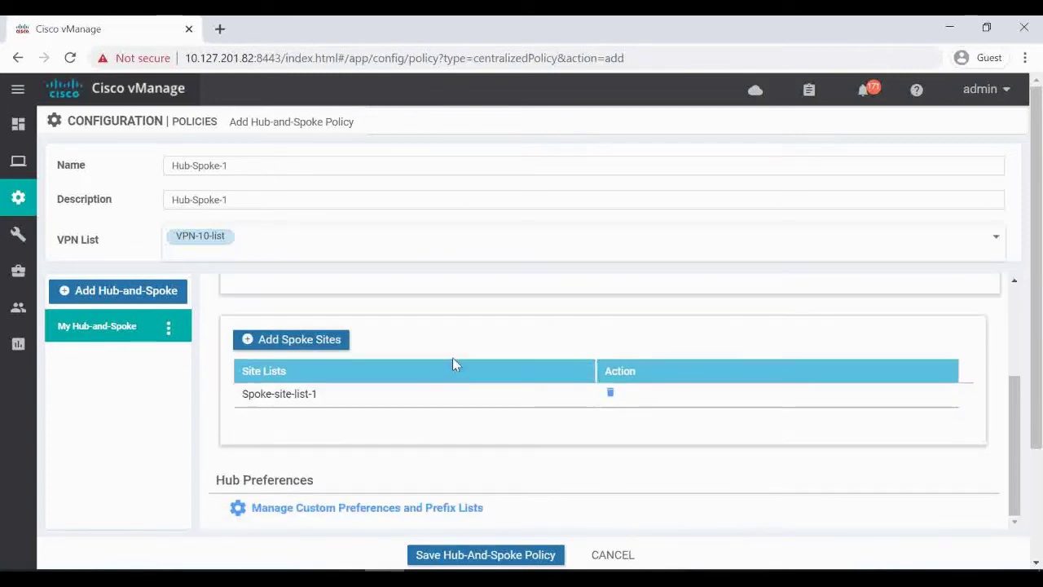
- Save the hub-and-spoke topology and continue to applying policies to sites and VPNs, without adding any traffic rules
{"action": "left_click", "coordinate": [479, 556]}
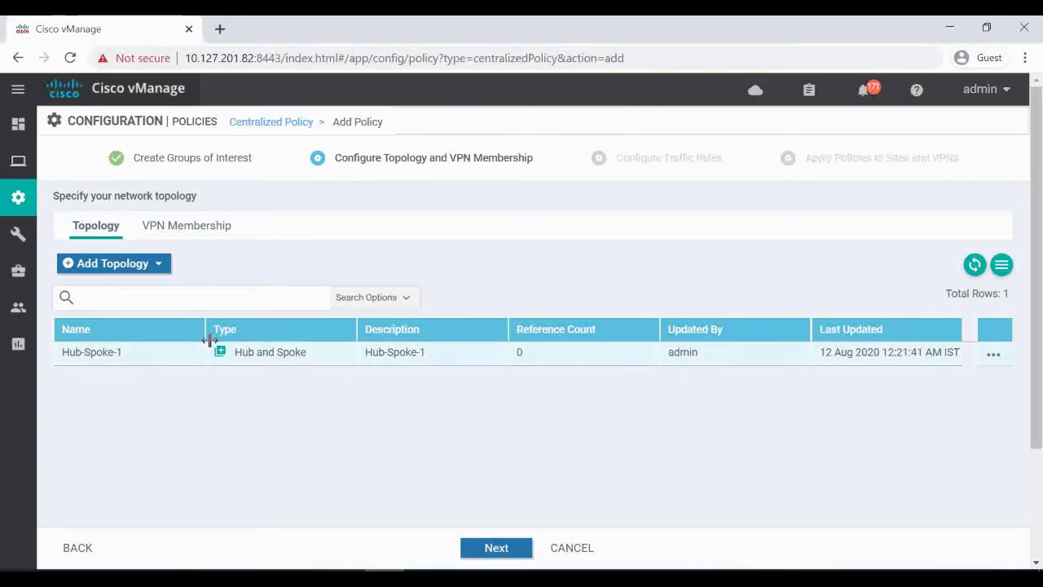
{"action": "left_click", "coordinate": [497, 548]}
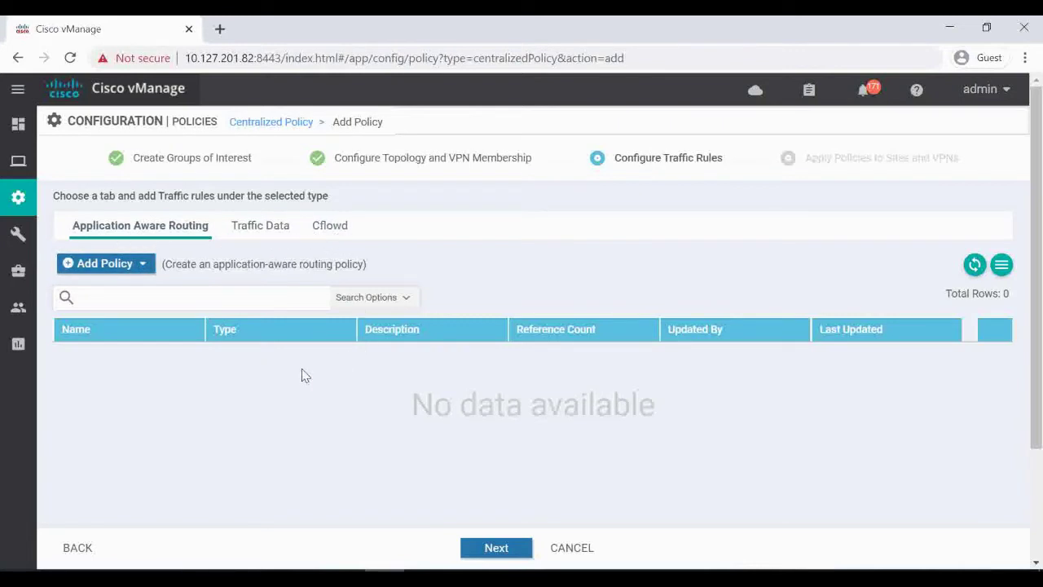
{"action": "left_click", "coordinate": [497, 548]}
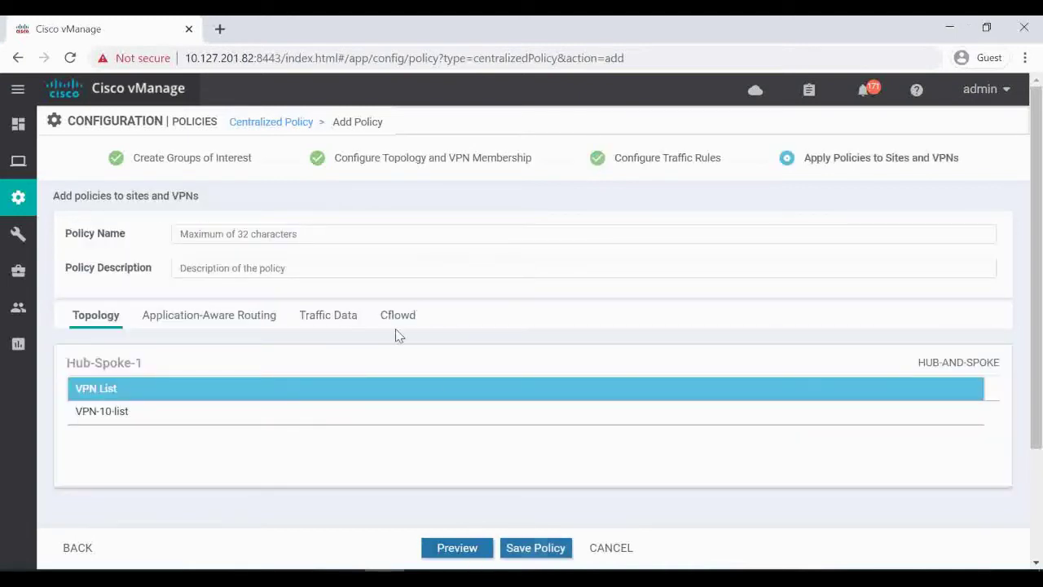
- Enter Hub-Spoke-Policy-1 as both the name and the description of the centralized policy
{"action": "left_click", "coordinate": [284, 234]}
{"action": "type", "text": "Hub-Spoke-Policy-1"}
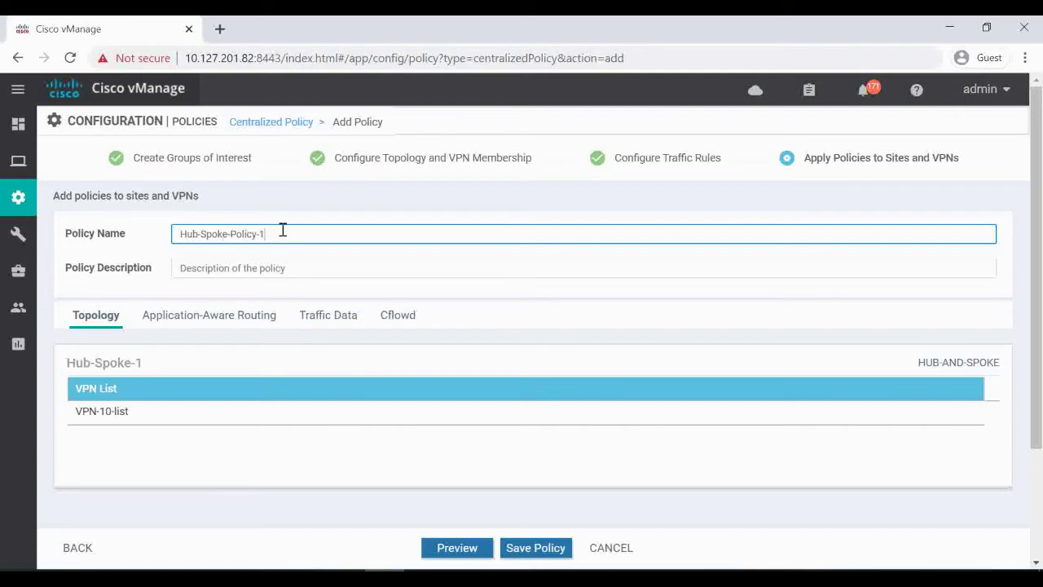
{"action": "left_click_drag", "start_coordinate": [281, 230], "coordinate": [132, 234]}
{"action": "key", "text": "ctrl+c"}
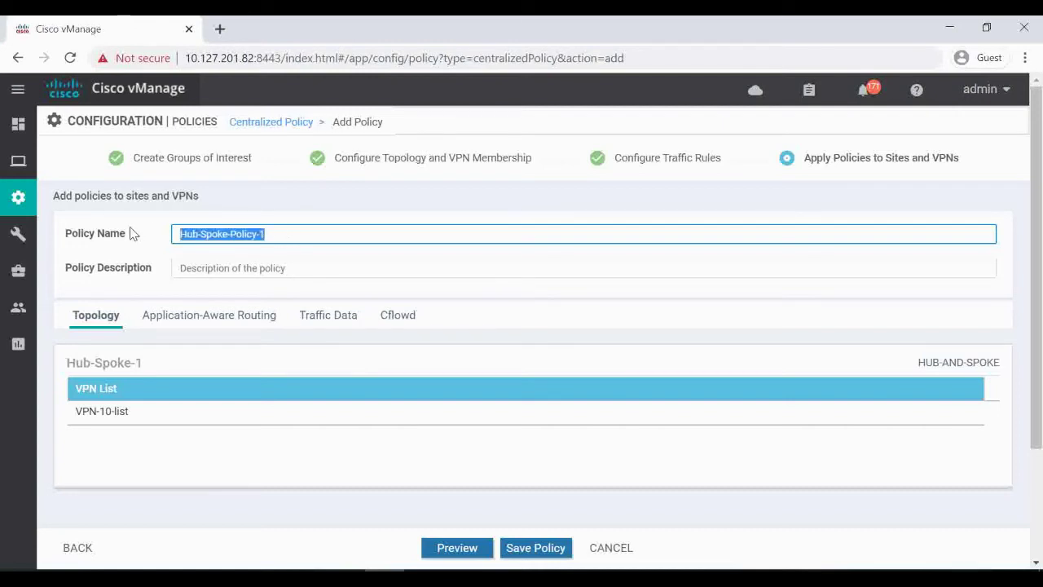
{"action": "left_click", "coordinate": [216, 269]}
{"action": "key", "text": "ctrl+v"}
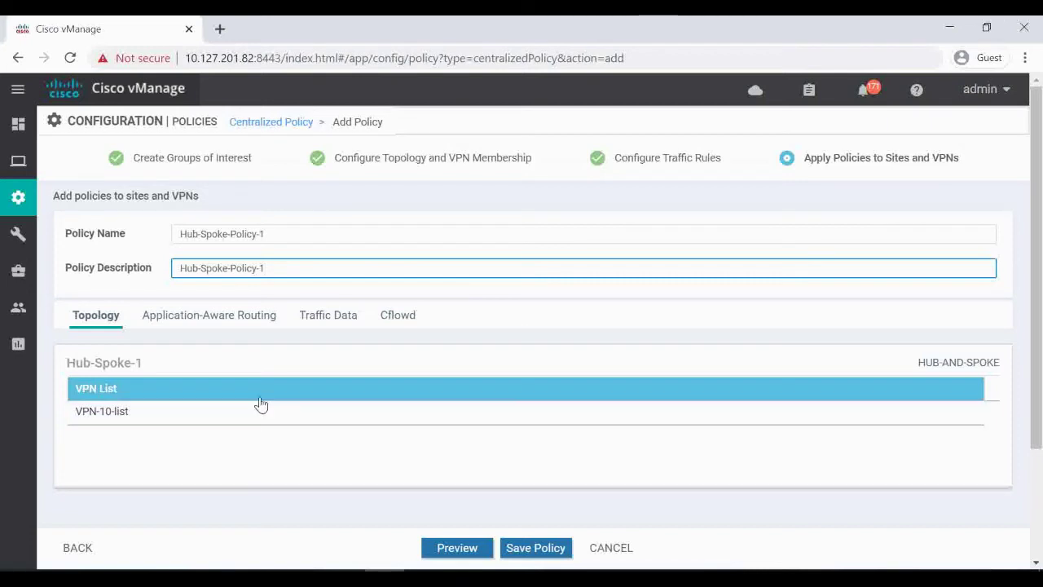
- Preview the full configuration generated for the centralized policy and save the policy
{"action": "left_click", "coordinate": [457, 549]}
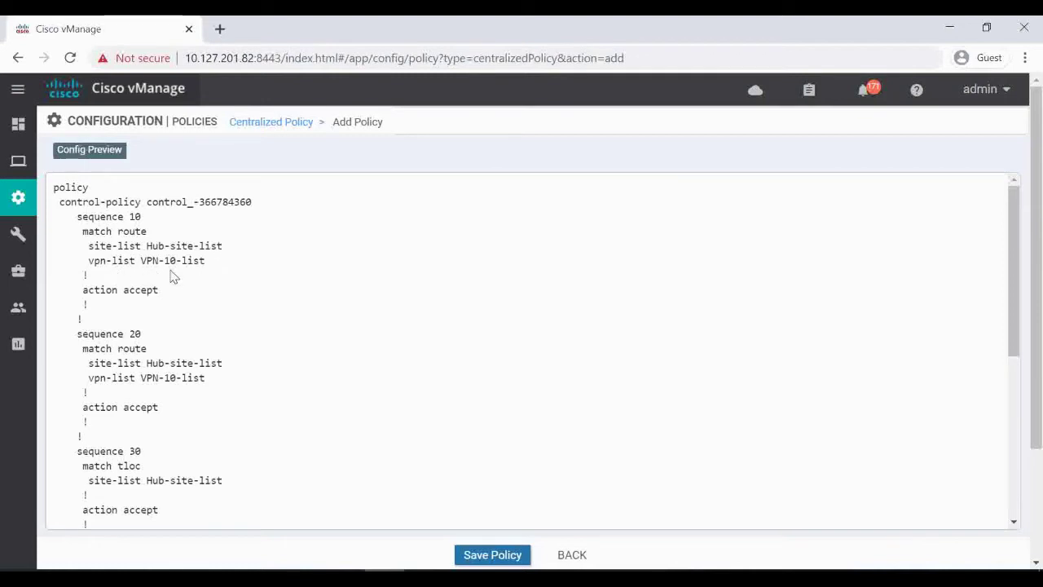
{"action": "scroll", "coordinate": [172, 277], "scroll_direction": "down", "scroll_amount": 2}
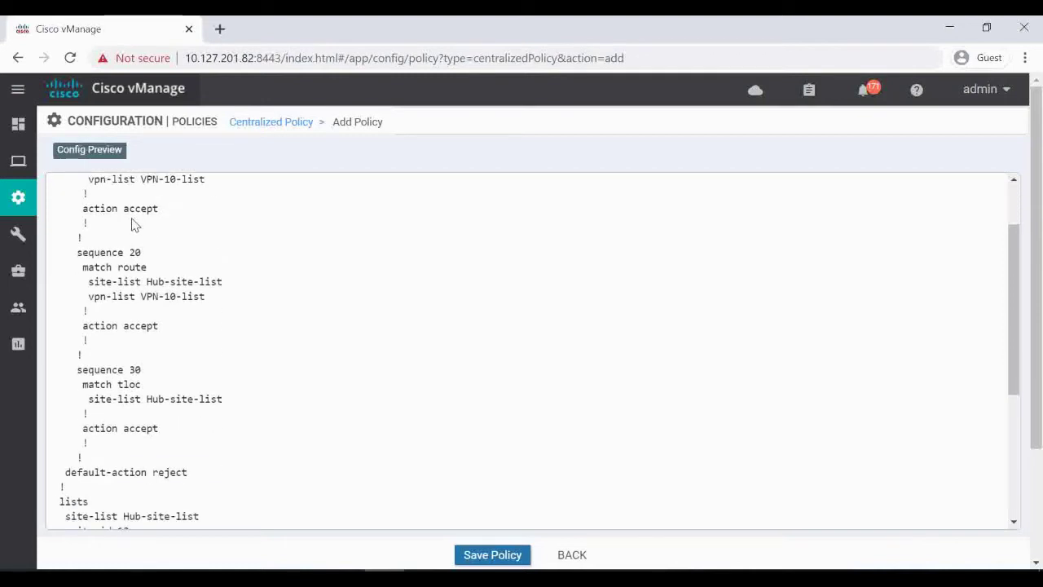
{"action": "scroll", "coordinate": [144, 240], "scroll_direction": "down", "scroll_amount": 2}
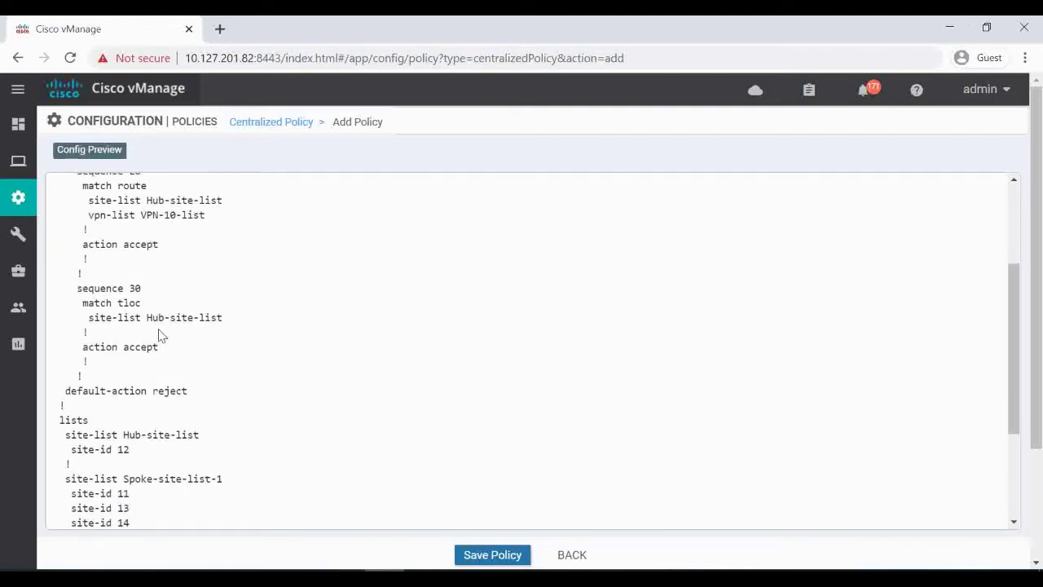
{"action": "scroll", "coordinate": [186, 349], "scroll_direction": "down", "scroll_amount": 2}
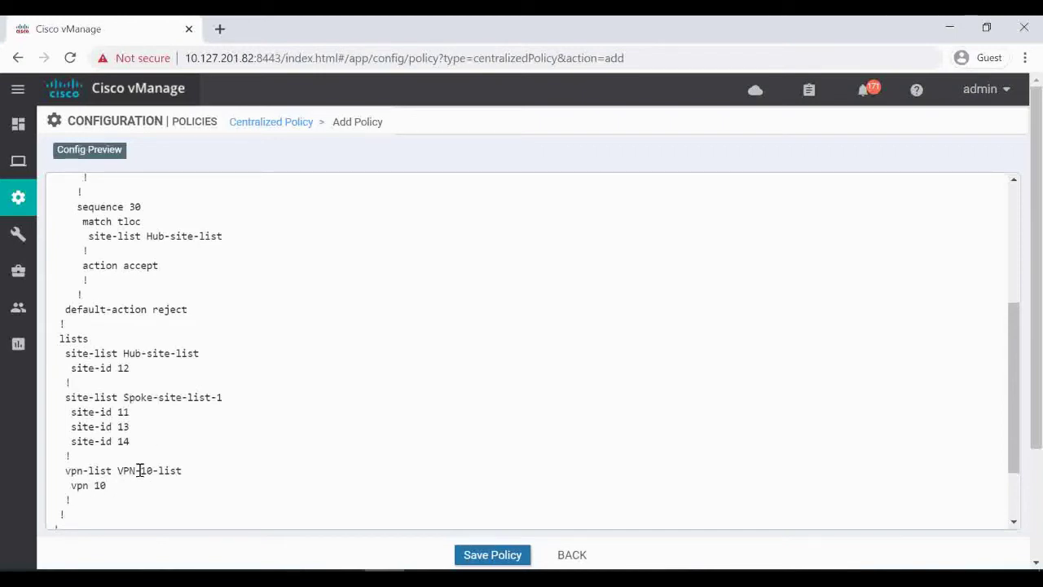
{"action": "scroll", "coordinate": [140, 471], "scroll_direction": "down", "scroll_amount": 2}
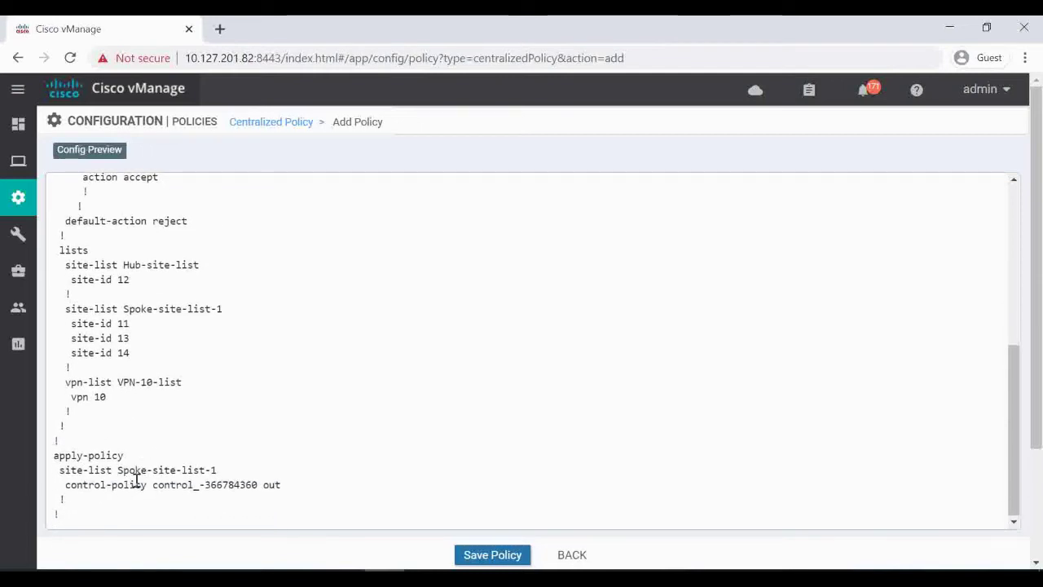
{"action": "left_click", "coordinate": [485, 558]}
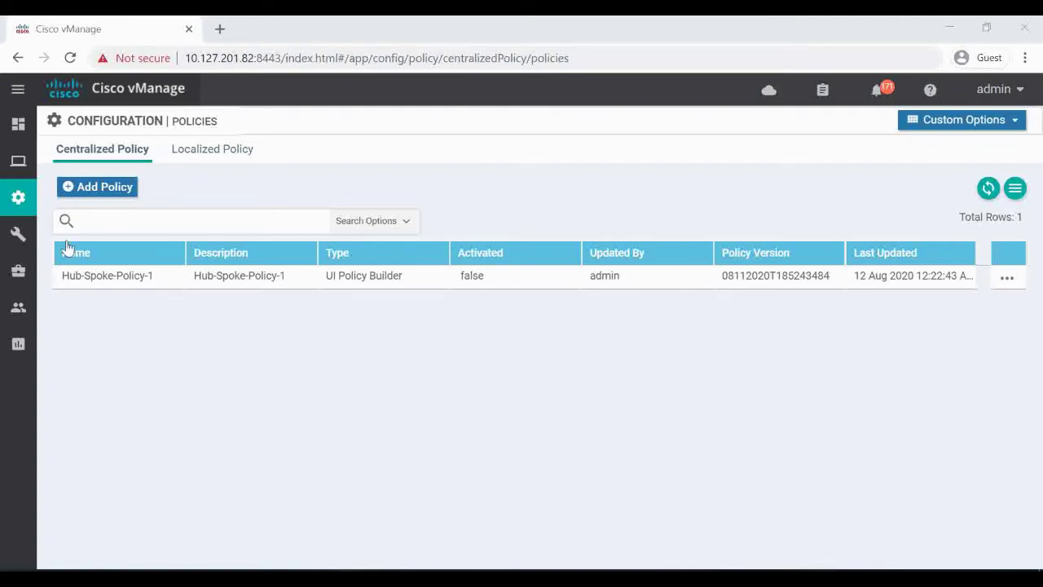
- Open the network monitoring page that lists the WAN edge devices
{"action": "mouse_move", "coordinate": [18, 200]}
{"action": "mouse_move", "coordinate": [18, 164]}
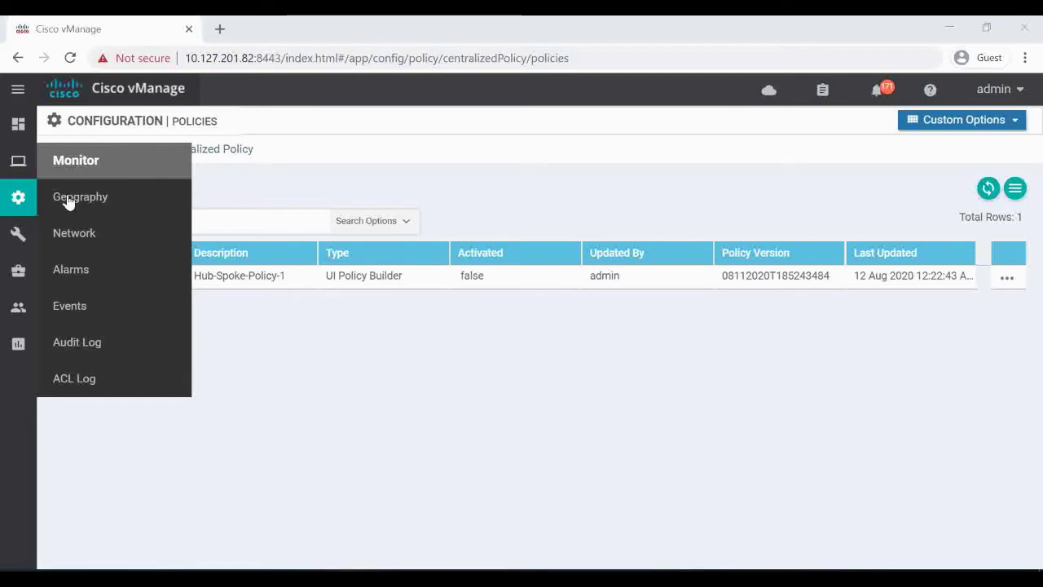
{"action": "left_click", "coordinate": [92, 240]}
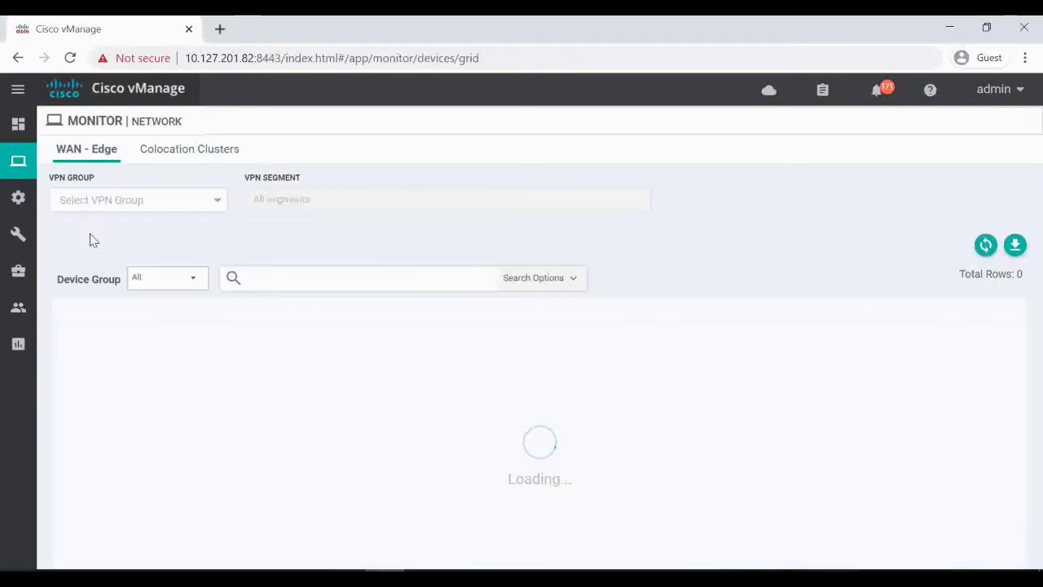
- Open the WAN tunnel monitoring for vEdge-1 and examine its tunnel endpoints on biz-internet
{"action": "left_click", "coordinate": [99, 431]}
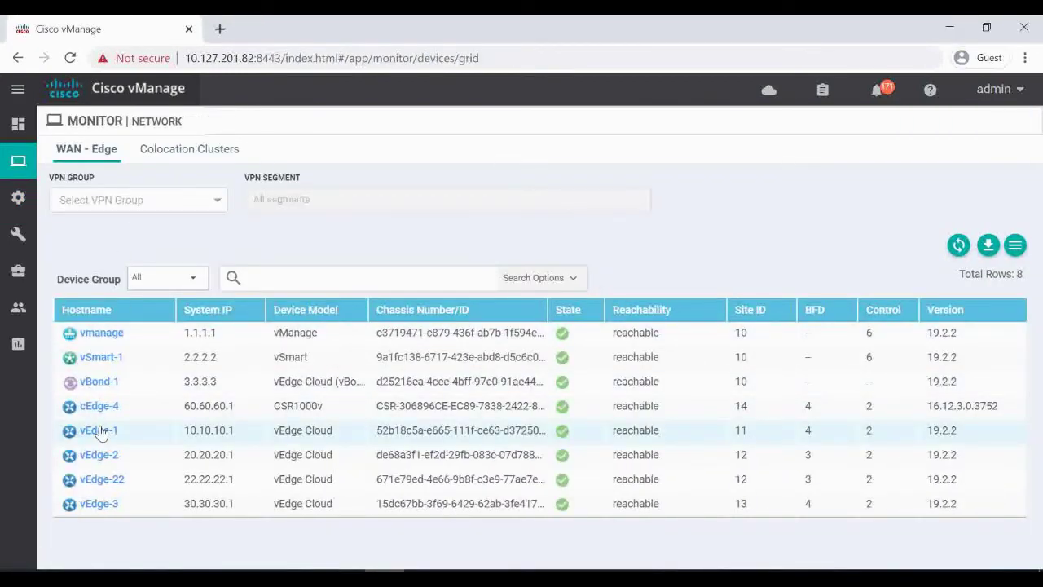
{"action": "scroll", "coordinate": [114, 392], "scroll_direction": "down", "scroll_amount": 3}
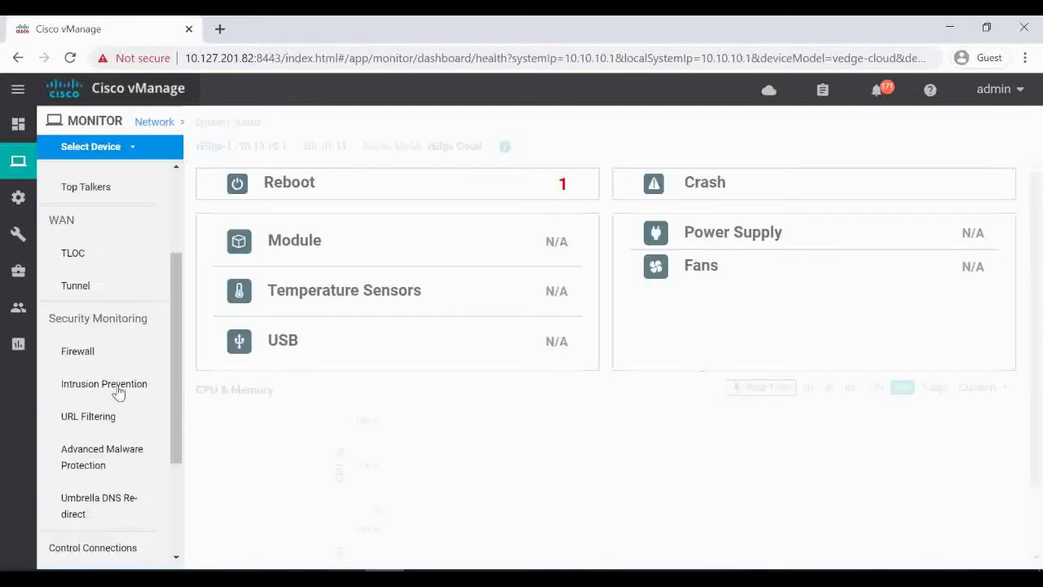
{"action": "scroll", "coordinate": [116, 387], "scroll_direction": "up", "scroll_amount": 2}
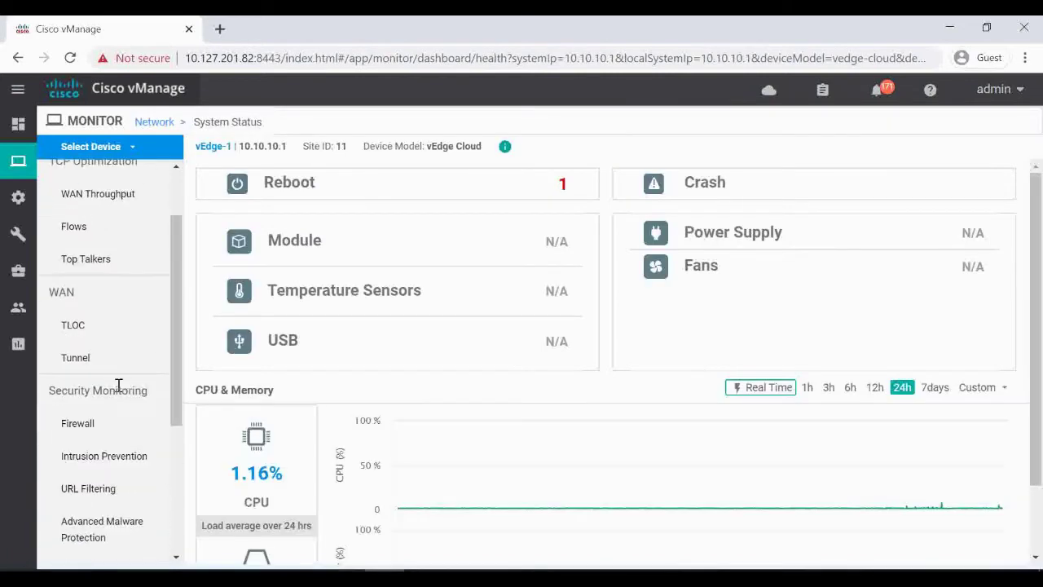
{"action": "left_click", "coordinate": [76, 359]}
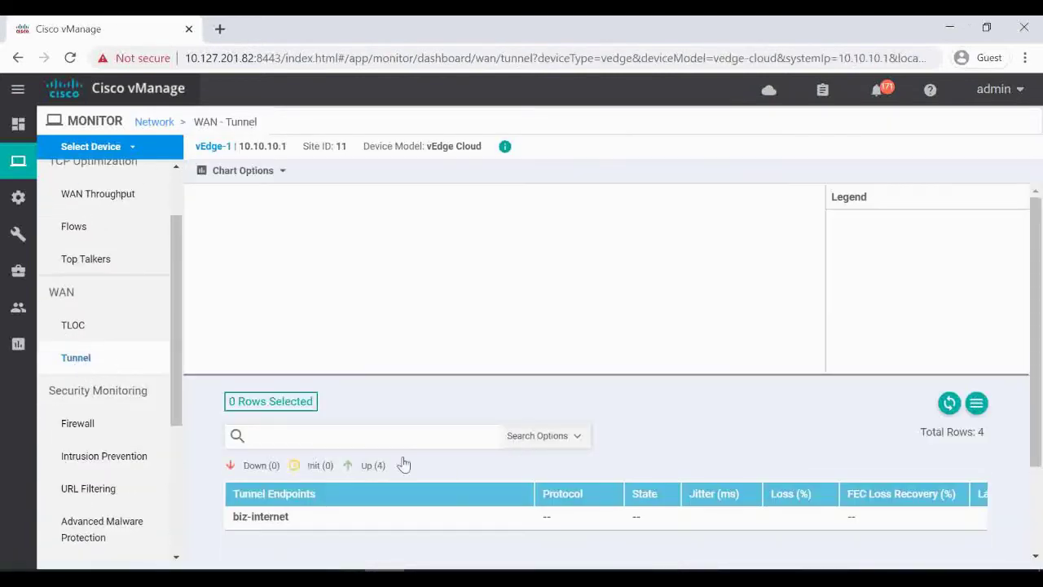
{"action": "scroll", "coordinate": [394, 462], "scroll_direction": "down", "scroll_amount": 2}
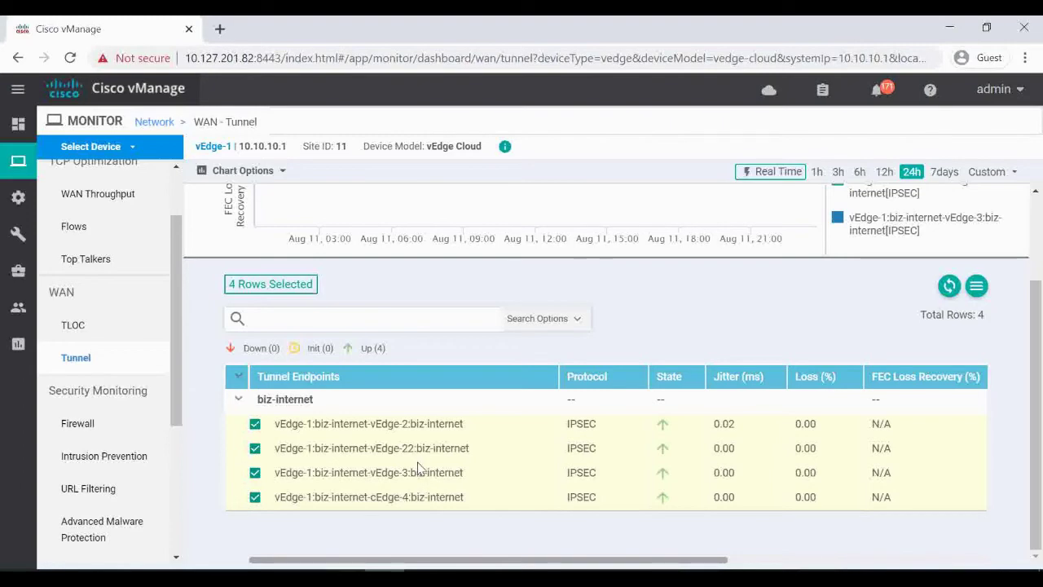
- Switch to SecureCRT and display the full IP routing table in the vEdge-1 session
{"action": "key", "text": "alt+Tab"}
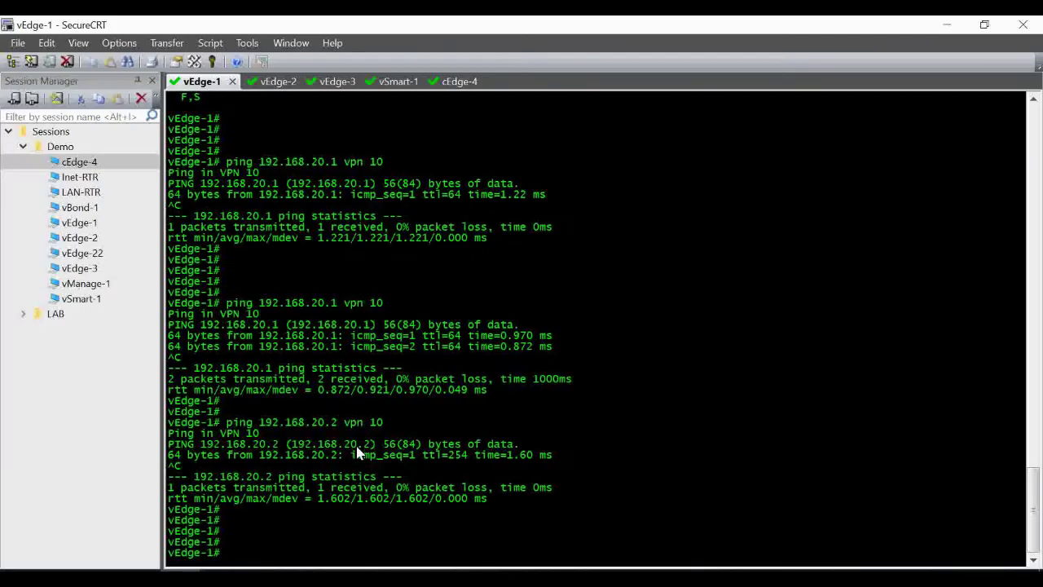
{"action": "key", "text": "Up"}
{"action": "key", "text": "Up"}
{"action": "key", "text": "Up"}
{"action": "key", "text": "Up"}
{"action": "key", "text": "Return"}
{"action": "key", "text": "space"}
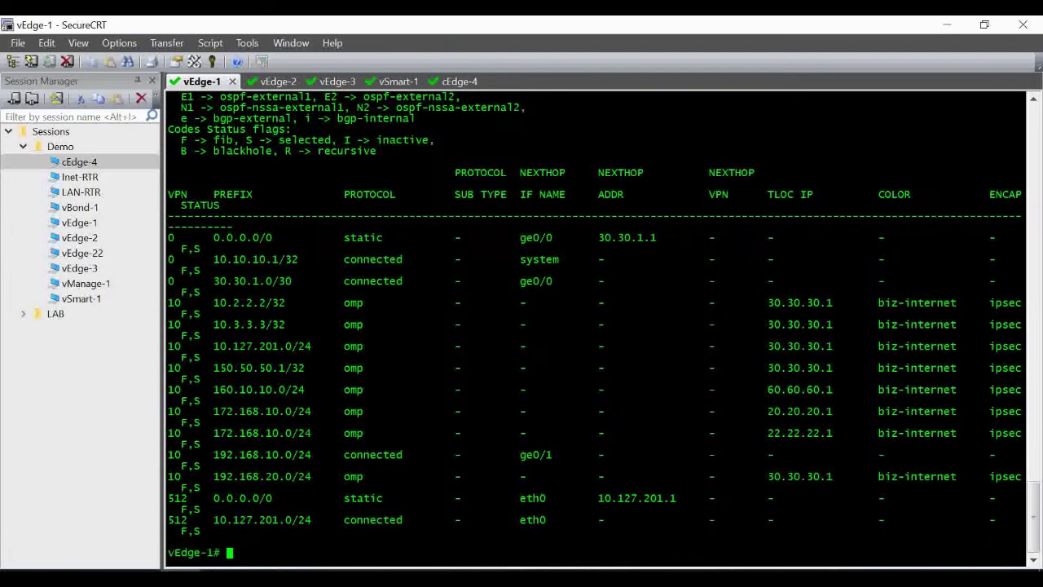
{"action": "key", "text": "Return"}
{"action": "key", "text": "Return"}
{"action": "key", "text": "Return"}
{"action": "key", "text": "Return"}
{"action": "key", "text": "Return"}
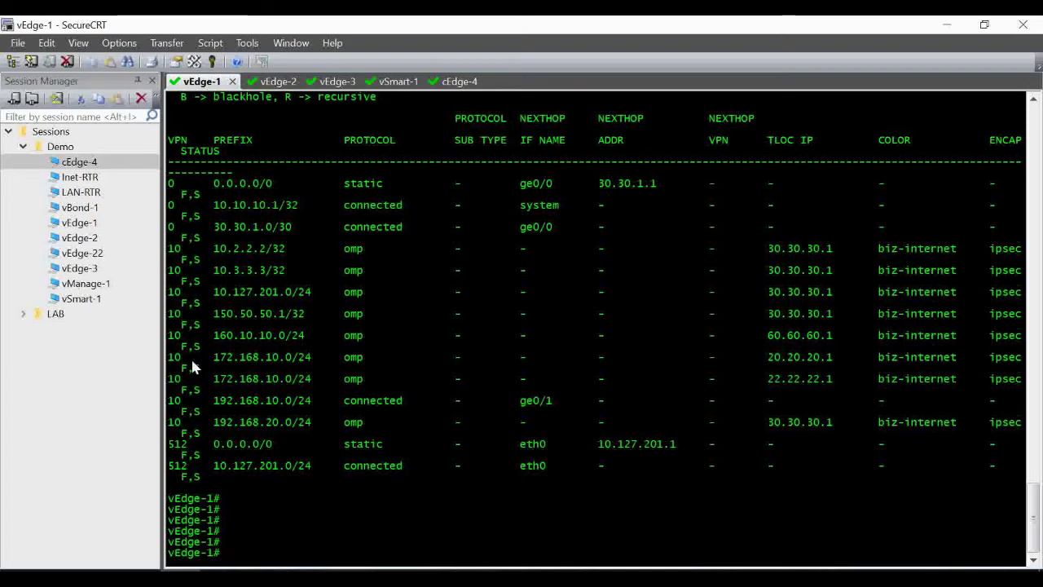
- Highlight the two 172.168.10.0/24 OMP routes and compare them with the network topology diagram
{"action": "left_click_drag", "start_coordinate": [169, 361], "coordinate": [852, 383]}
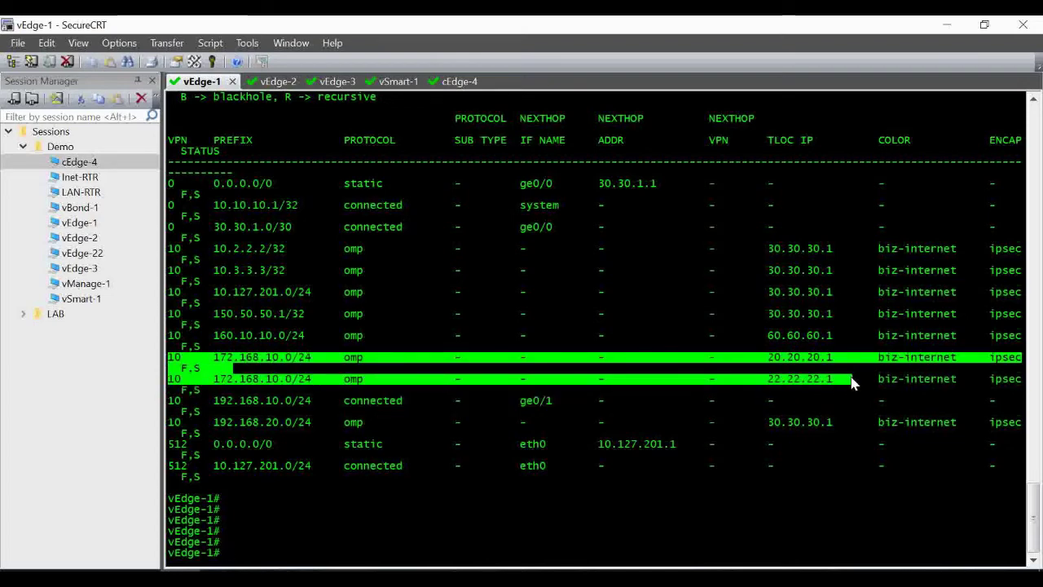
{"action": "left_click", "coordinate": [424, 579]}
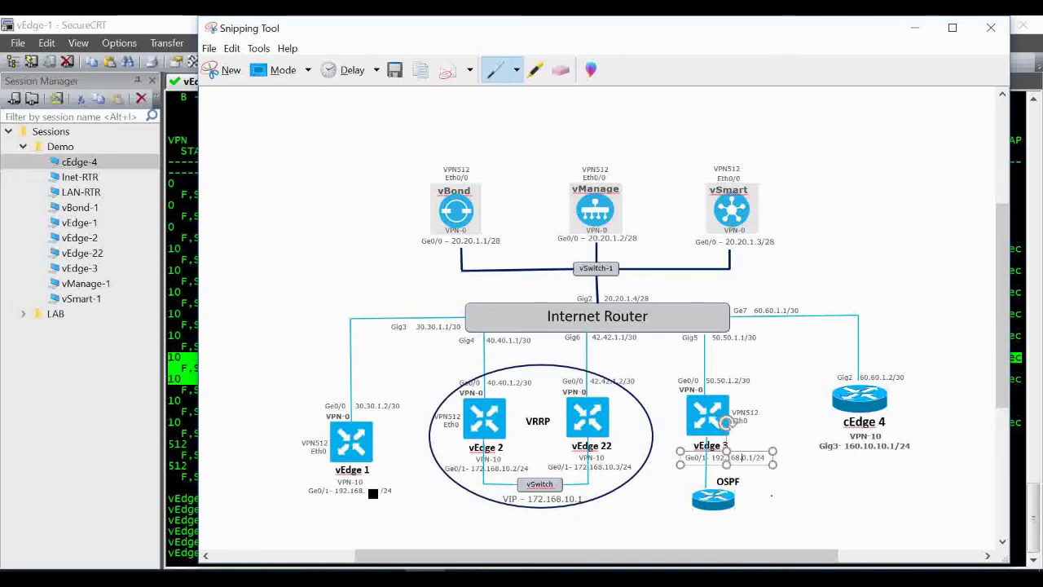
{"action": "left_click", "coordinate": [914, 31]}
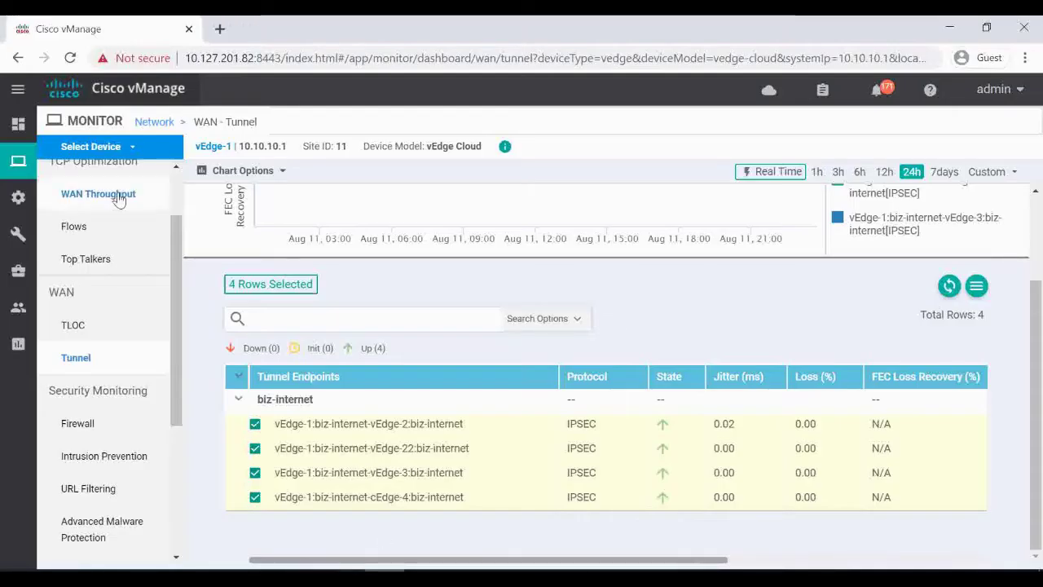
- Switch back to vManage and open vEdge-1's Device Bringup troubleshooting page, followed by the Trace Route tool
{"action": "scroll", "coordinate": [114, 358], "scroll_direction": "down", "scroll_amount": 3}
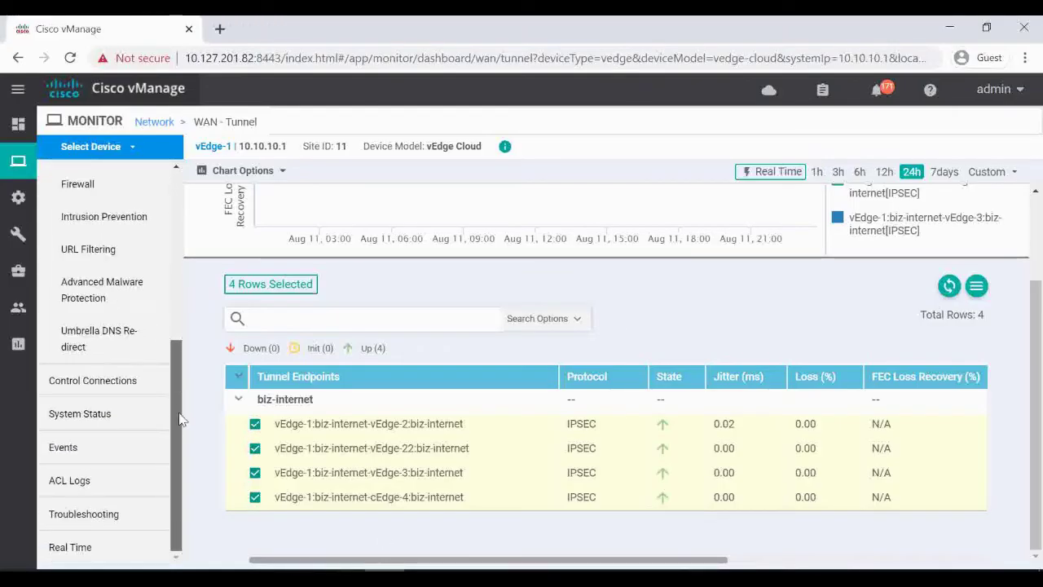
{"action": "left_click", "coordinate": [112, 520]}
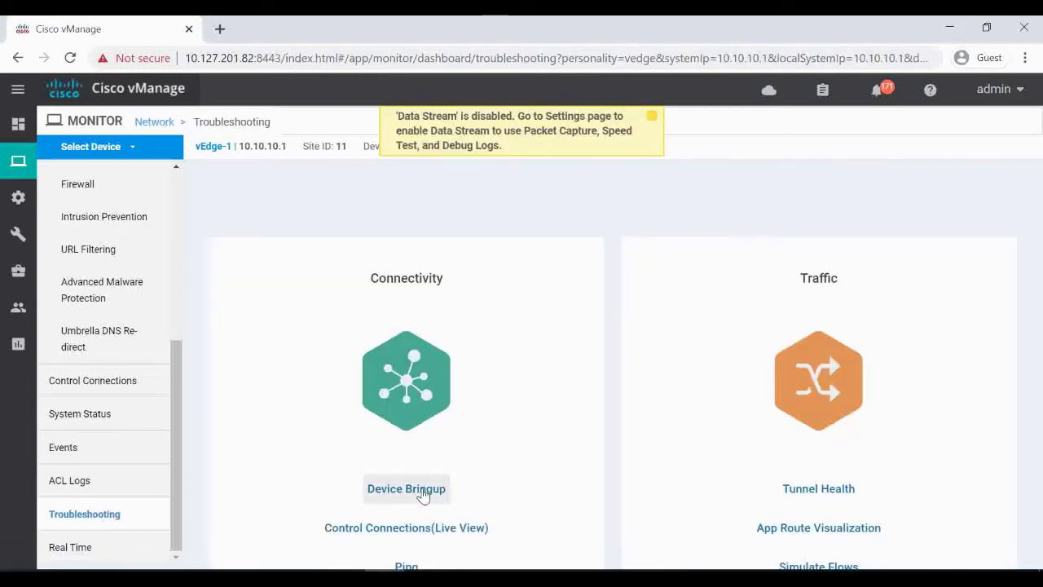
{"action": "left_click", "coordinate": [423, 493]}
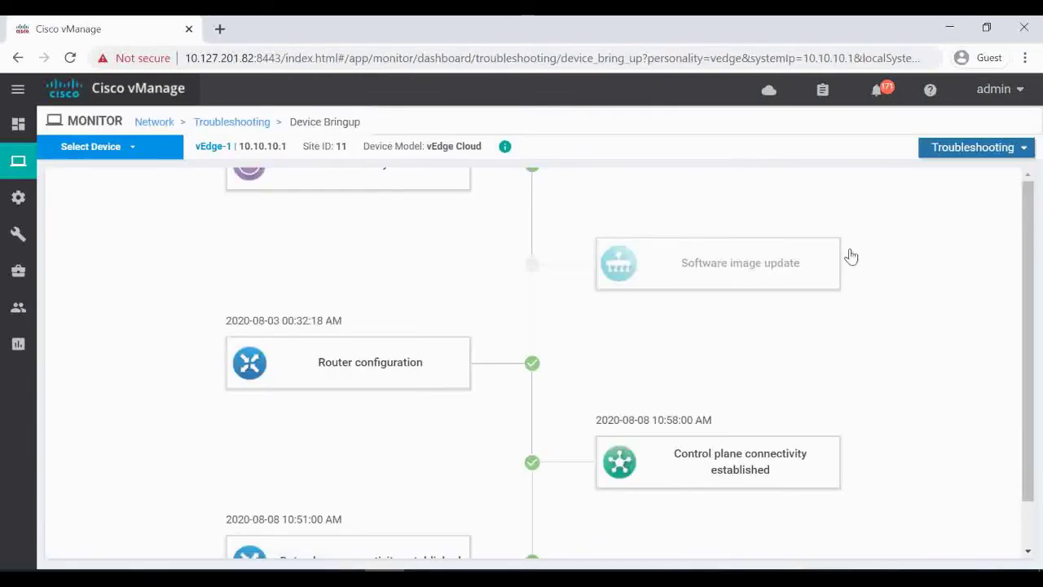
{"action": "left_click", "coordinate": [1019, 148]}
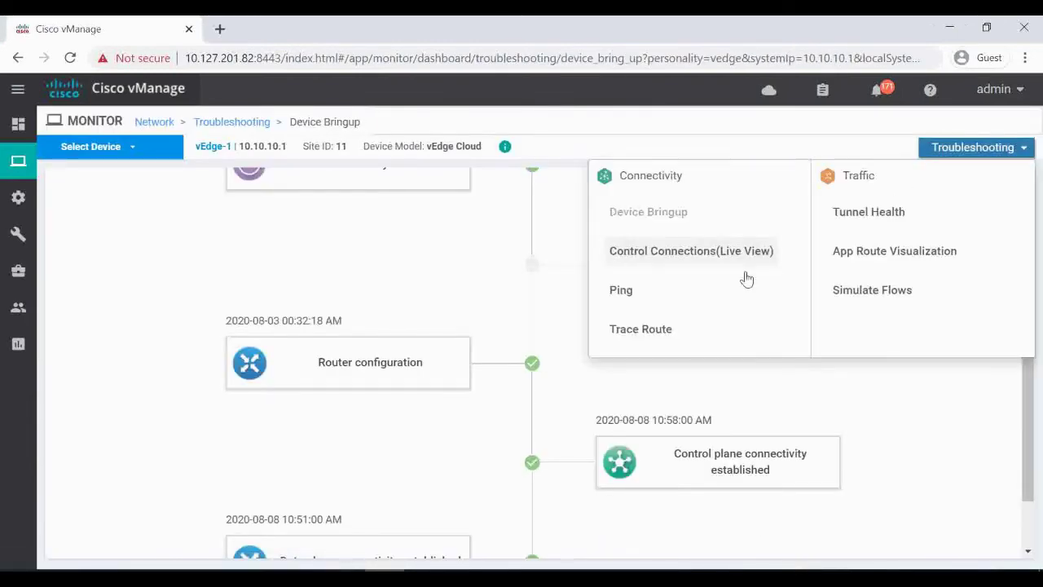
{"action": "left_click", "coordinate": [647, 334]}
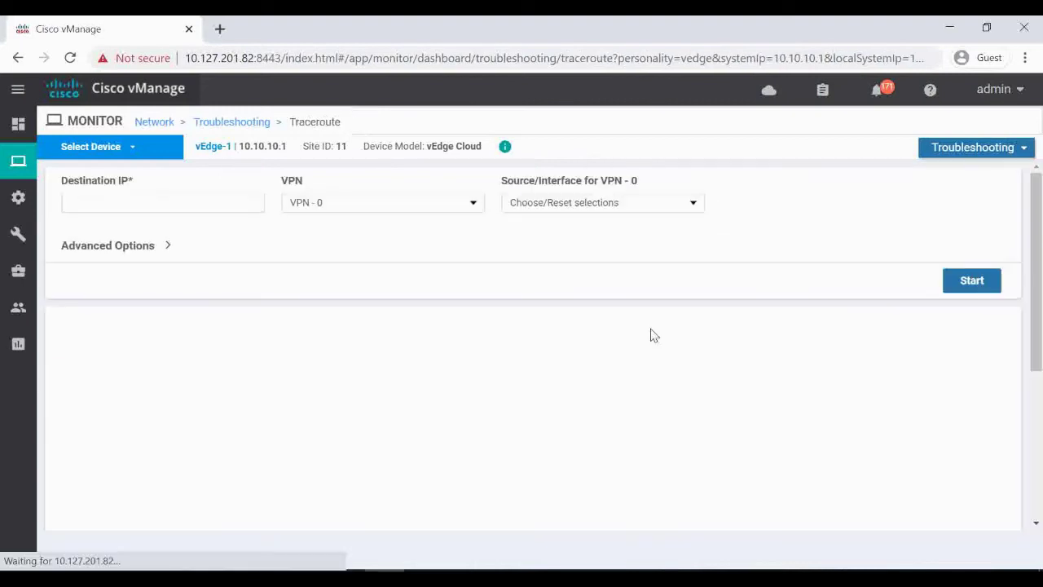
- Run a traceroute to 160.10.10.1 in VPN 10 using source interface ge0/1 with IPv4 address 192.168.10.1
{"action": "left_click", "coordinate": [209, 200]}
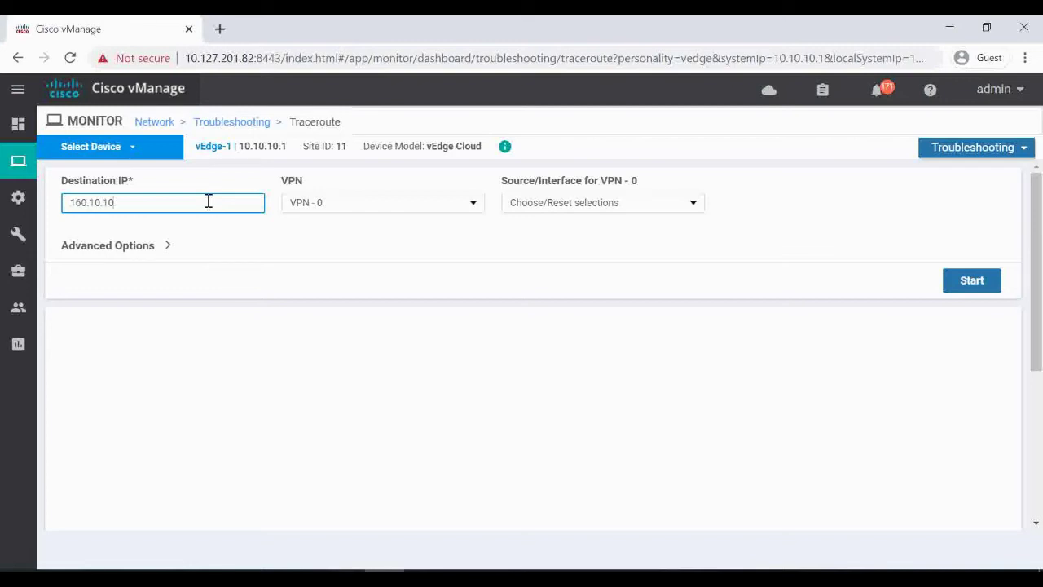
{"action": "left_click", "coordinate": [404, 205]}
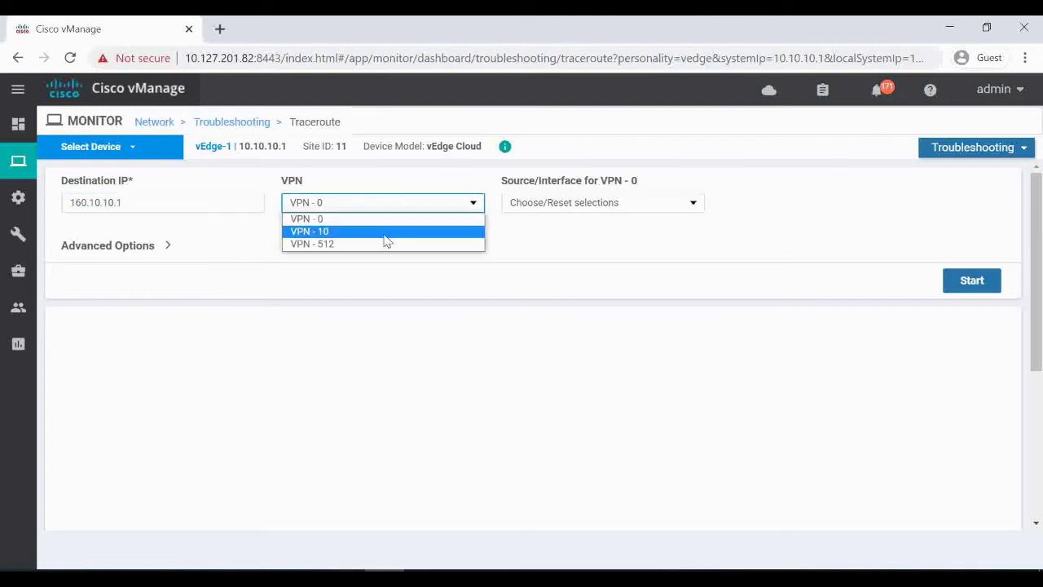
{"action": "left_click", "coordinate": [383, 233]}
{"action": "left_click", "coordinate": [593, 207]}
{"action": "left_click", "coordinate": [584, 231]}
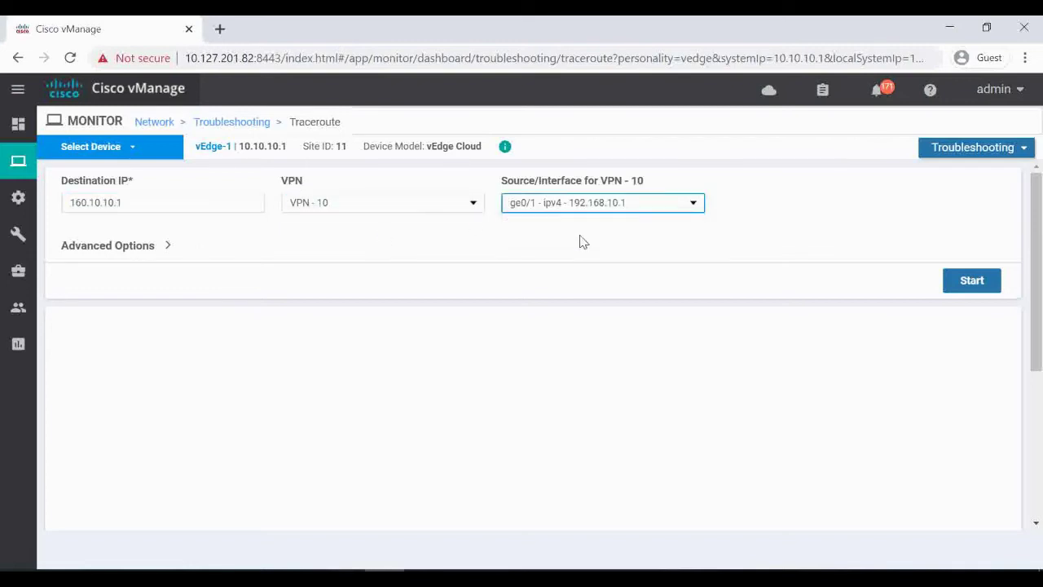
{"action": "left_click", "coordinate": [969, 280]}
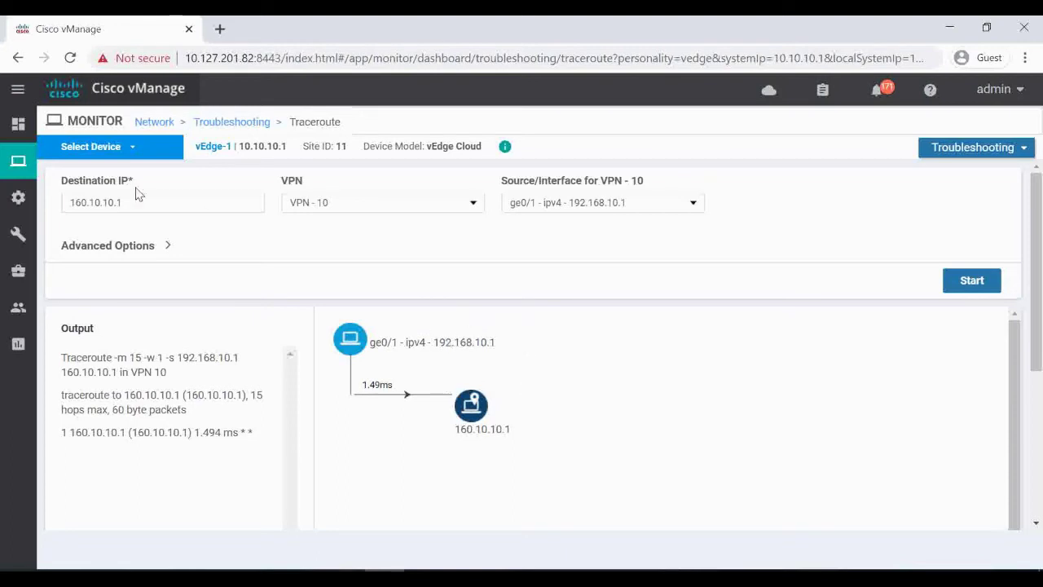
- Activate the centralized policy Hub-Spoke-Policy-1 on the reachable vSmart
{"action": "mouse_move", "coordinate": [17, 197]}
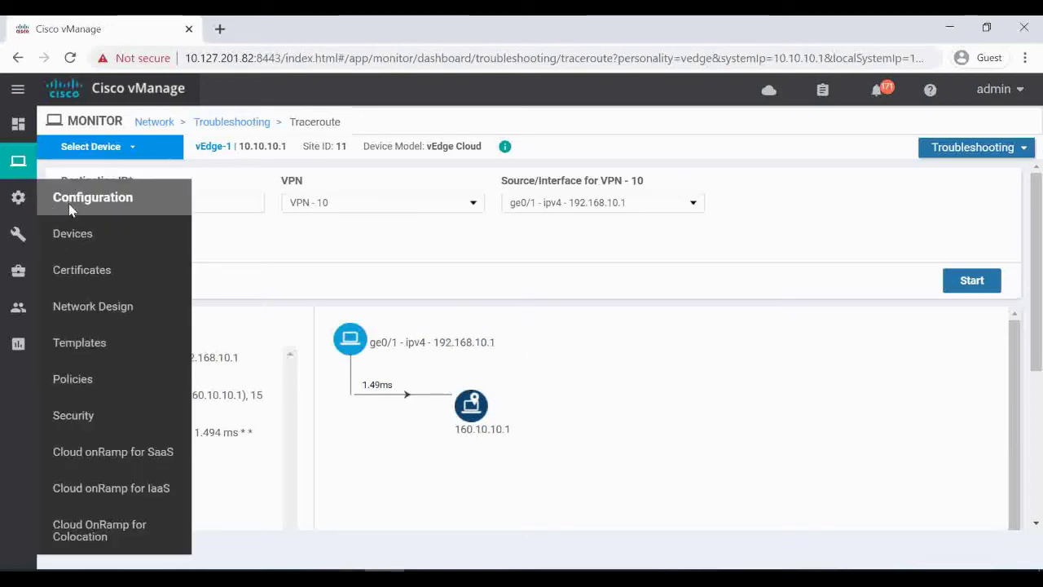
{"action": "left_click", "coordinate": [82, 382]}
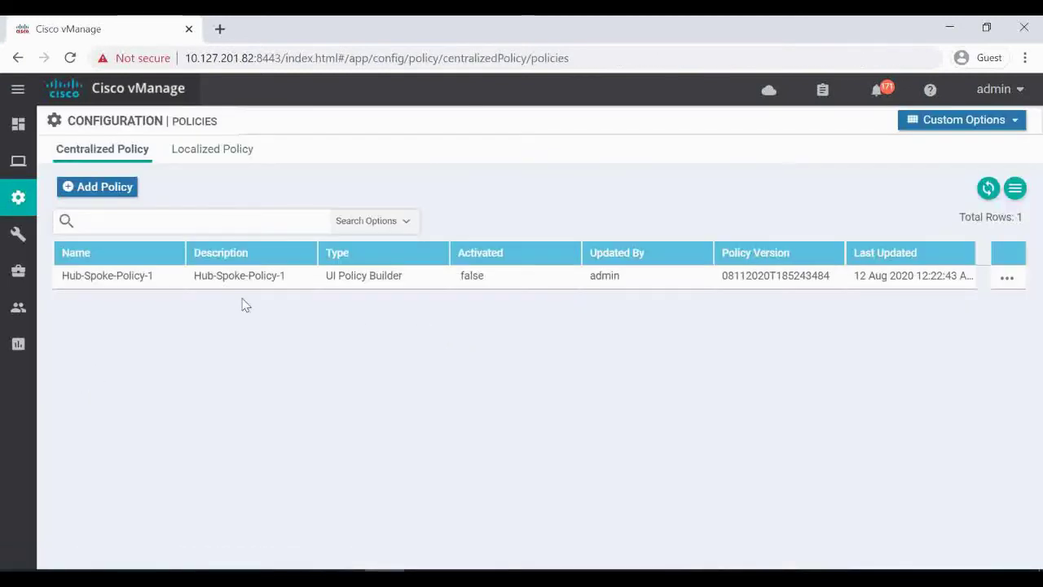
{"action": "left_click", "coordinate": [1006, 280]}
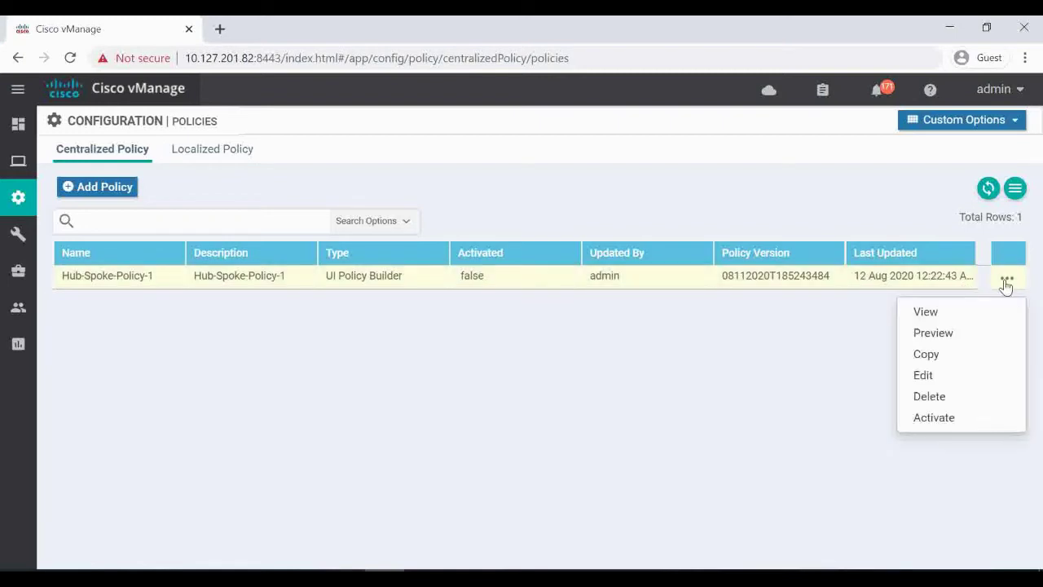
{"action": "left_click", "coordinate": [934, 417]}
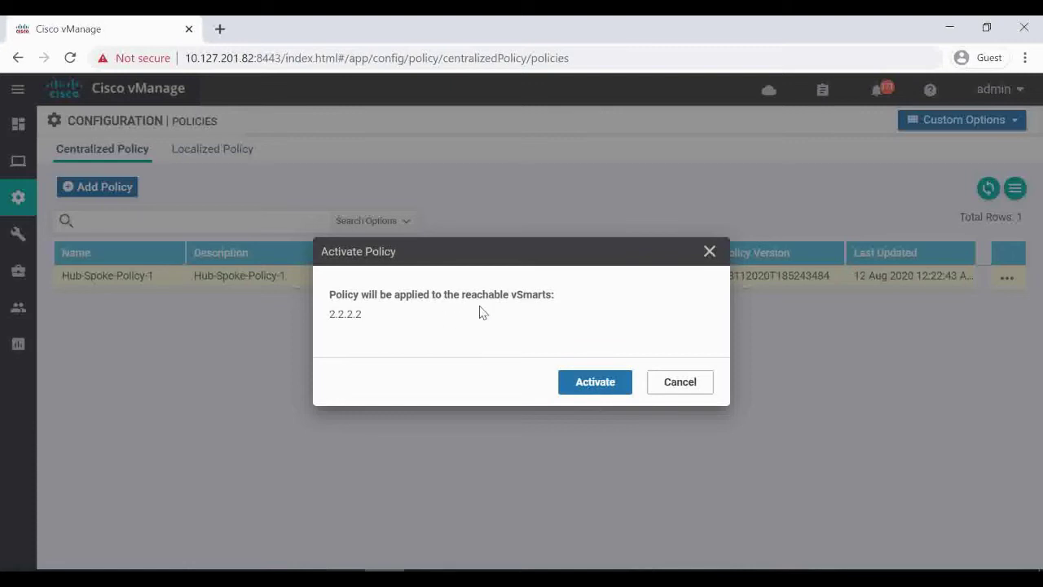
{"action": "left_click", "coordinate": [585, 383]}
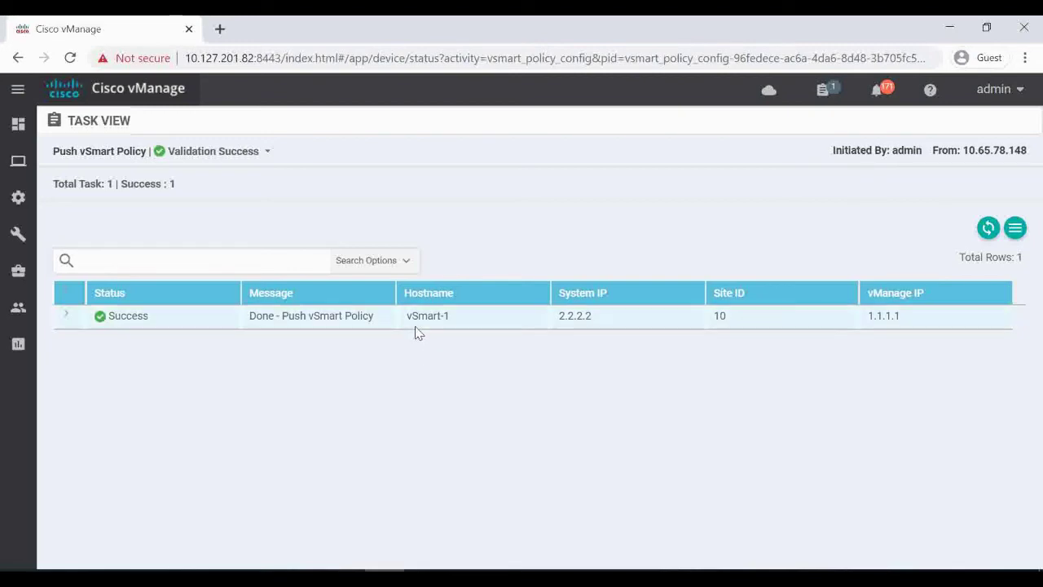
- Switch to SecureCRT and display vEdge-1's routing table with sh ip route
{"action": "left_click", "coordinate": [202, 578]}
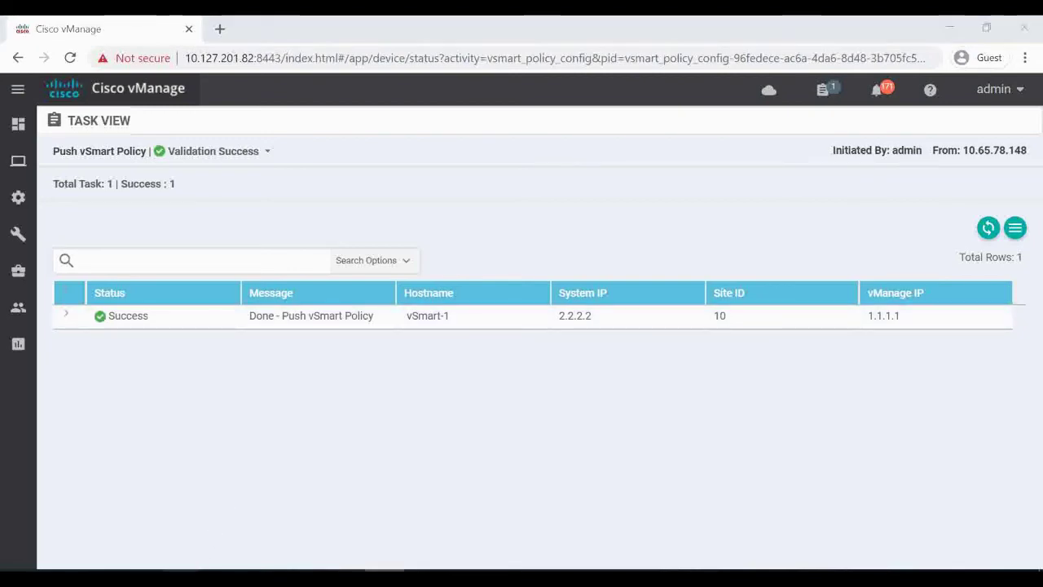
{"action": "type", "text": "sh ip route"}
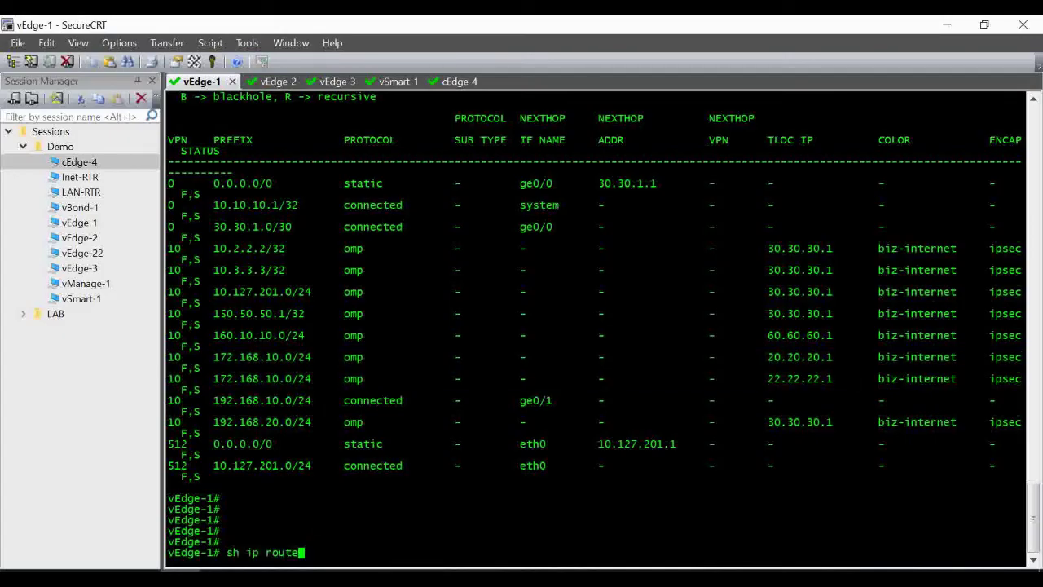
{"action": "key", "text": "Return"}
{"action": "key", "text": "Return"}
{"action": "key", "text": "Return"}
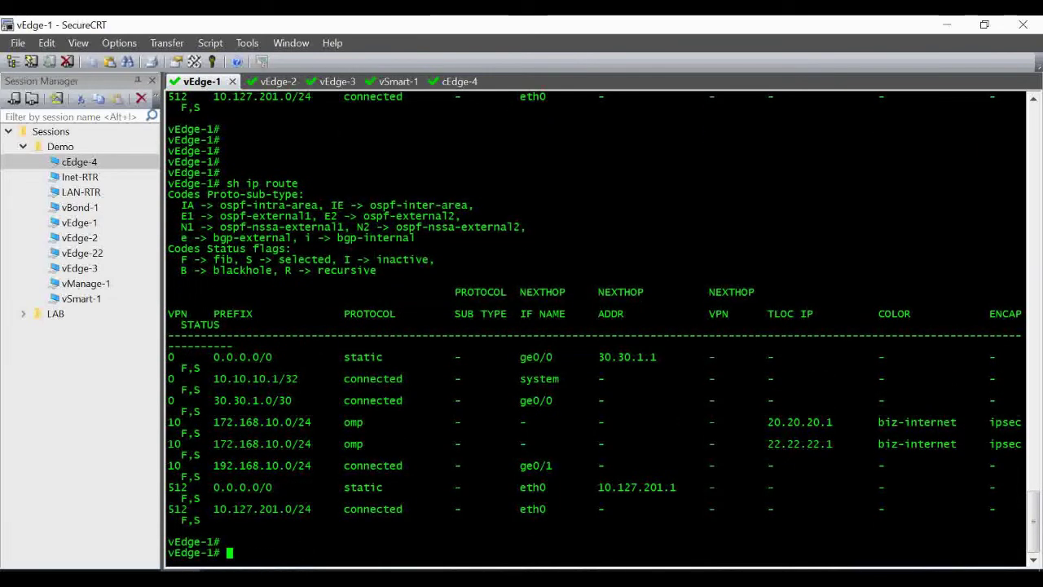
- Compare the earlier vEdge-1 routing table with the latest sh ip route output
{"action": "scroll", "coordinate": [384, 509], "scroll_direction": "up", "scroll_amount": 1}
{"action": "scroll", "coordinate": [384, 509], "scroll_direction": "up", "scroll_amount": 10}
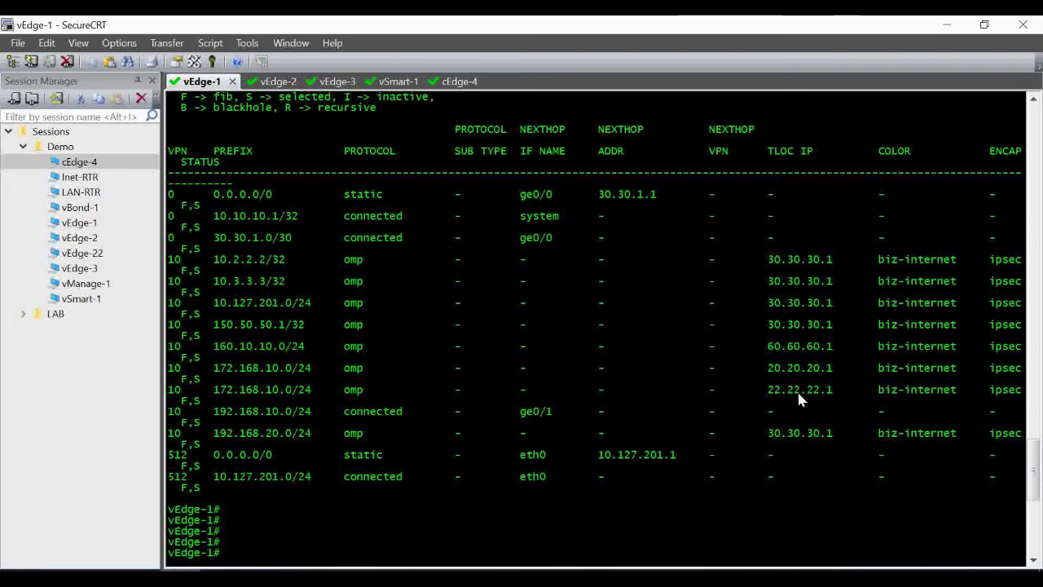
{"action": "type", "text": "sh ip route"}
{"action": "key", "text": "Return"}
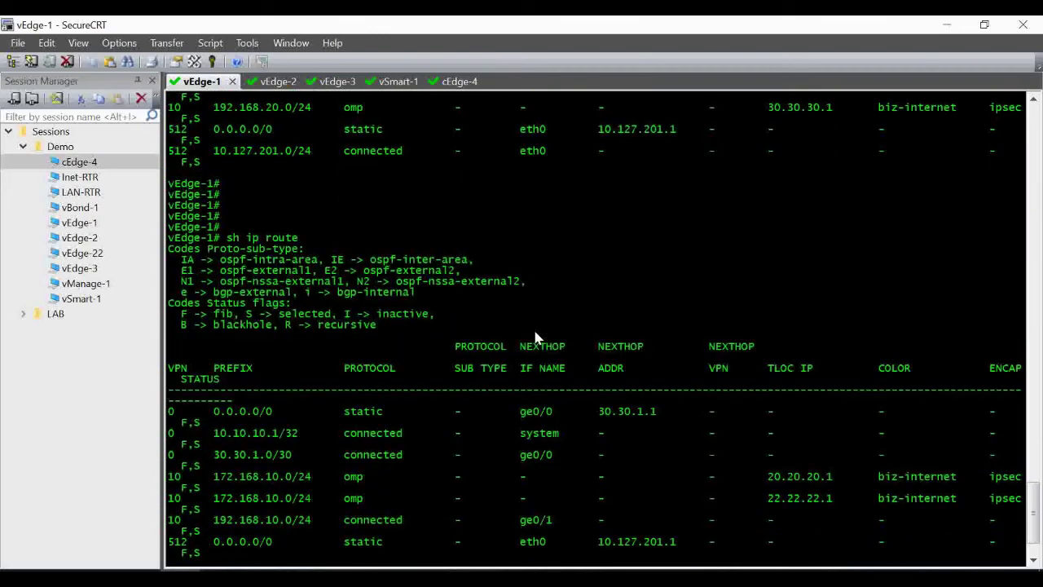
{"action": "key", "text": "Return"}
{"action": "key", "text": "Return"}
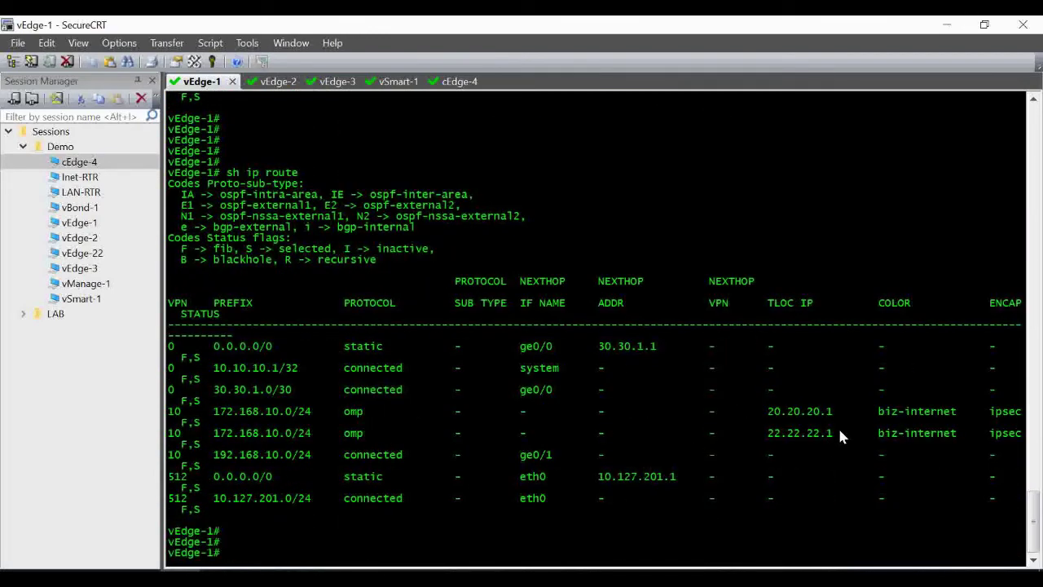
- Highlight the 172.168.10.0/24 routes in the latest routing table and locate the hub routers in the topology diagram
{"action": "left_click_drag", "start_coordinate": [815, 438], "coordinate": [160, 416]}
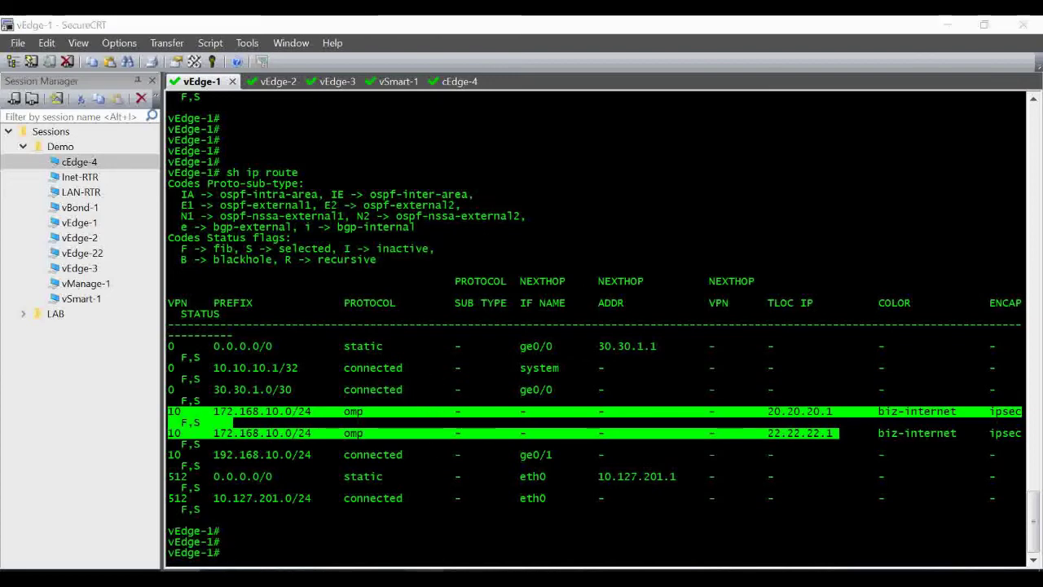
{"action": "left_click", "coordinate": [549, 519]}
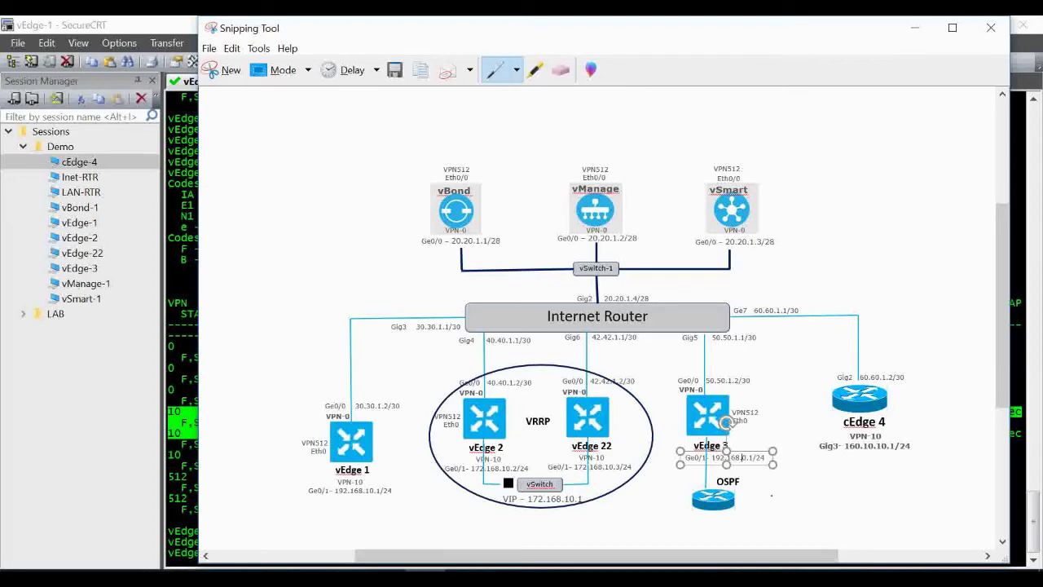
{"action": "left_click", "coordinate": [179, 351]}
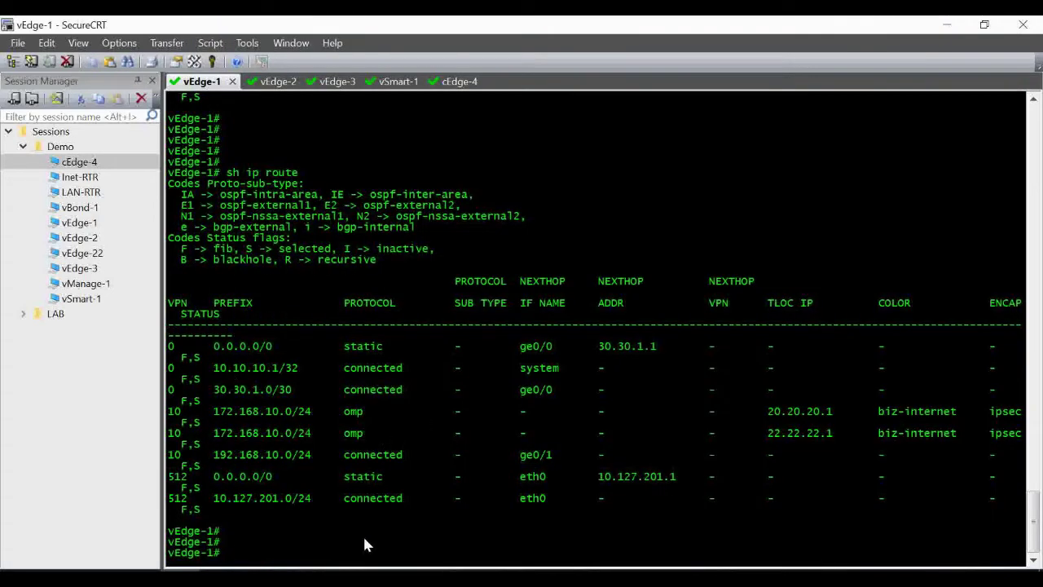
- Ping the hub address 172.168.10.1 in VPN 10 from vEdge-1 and stop the ping after a few packets
{"action": "type", "text": "ping 172.168"}
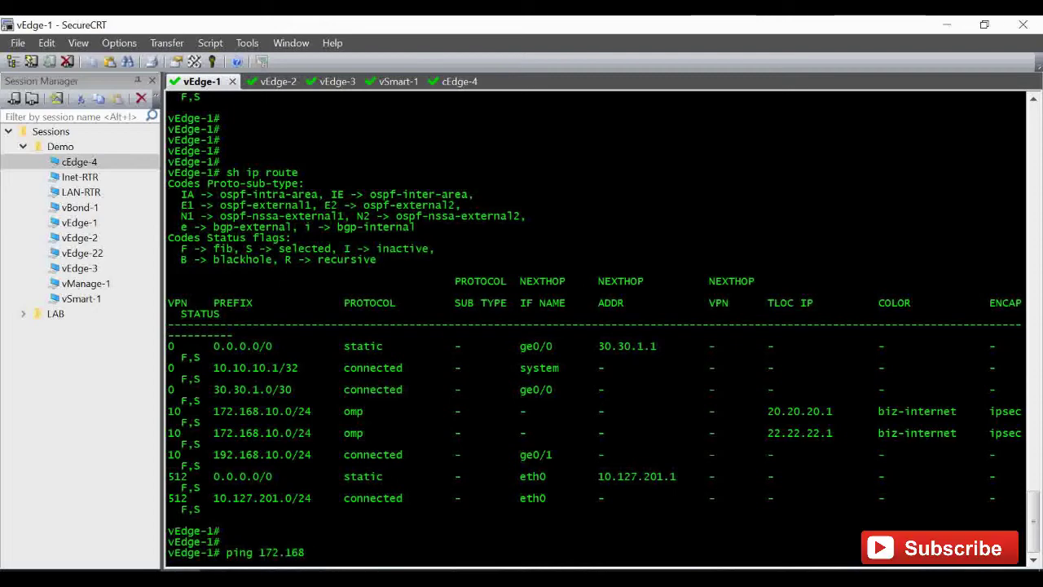
{"action": "type", "text": ".10.1 vpn 10"}
{"action": "key", "text": "Return"}
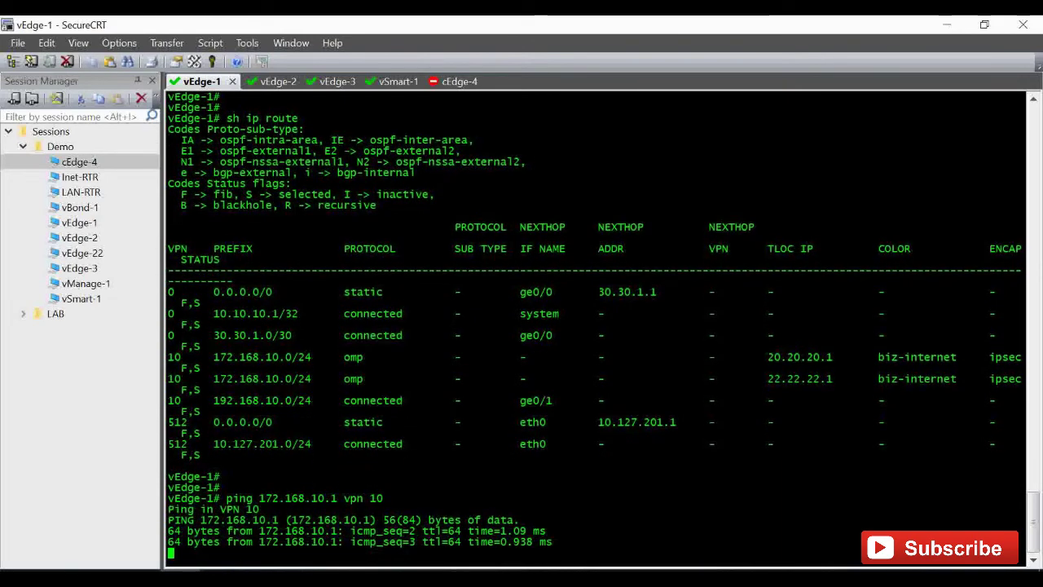
{"action": "key", "text": "ctrl+c"}
{"action": "key", "text": "Return"}
{"action": "key", "text": "Return"}
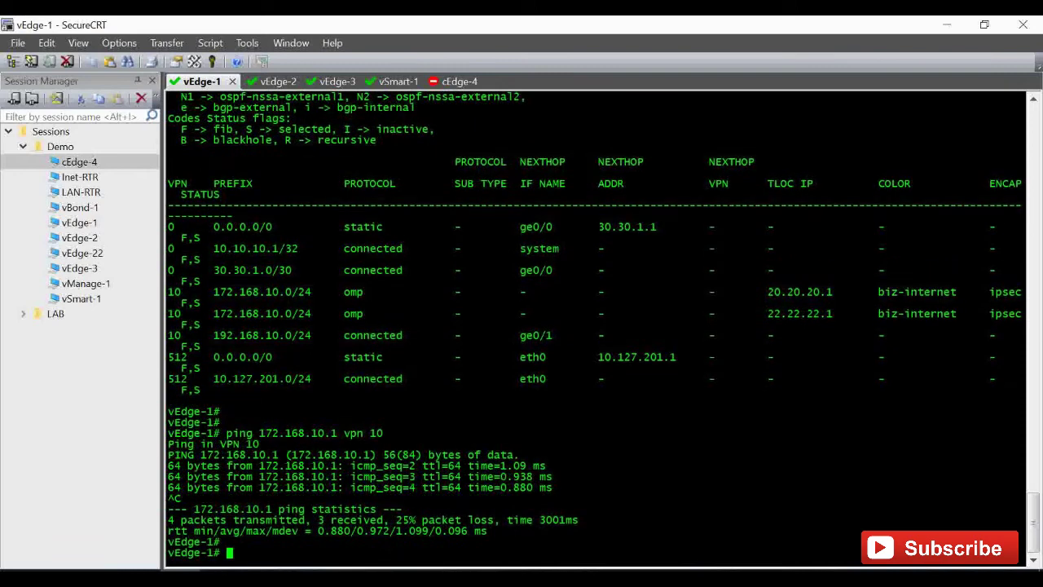
- Ping the address 192.168.20.2 in VPN 10 from vEdge-1 and stop the ping after a few attempts
{"action": "type", "text": "ping 192.168.20.2 vpn 10"}
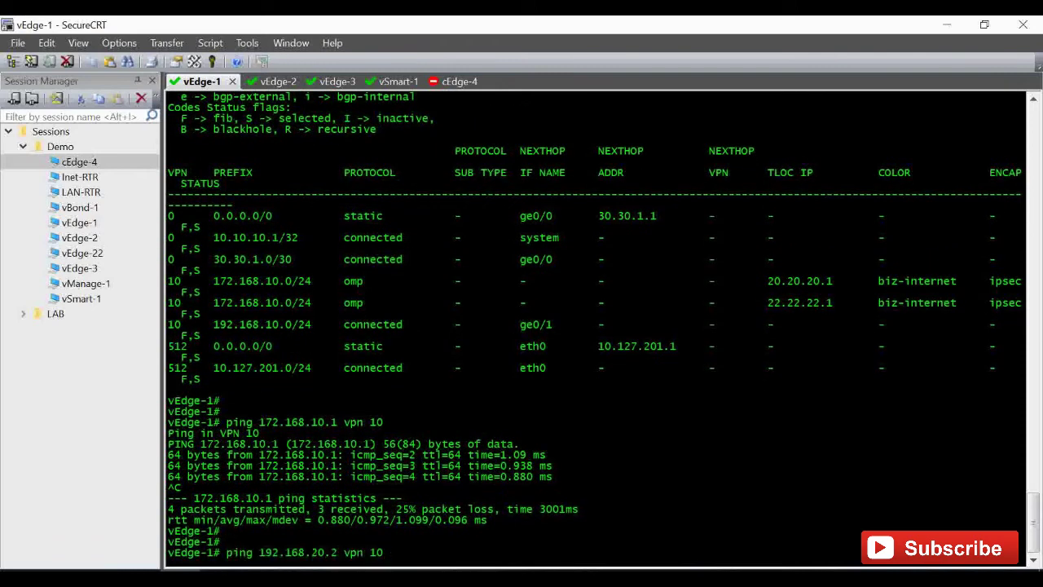
{"action": "key", "text": "Return"}
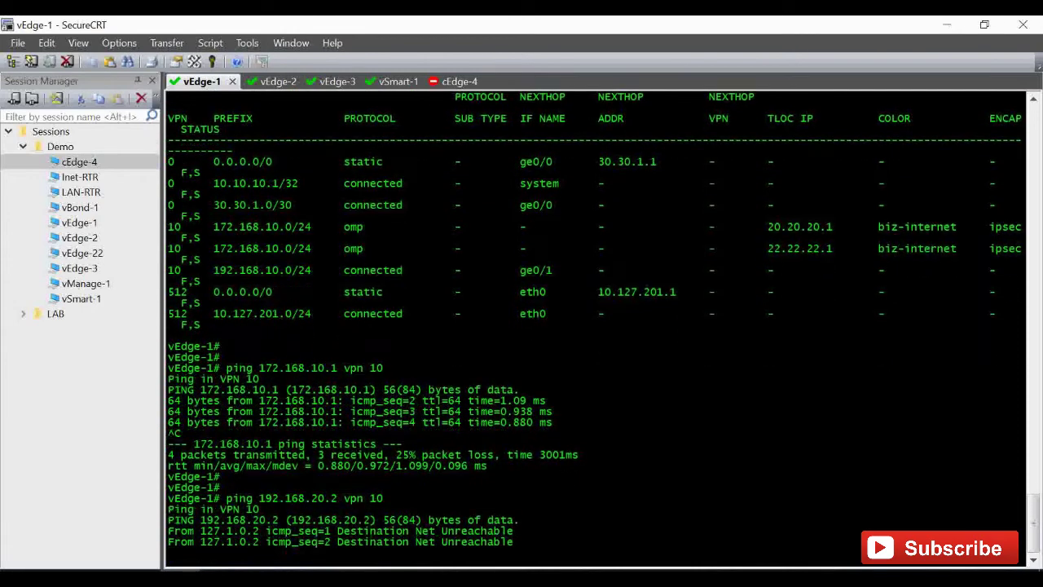
{"action": "key", "text": "ctrl+c"}
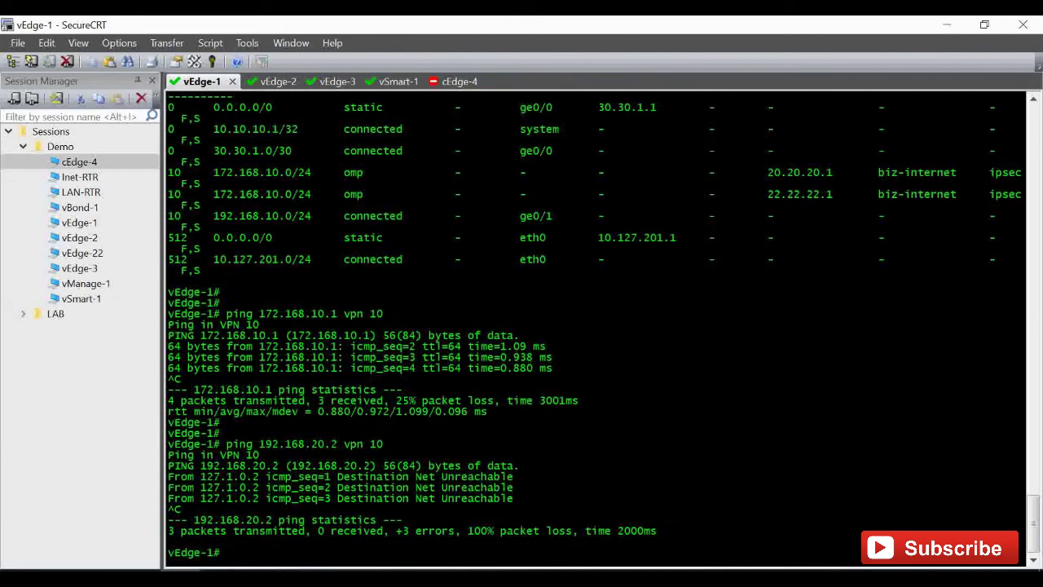
{"action": "key", "text": "Return"}
{"action": "key", "text": "Return"}
{"action": "key", "text": "Return"}
{"action": "key", "text": "Return"}
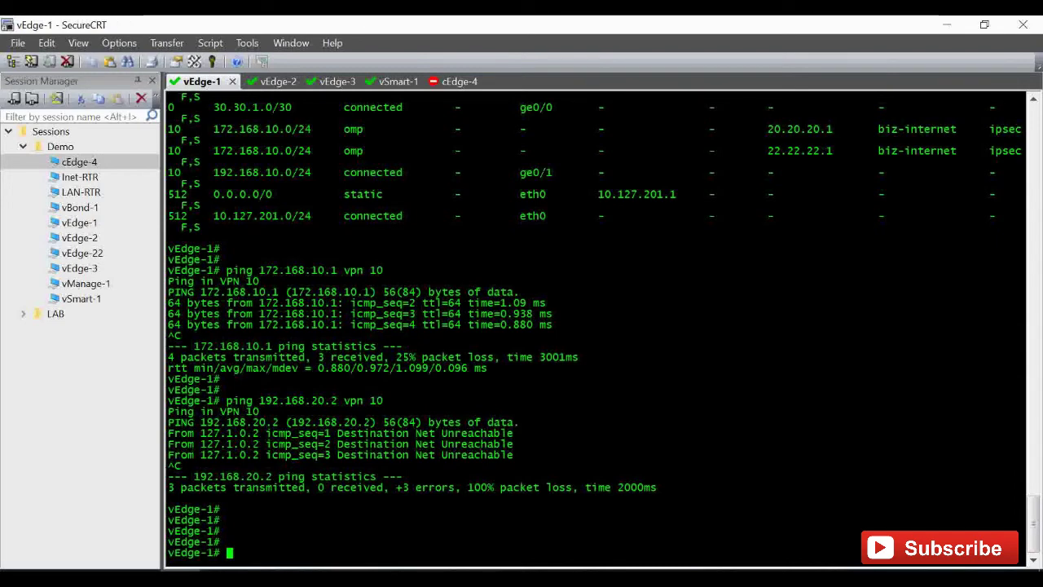
- Switch to Cisco vManage and view the devices attached to the vEdge-VRRP-2-22 device template
{"action": "key", "text": "alt+Tab"}
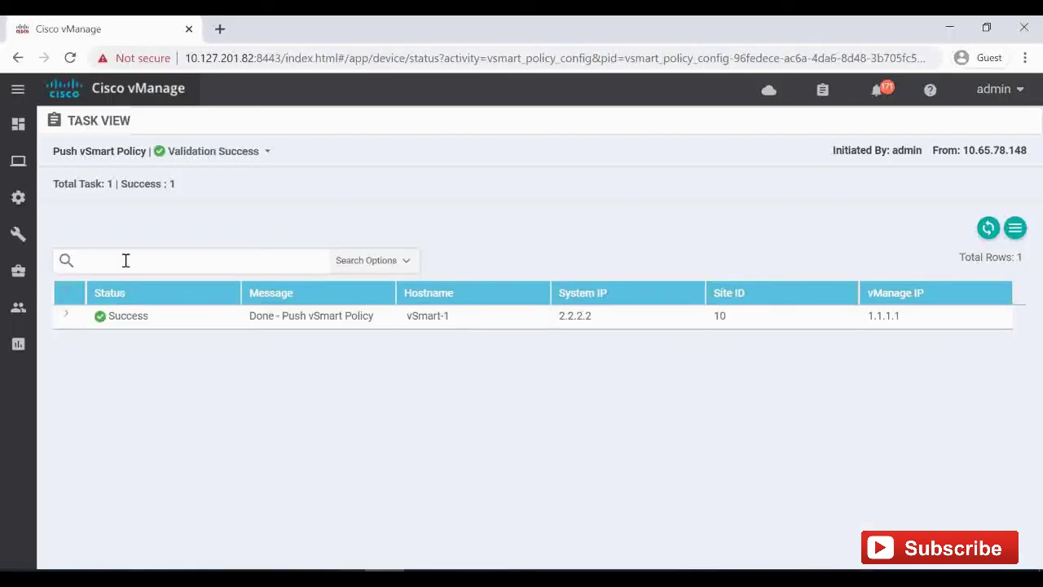
{"action": "mouse_move", "coordinate": [18, 197]}
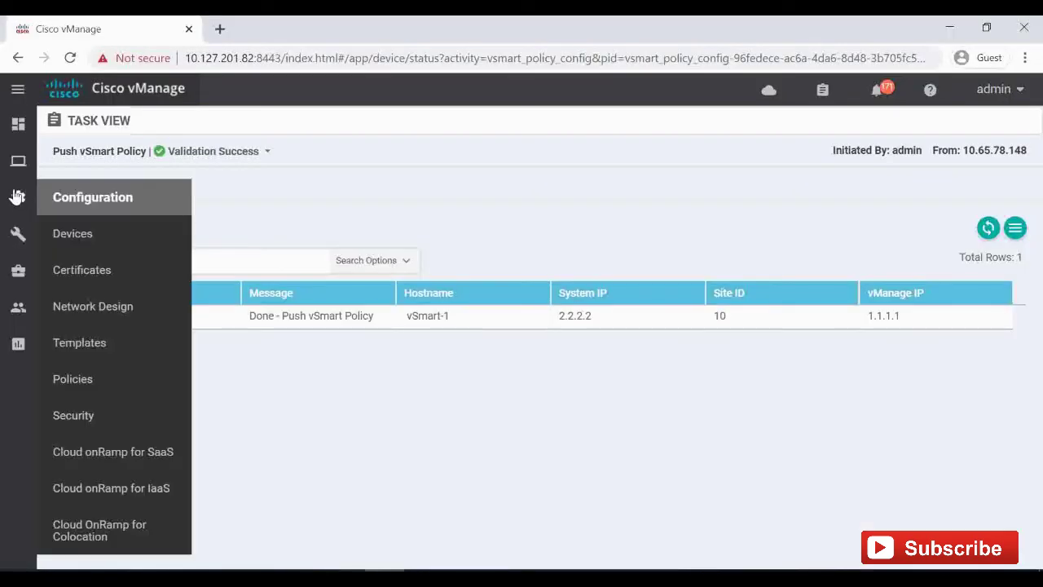
{"action": "left_click", "coordinate": [92, 346]}
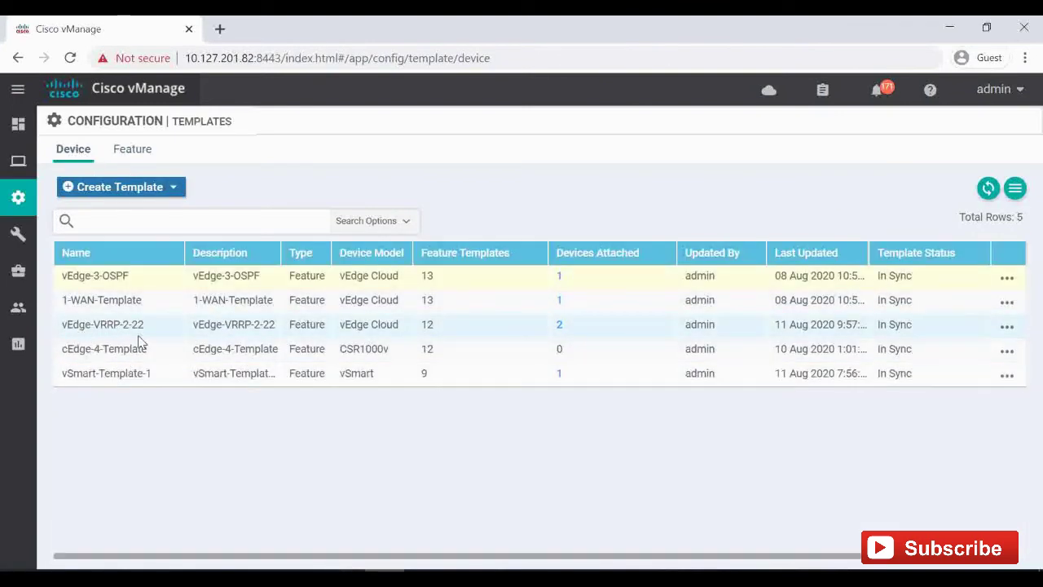
{"action": "left_click", "coordinate": [558, 326]}
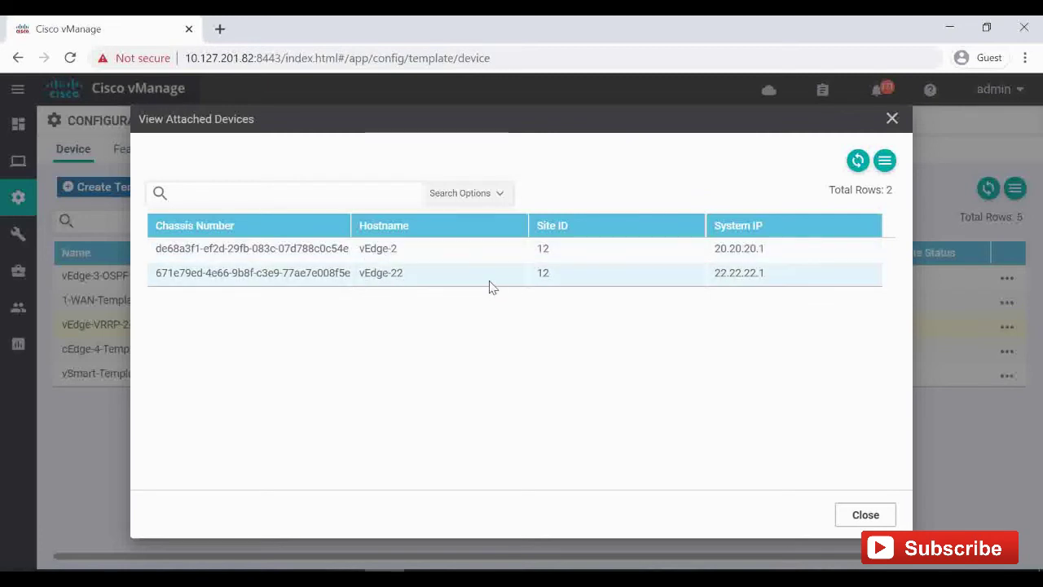
{"action": "left_click", "coordinate": [866, 515]}
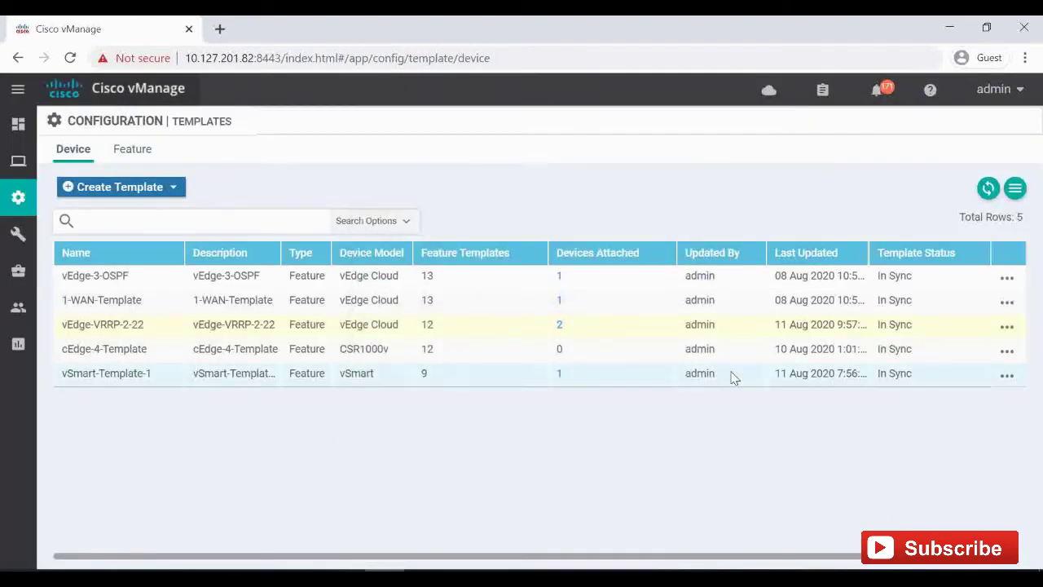
- Open the vEdge-VRRP-2-22 device template for editing and start creating a new VPN feature template for its service VPN
{"action": "left_click", "coordinate": [1008, 328]}
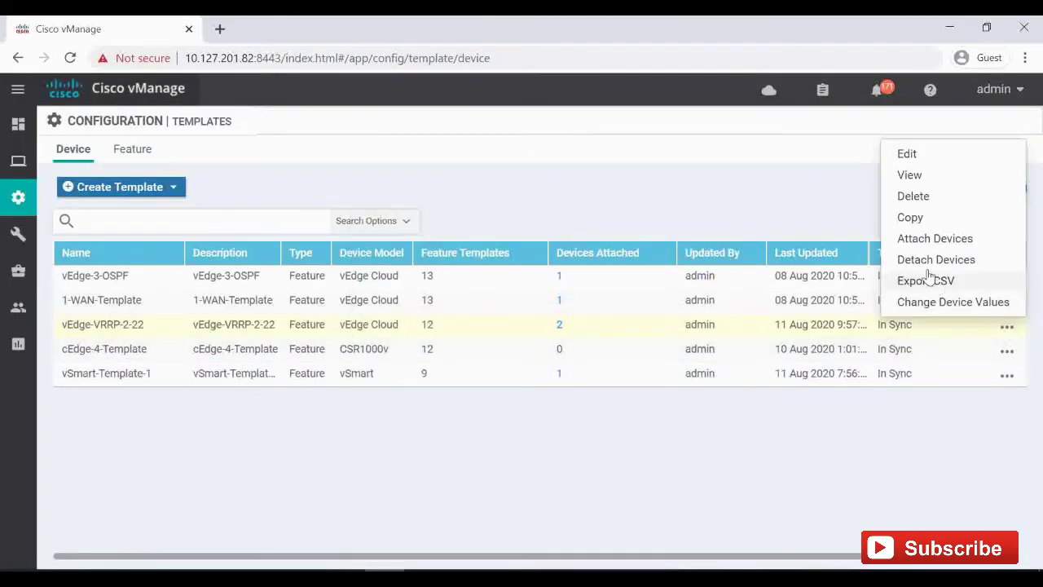
{"action": "left_click", "coordinate": [911, 156]}
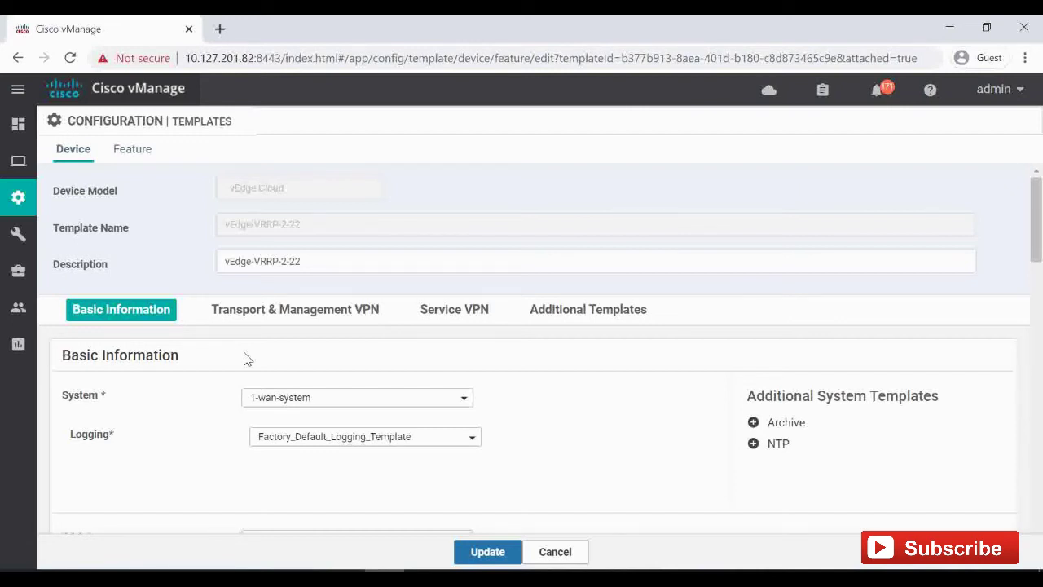
{"action": "scroll", "coordinate": [247, 359], "scroll_direction": "down", "scroll_amount": 10}
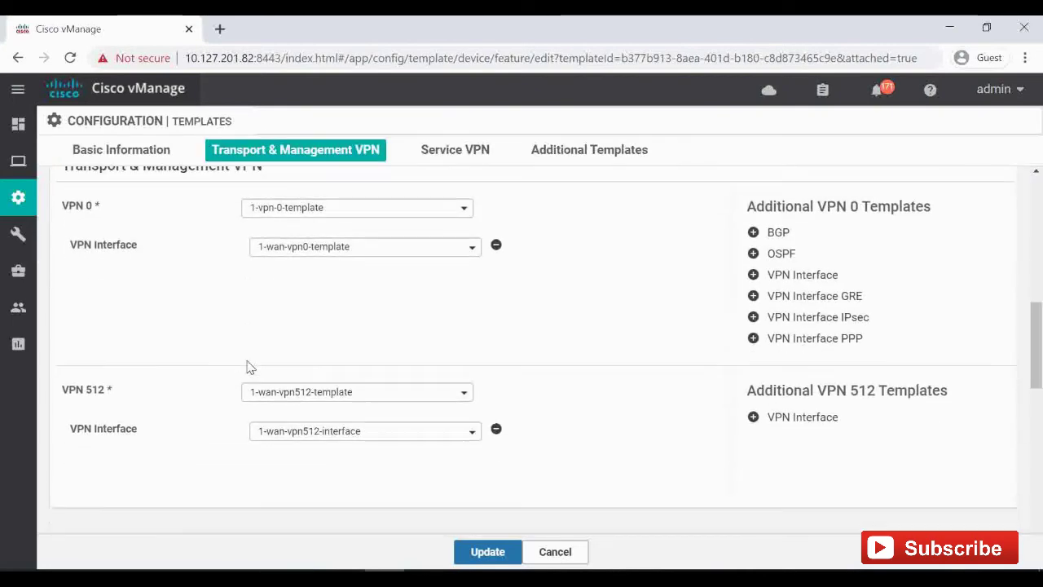
{"action": "scroll", "coordinate": [220, 393], "scroll_direction": "down", "scroll_amount": 3}
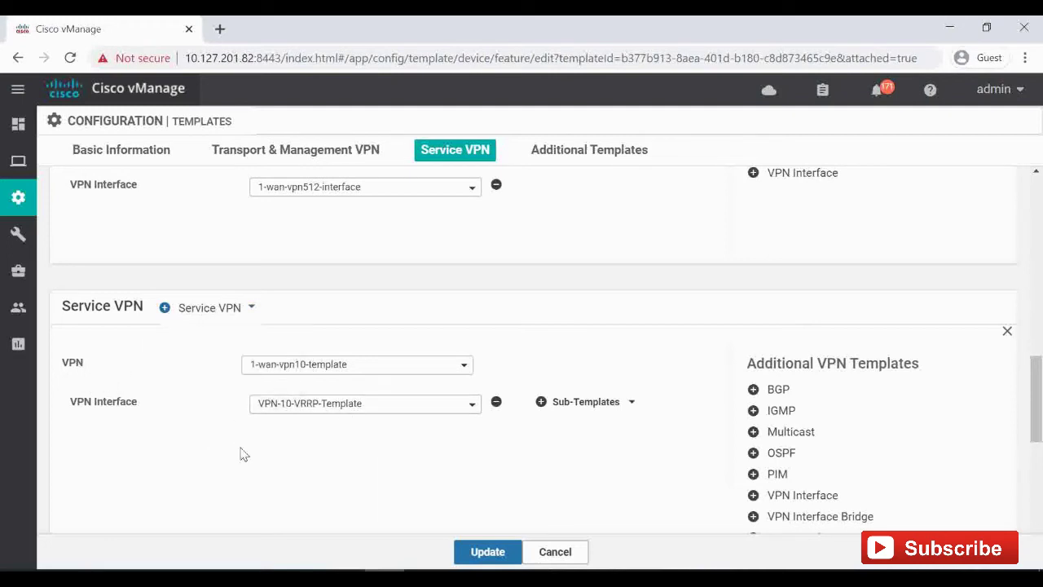
{"action": "left_click", "coordinate": [388, 367]}
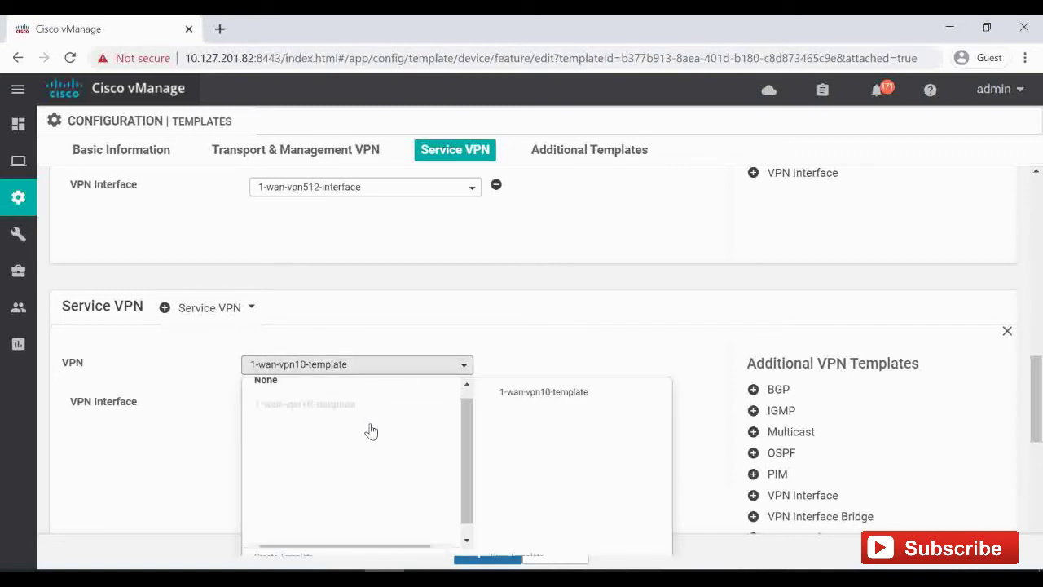
{"action": "scroll", "coordinate": [791, 356], "scroll_direction": "down", "scroll_amount": 2}
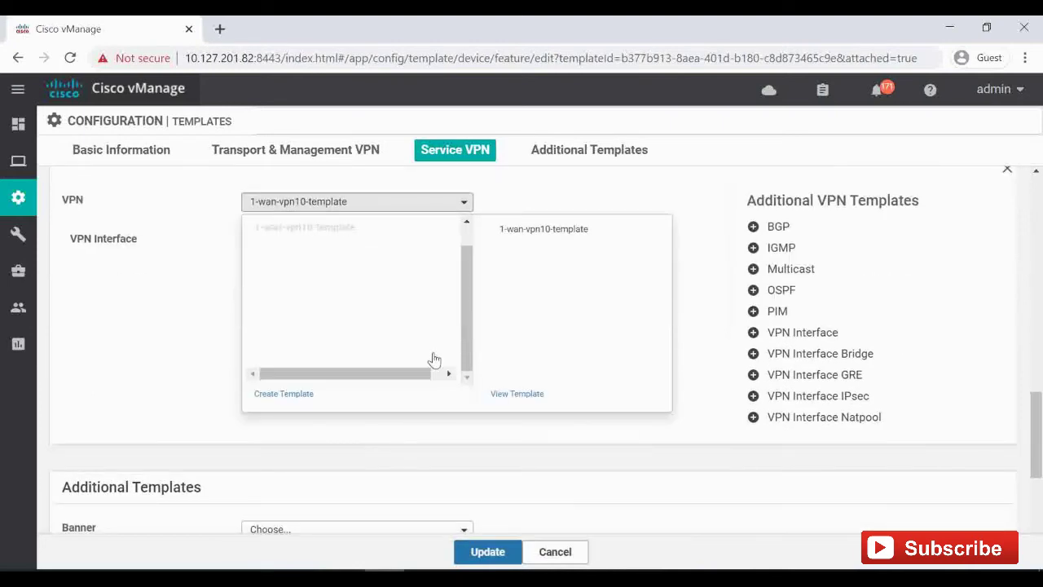
{"action": "left_click", "coordinate": [294, 396]}
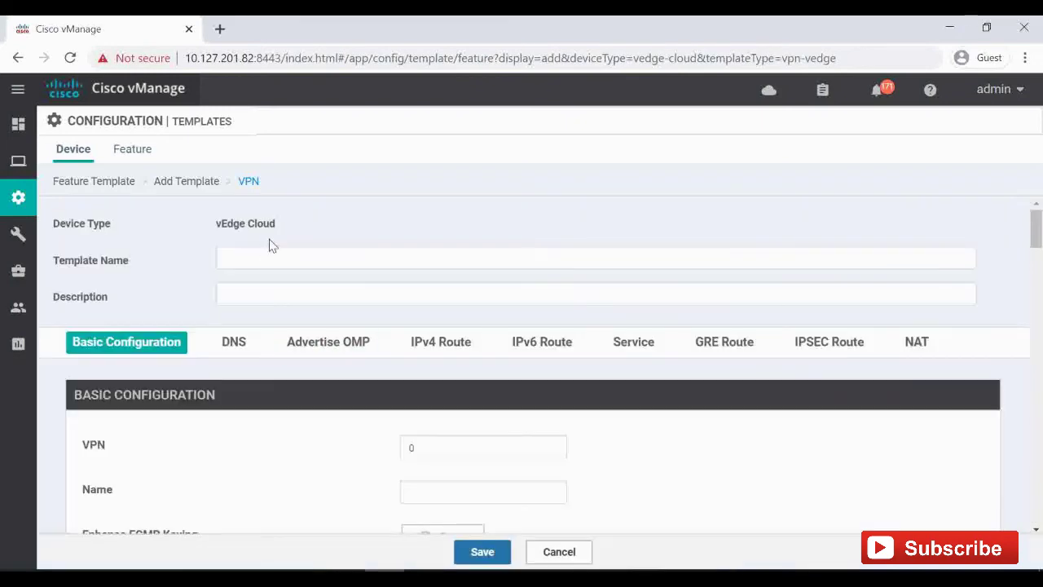
- Enter VRRP-VPN10-Site-2-22 as both the name and the description of the new VPN feature template
{"action": "left_click", "coordinate": [275, 259]}
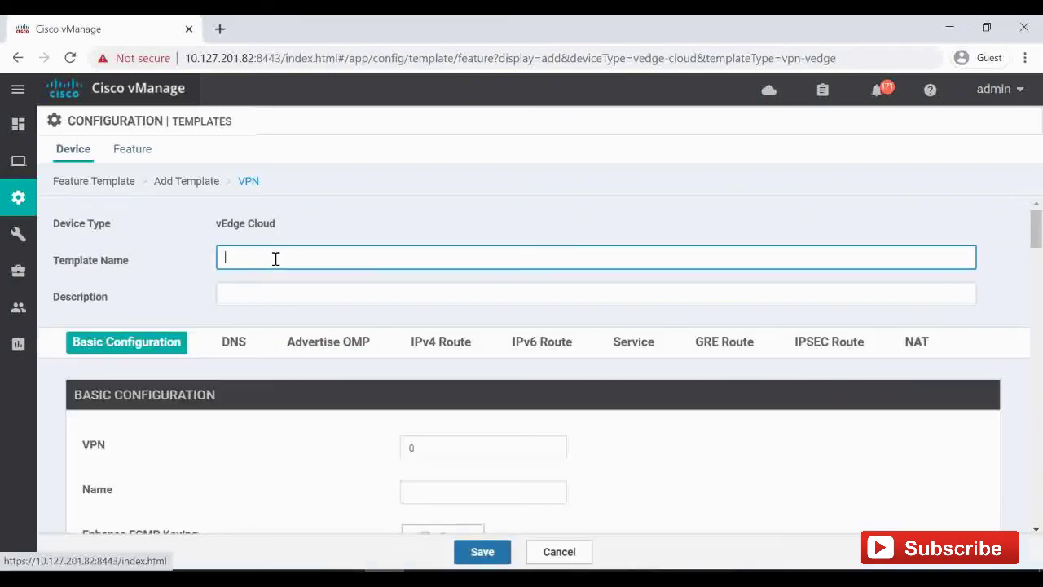
{"action": "type", "text": "VRRP-VPN10-"}
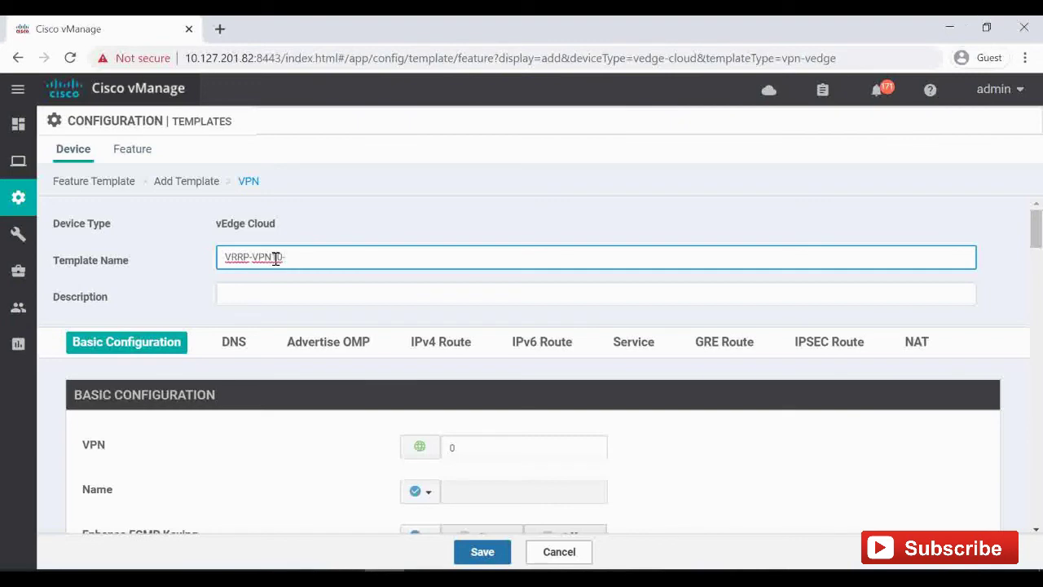
{"action": "type", "text": "Site-2-22"}
{"action": "left_click_drag", "start_coordinate": [332, 259], "coordinate": [225, 259]}
{"action": "key", "text": "ctrl+c"}
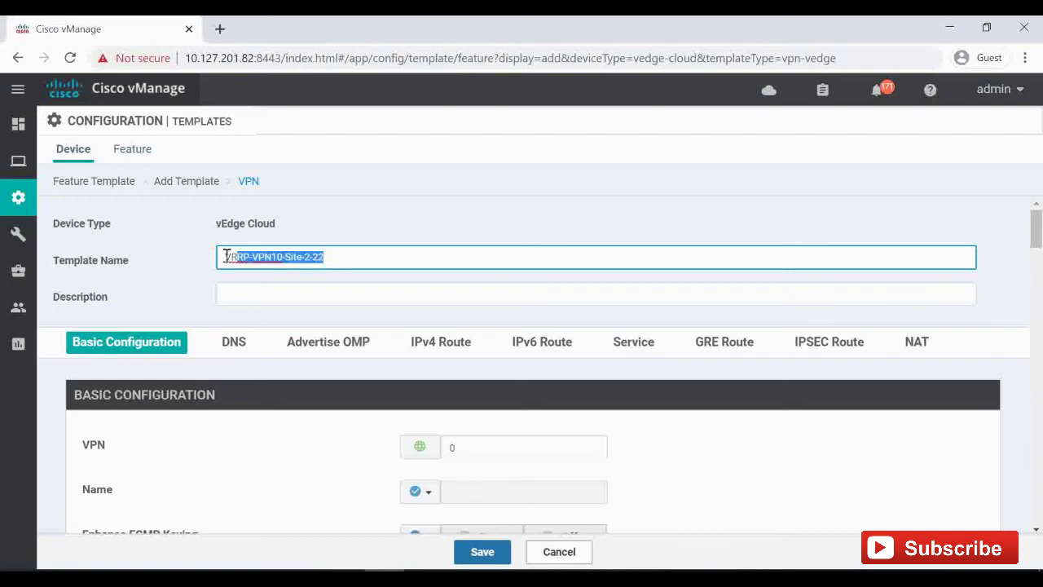
{"action": "left_click", "coordinate": [278, 298]}
{"action": "key", "text": "ctrl+v"}
- Set the VPN number to 10 in the new template's basic configuration
{"action": "scroll", "coordinate": [296, 367], "scroll_direction": "down", "scroll_amount": 3}
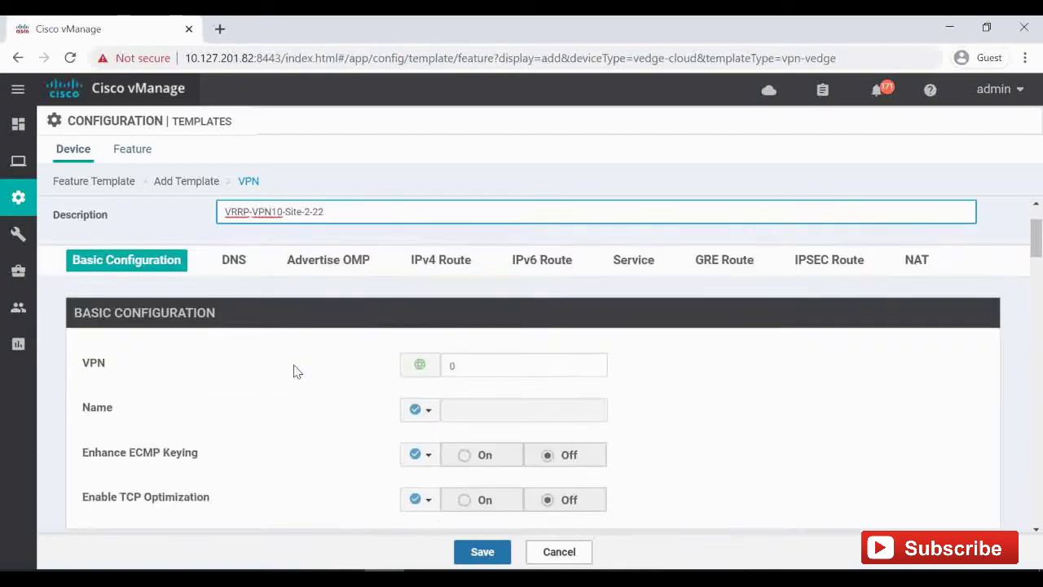
{"action": "left_click", "coordinate": [471, 251]}
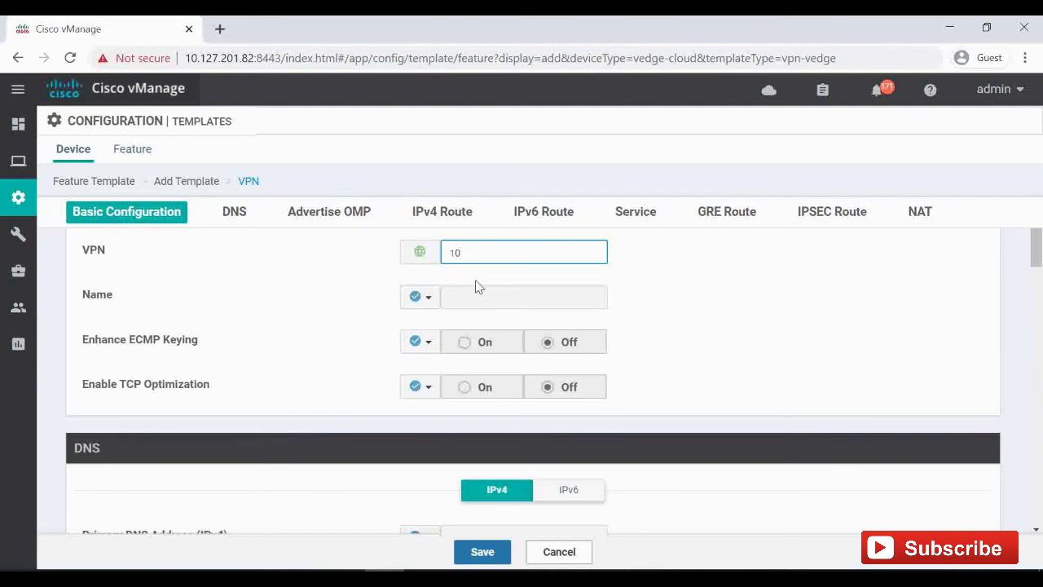
{"action": "left_click", "coordinate": [681, 331]}
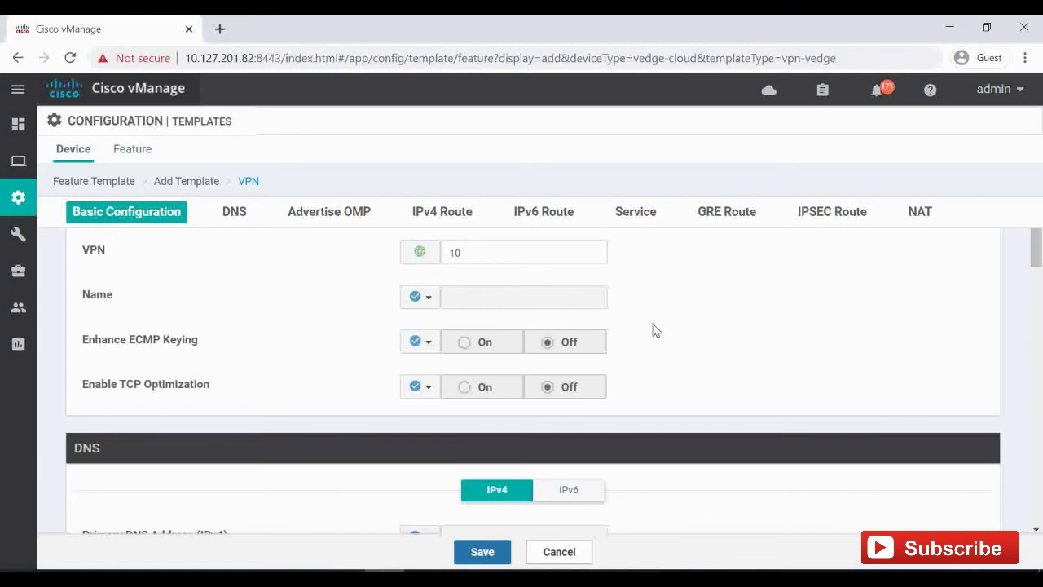
- Turn on OMP advertisement of Static (IPv4), Connected (IPv4) and OSPF External routes in the VPN template
{"action": "scroll", "coordinate": [656, 330], "scroll_direction": "down", "scroll_amount": 1}
{"action": "scroll", "coordinate": [654, 328], "scroll_direction": "up", "scroll_amount": 1}
{"action": "scroll", "coordinate": [648, 334], "scroll_direction": "down", "scroll_amount": 1}
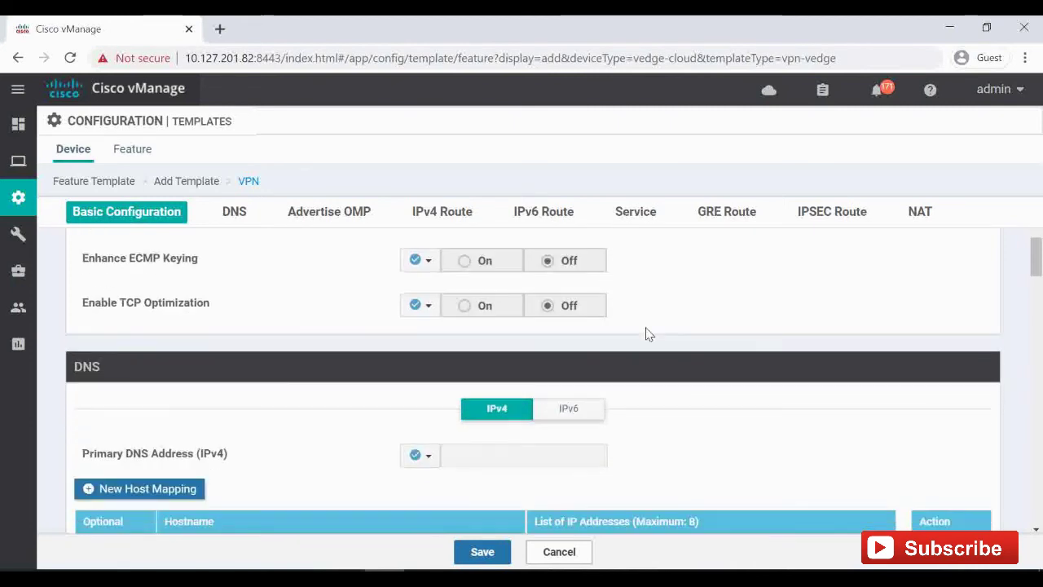
{"action": "scroll", "coordinate": [648, 334], "scroll_direction": "down", "scroll_amount": 3}
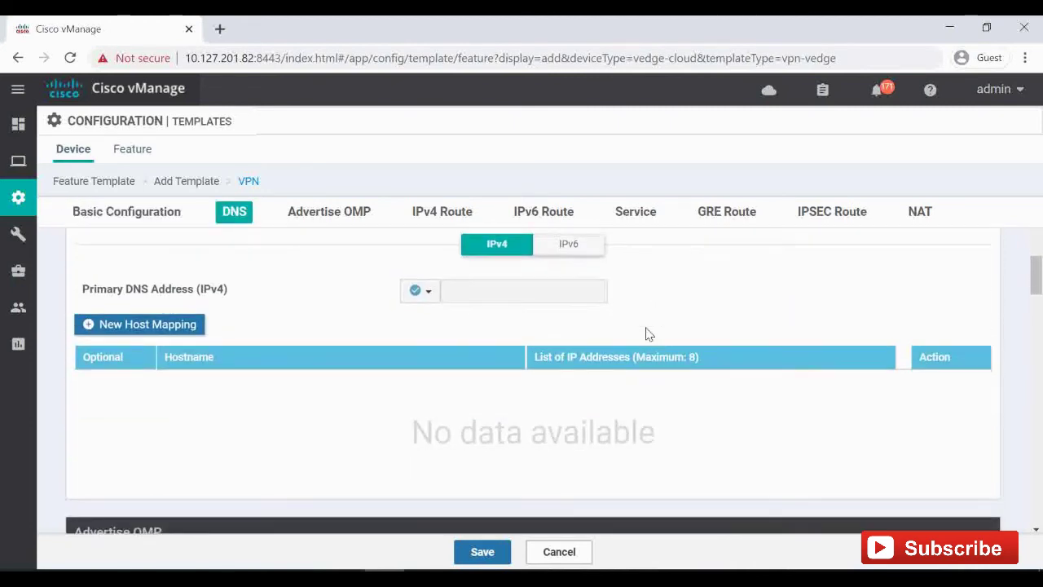
{"action": "scroll", "coordinate": [648, 334], "scroll_direction": "down", "scroll_amount": 1}
{"action": "scroll", "coordinate": [649, 334], "scroll_direction": "down", "scroll_amount": 1}
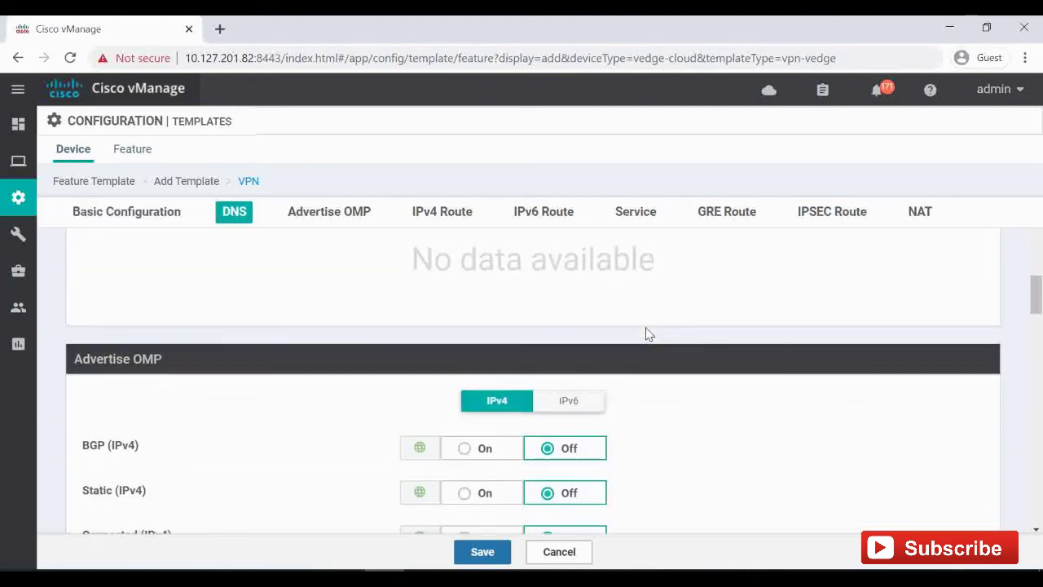
{"action": "scroll", "coordinate": [649, 334], "scroll_direction": "up", "scroll_amount": 6}
{"action": "scroll", "coordinate": [648, 334], "scroll_direction": "down", "scroll_amount": 3}
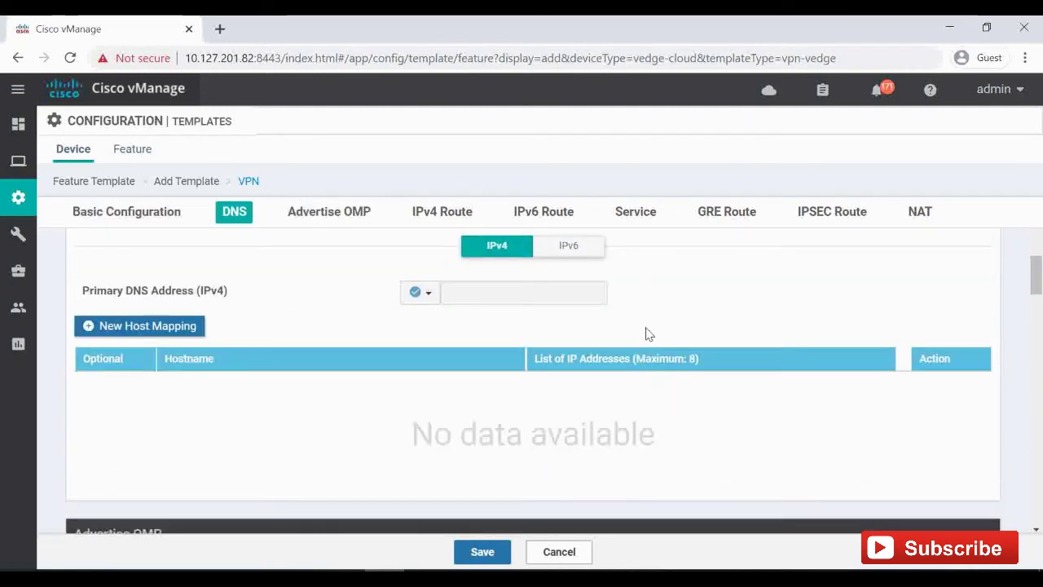
{"action": "scroll", "coordinate": [648, 334], "scroll_direction": "down", "scroll_amount": 3}
{"action": "scroll", "coordinate": [649, 334], "scroll_direction": "down", "scroll_amount": 1}
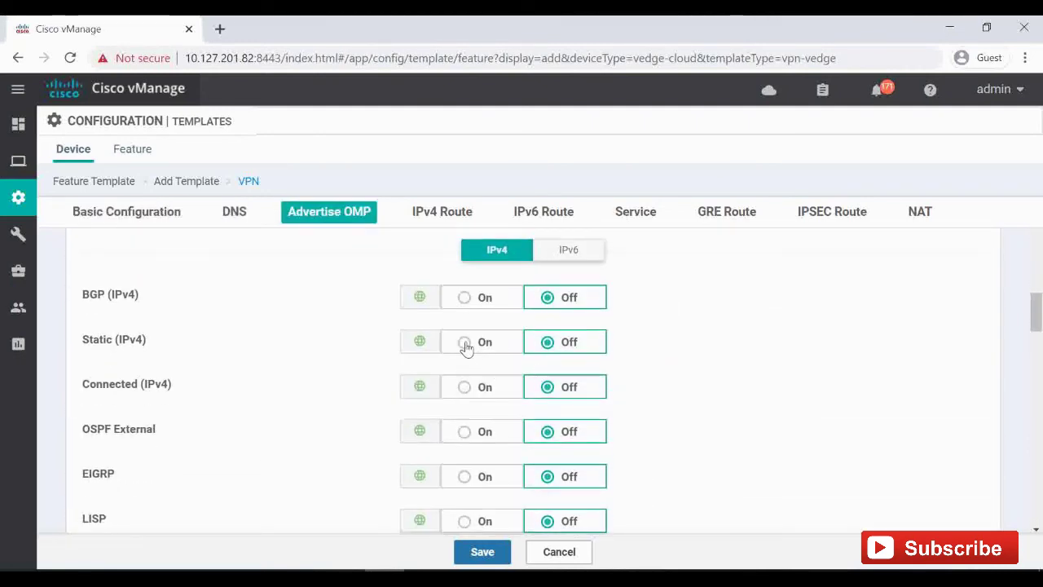
{"action": "left_click", "coordinate": [465, 346]}
{"action": "left_click", "coordinate": [465, 390]}
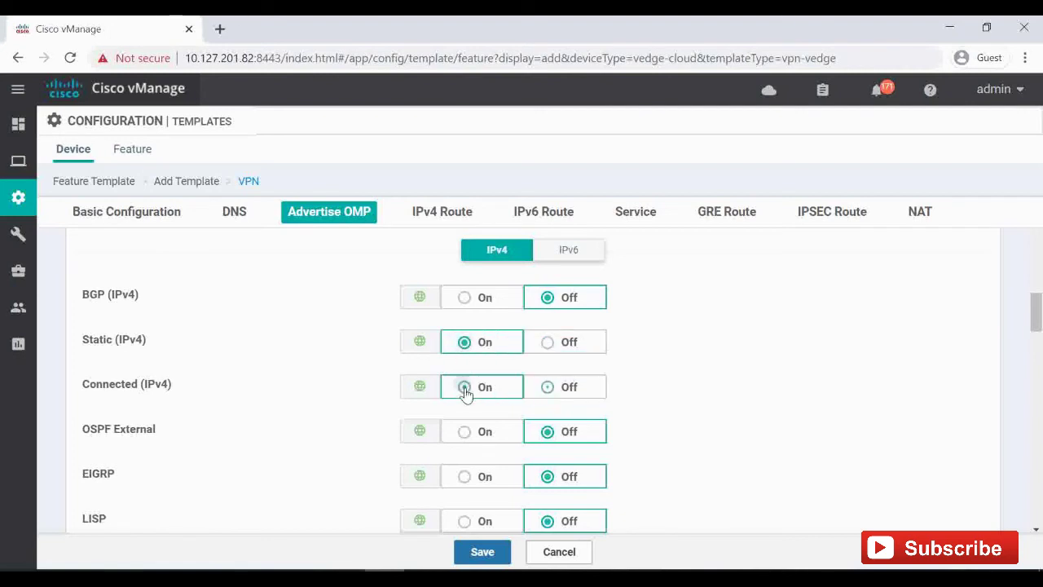
{"action": "left_click", "coordinate": [464, 432]}
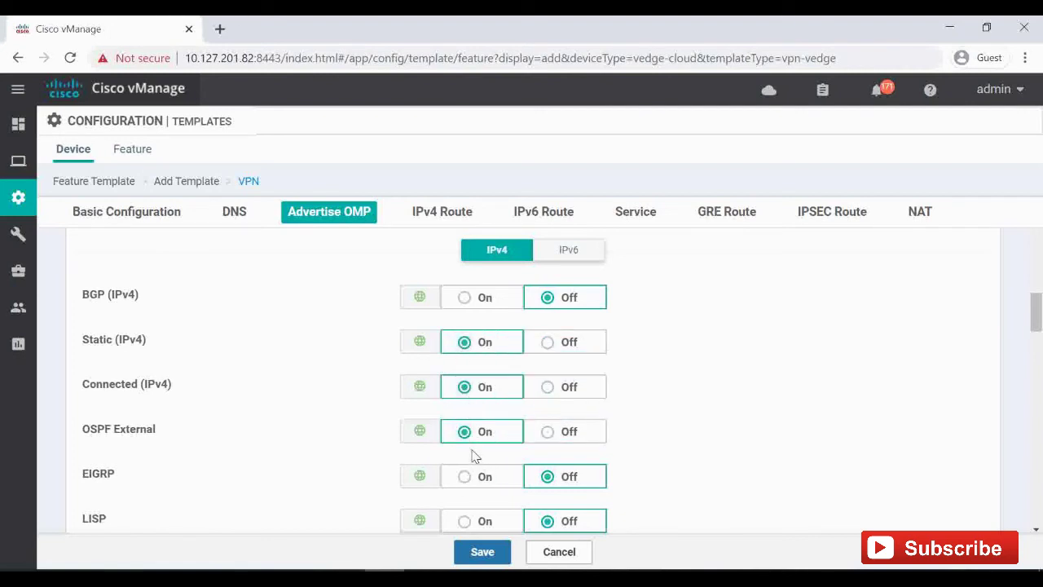
- Start a new IPv4 route in the VPN template with prefix 0.0.0.0/0
{"action": "scroll", "coordinate": [482, 457], "scroll_direction": "down", "scroll_amount": 4}
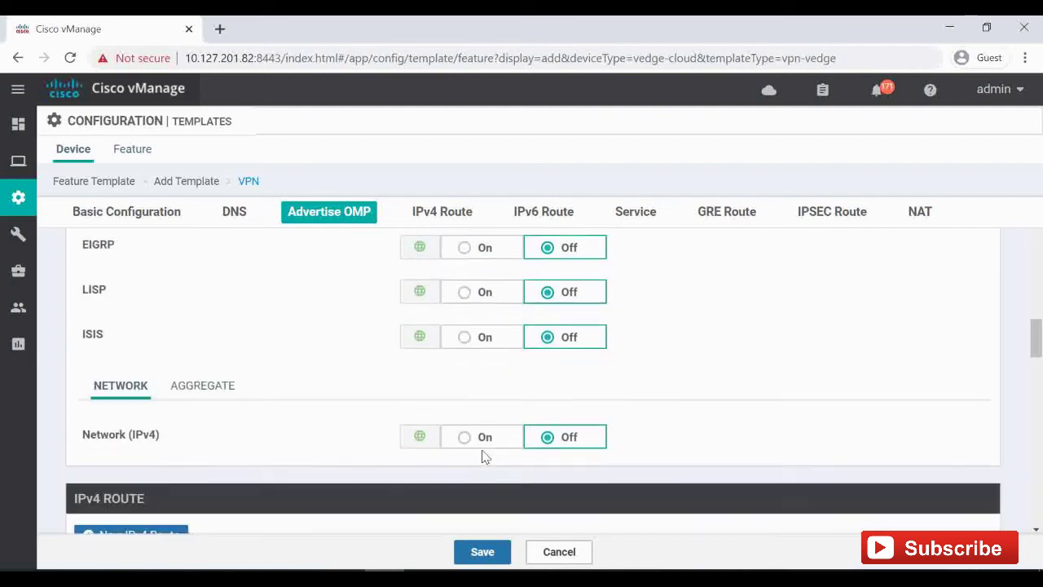
{"action": "scroll", "coordinate": [482, 456], "scroll_direction": "down", "scroll_amount": 1}
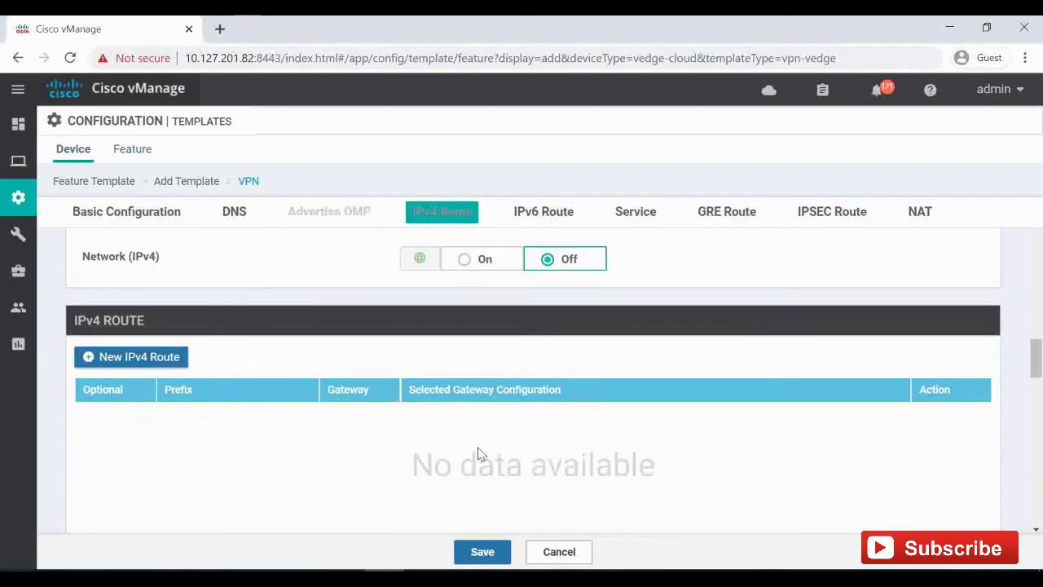
{"action": "left_click", "coordinate": [140, 359]}
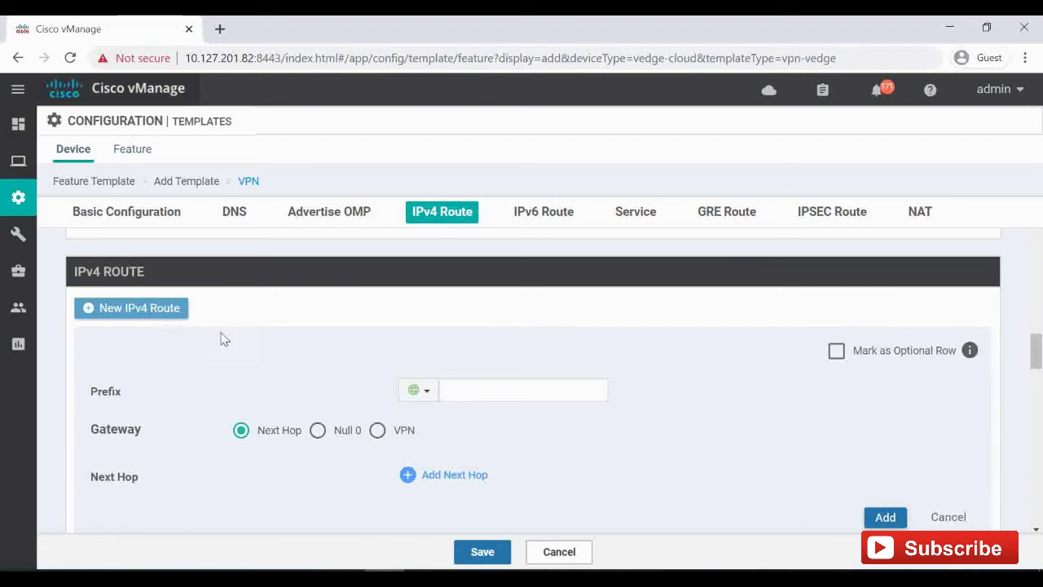
{"action": "left_click", "coordinate": [477, 389]}
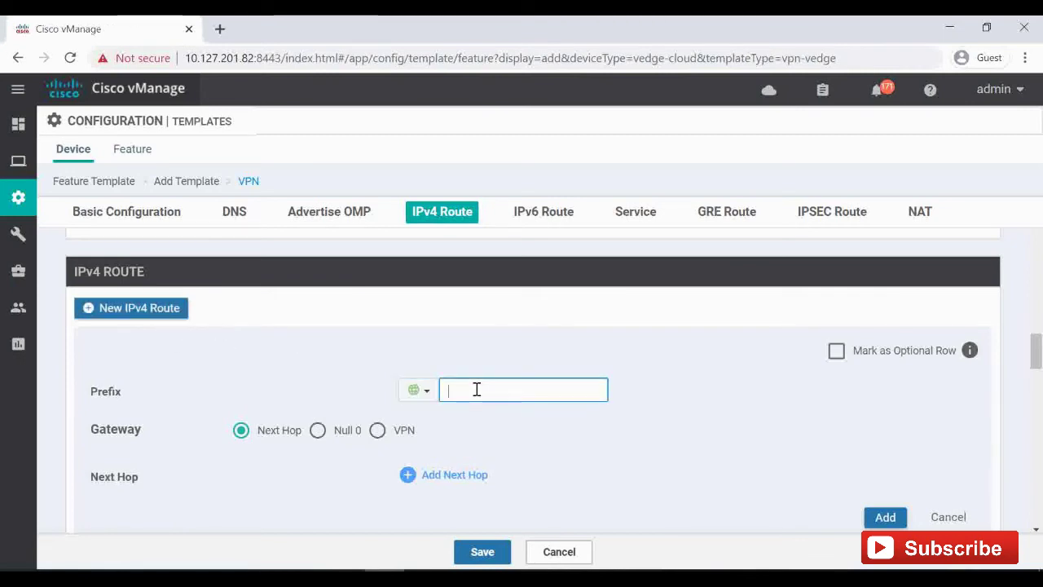
{"action": "type", "text": "0.0.0.0/0"}
- Set the route's gateway to Null 0 with Enable Null0 set globally to On, and add the route to the template
{"action": "left_click", "coordinate": [317, 429]}
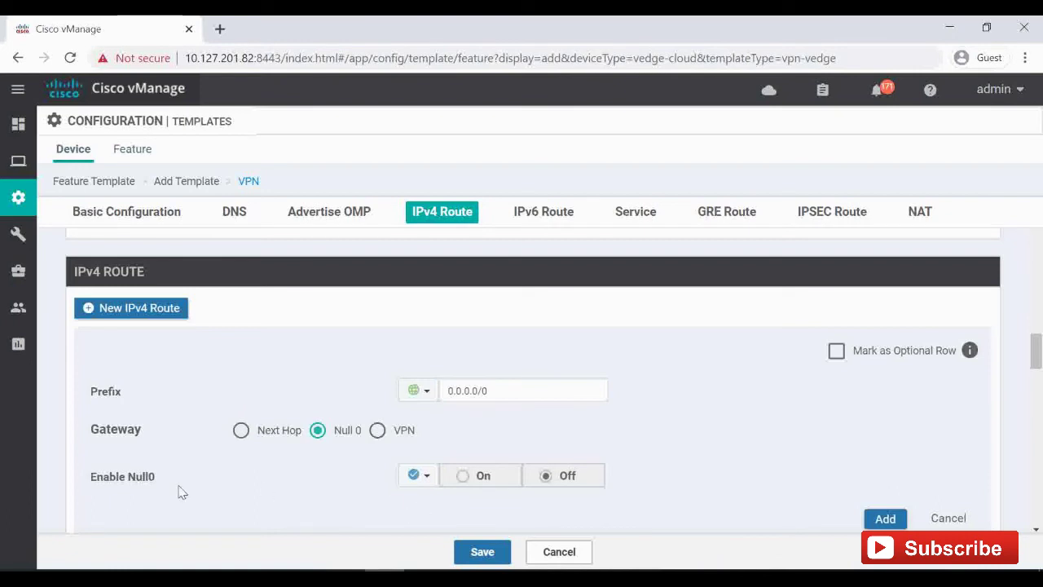
{"action": "left_click", "coordinate": [417, 476]}
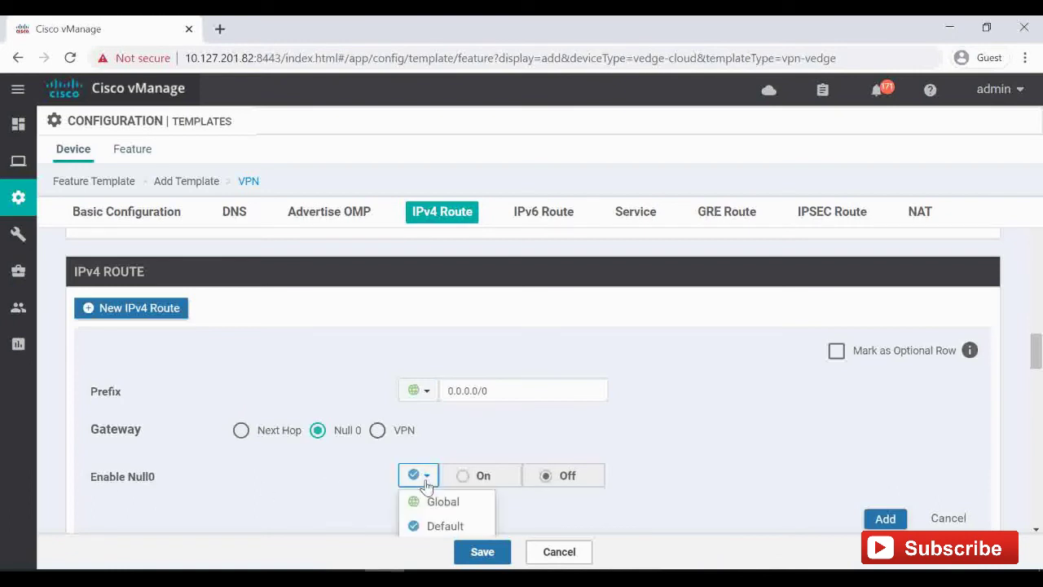
{"action": "left_click", "coordinate": [433, 501]}
{"action": "left_click", "coordinate": [463, 481]}
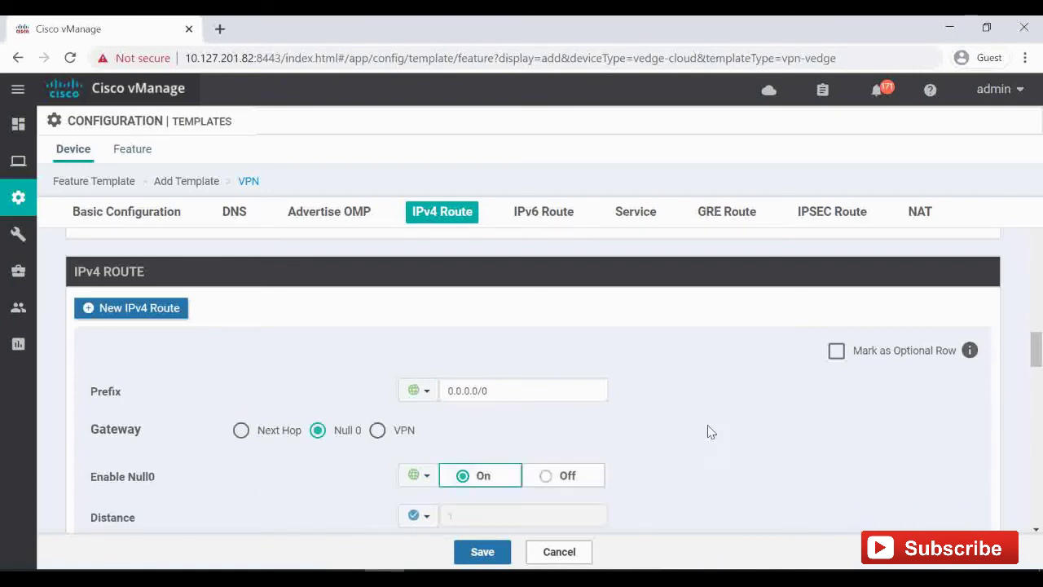
{"action": "scroll", "coordinate": [708, 431], "scroll_direction": "down", "scroll_amount": 1}
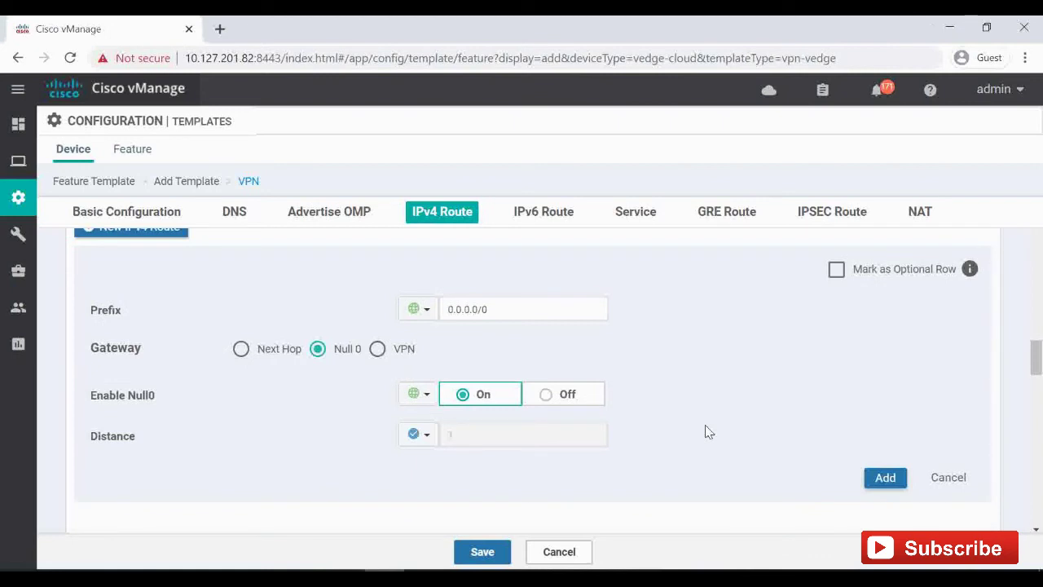
{"action": "left_click", "coordinate": [885, 479]}
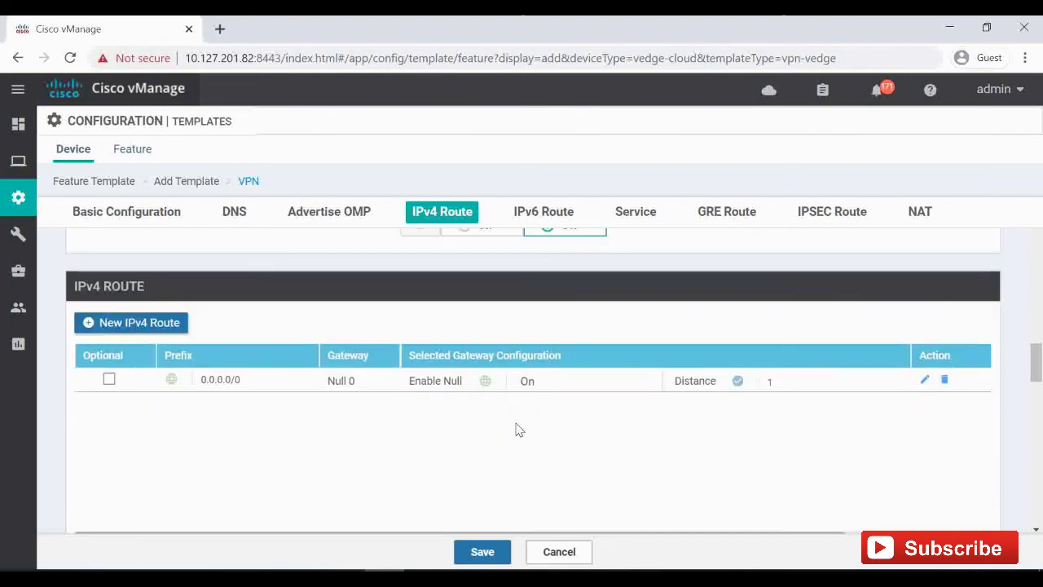
- Look through the VPN template's remaining sections, from IPv6 Route to NAT, and return to its basic configuration
{"action": "scroll", "coordinate": [519, 430], "scroll_direction": "down", "scroll_amount": 4}
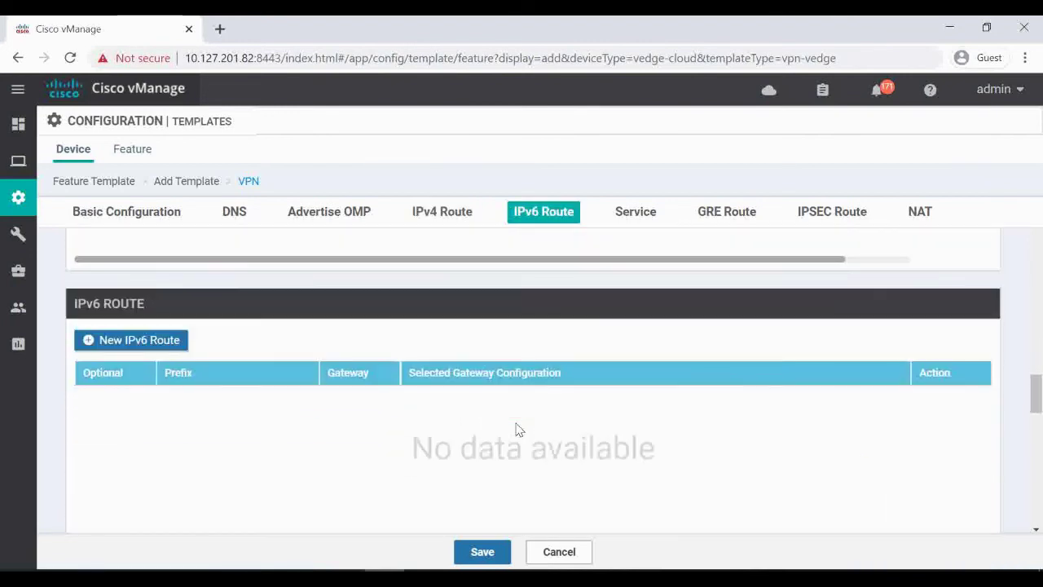
{"action": "scroll", "coordinate": [519, 430], "scroll_direction": "up", "scroll_amount": 4}
{"action": "scroll", "coordinate": [519, 429], "scroll_direction": "down", "scroll_amount": 3}
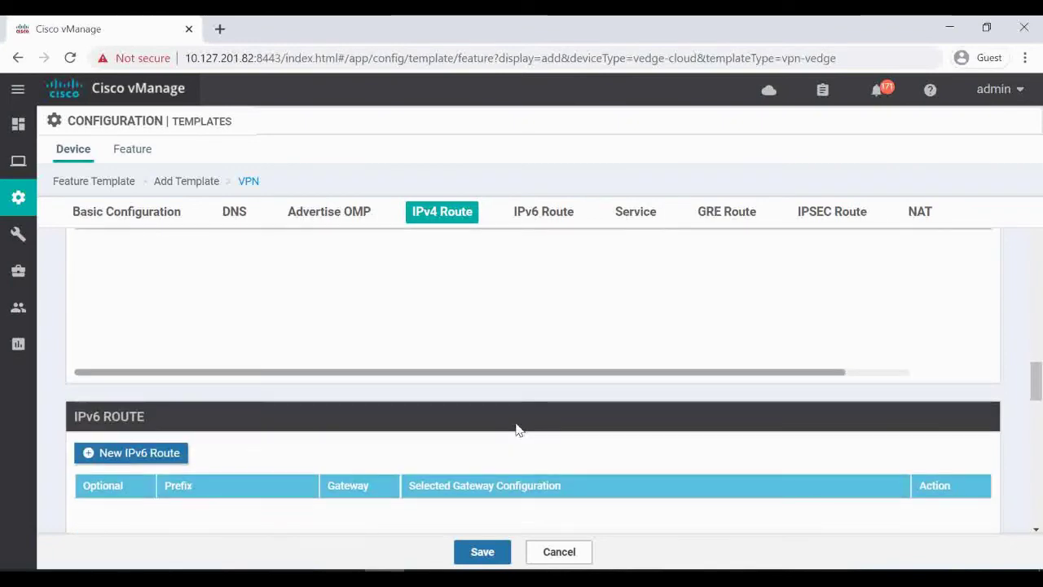
{"action": "scroll", "coordinate": [519, 430], "scroll_direction": "down", "scroll_amount": 9}
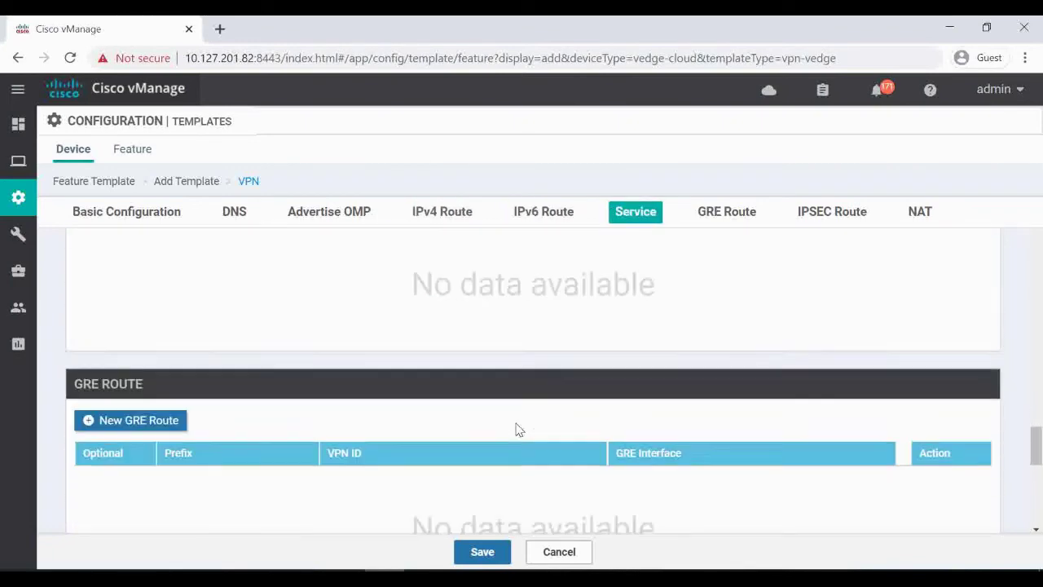
{"action": "scroll", "coordinate": [519, 429], "scroll_direction": "down", "scroll_amount": 9}
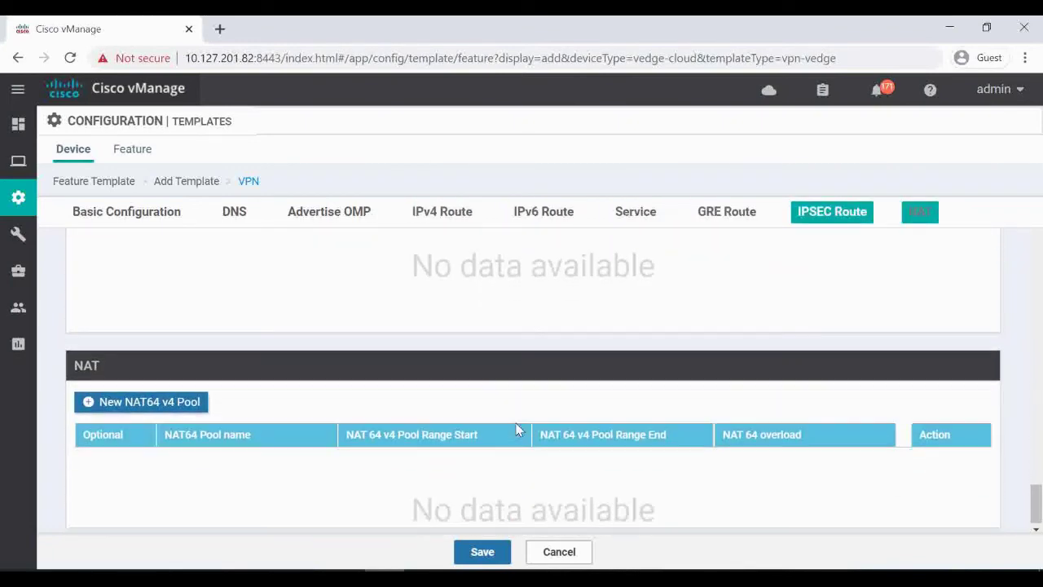
{"action": "scroll", "coordinate": [516, 430], "scroll_direction": "up", "scroll_amount": 15}
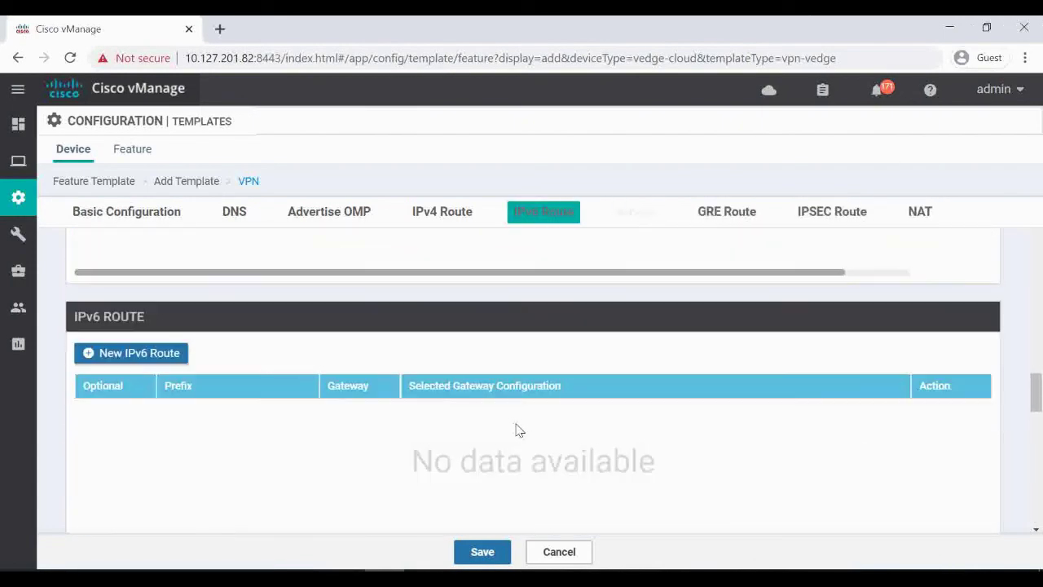
{"action": "scroll", "coordinate": [516, 429], "scroll_direction": "up", "scroll_amount": 15}
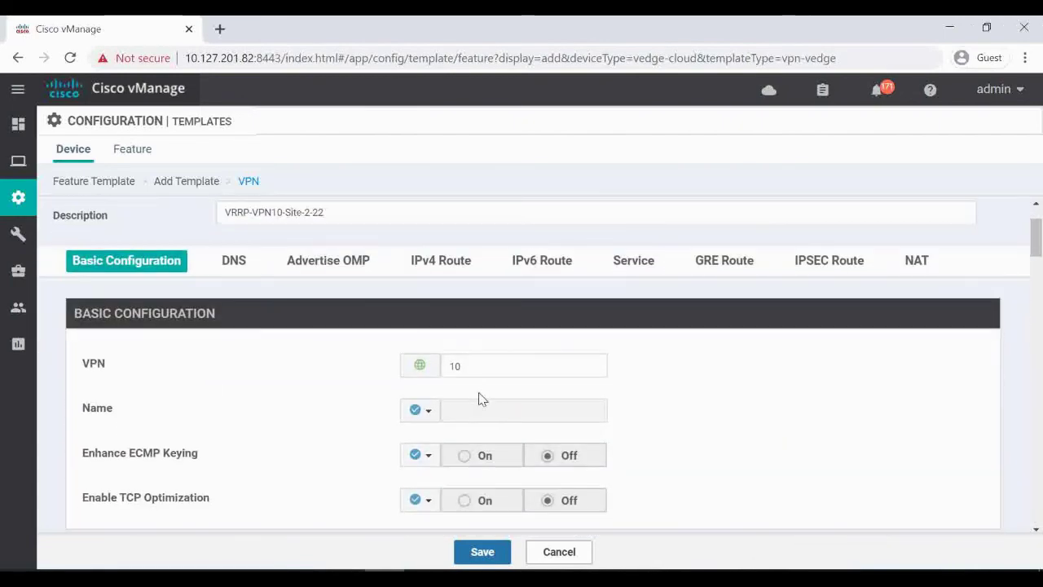
- Turn on OMP advertisement of BGP (IPv4) routes in the VPN template
{"action": "scroll", "coordinate": [480, 399], "scroll_direction": "down", "scroll_amount": 5}
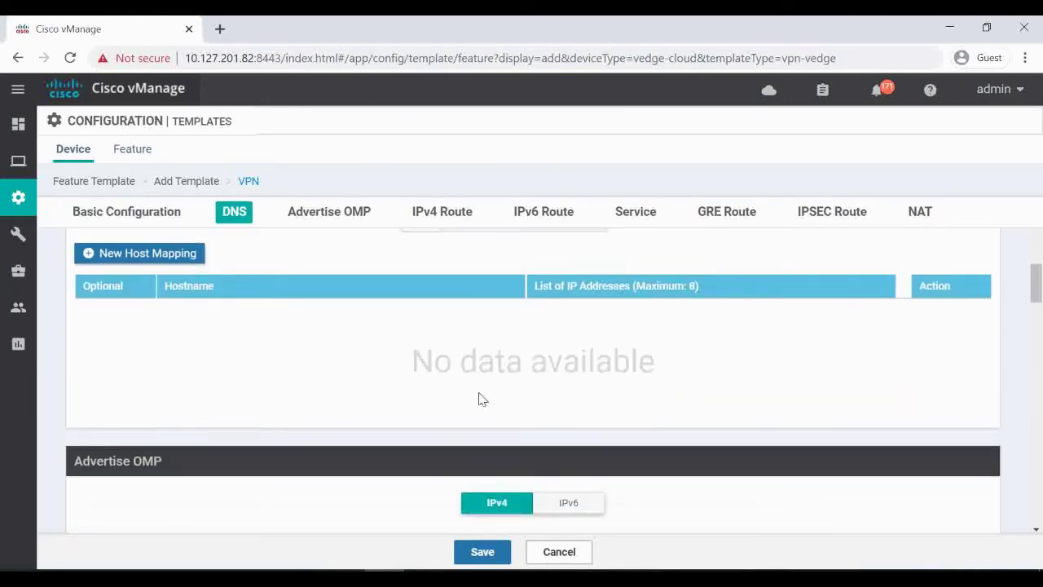
{"action": "scroll", "coordinate": [481, 398], "scroll_direction": "down", "scroll_amount": 3}
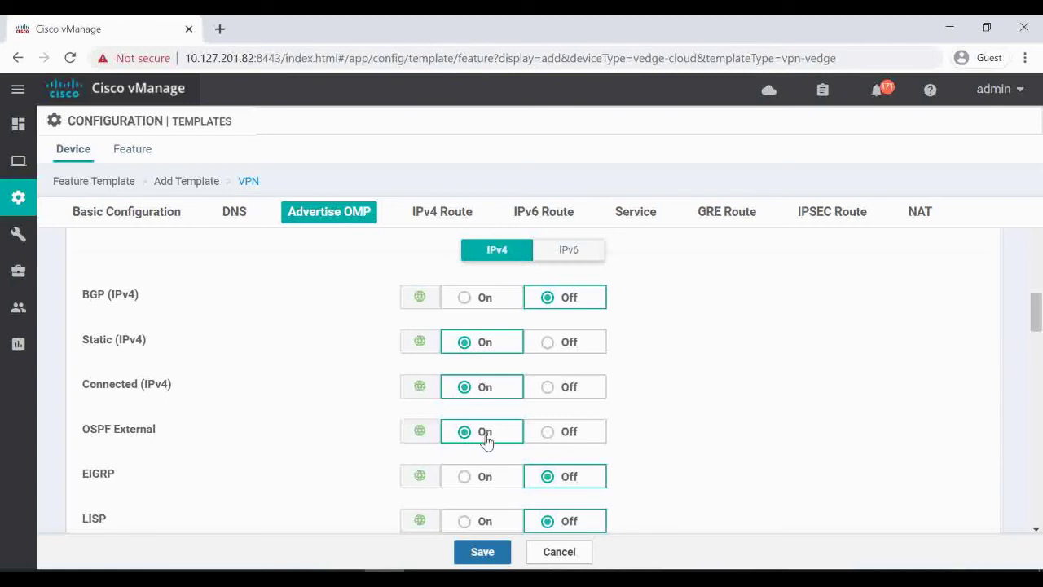
{"action": "scroll", "coordinate": [487, 440], "scroll_direction": "down", "scroll_amount": 1}
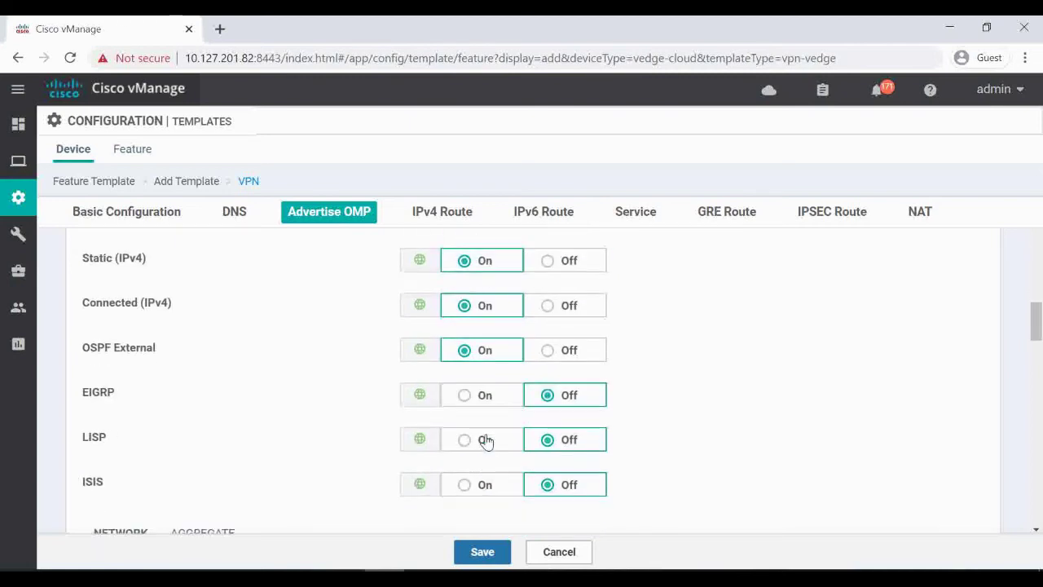
{"action": "scroll", "coordinate": [486, 441], "scroll_direction": "up", "scroll_amount": 1}
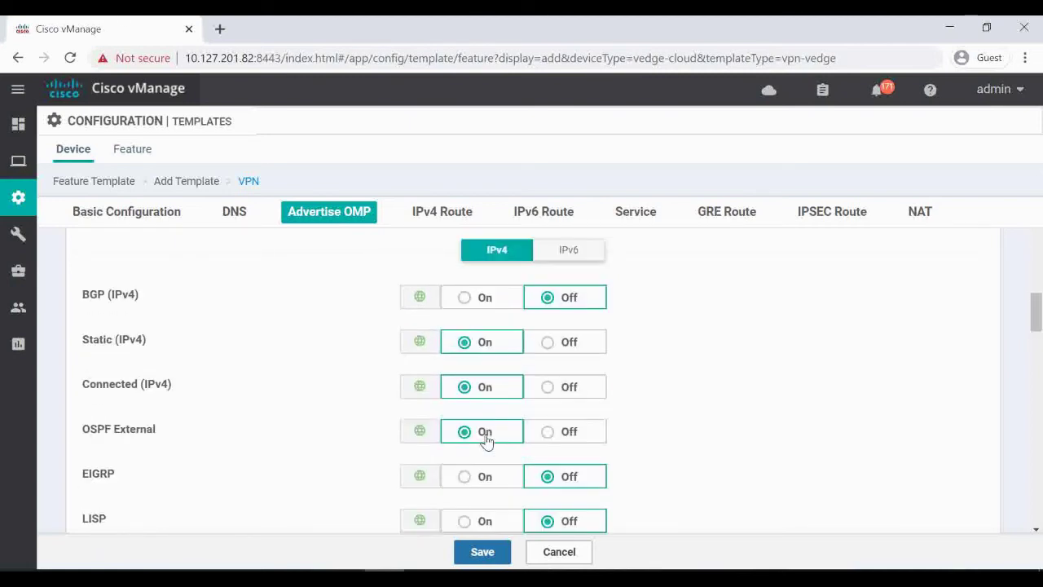
{"action": "left_click", "coordinate": [465, 300]}
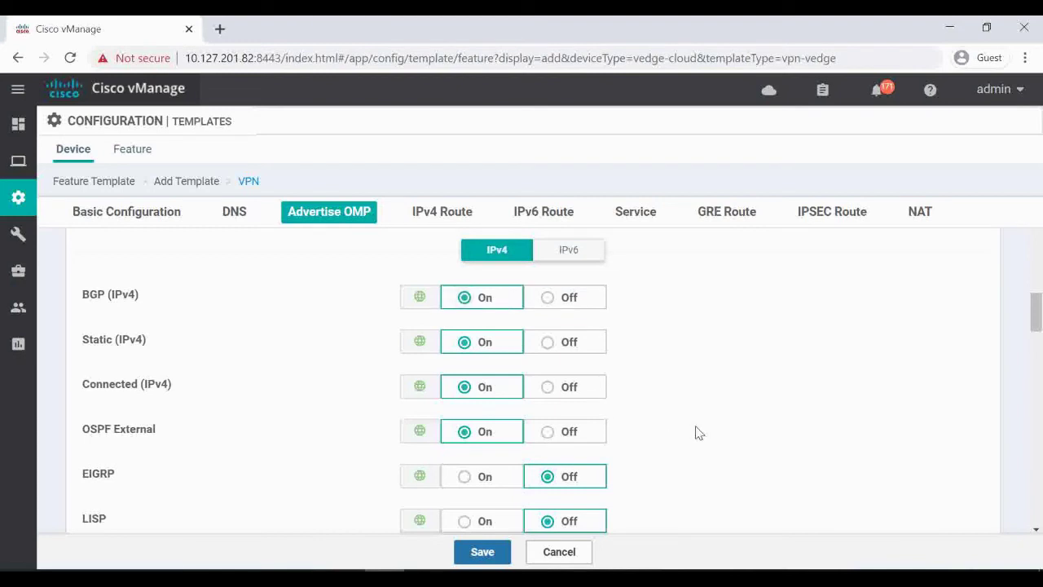
- Check the remaining OMP settings and the IPv4 route entry, and save the new VPN feature template
{"action": "scroll", "coordinate": [694, 437], "scroll_direction": "down", "scroll_amount": 1}
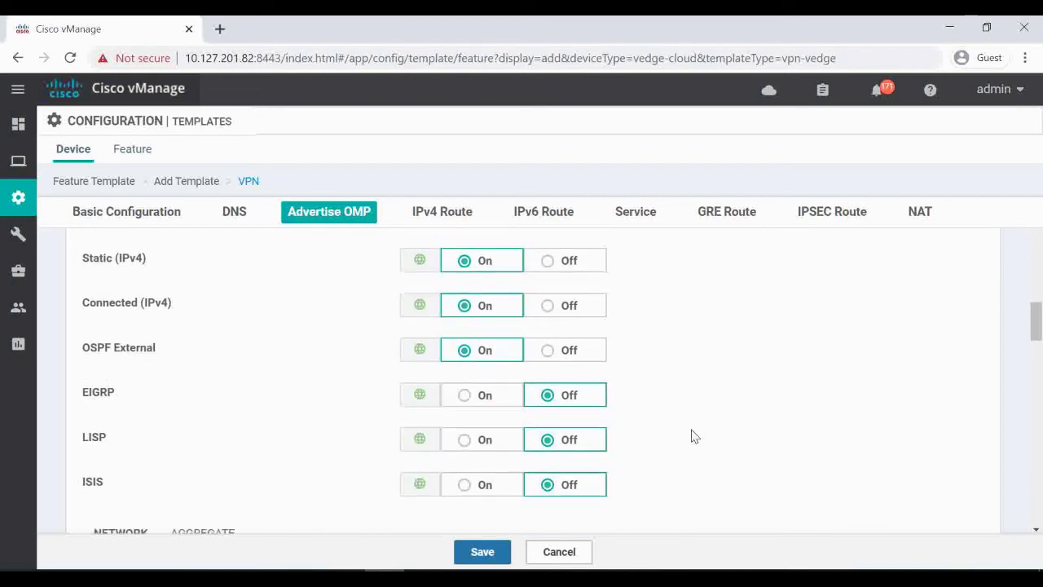
{"action": "scroll", "coordinate": [695, 437], "scroll_direction": "down", "scroll_amount": 5}
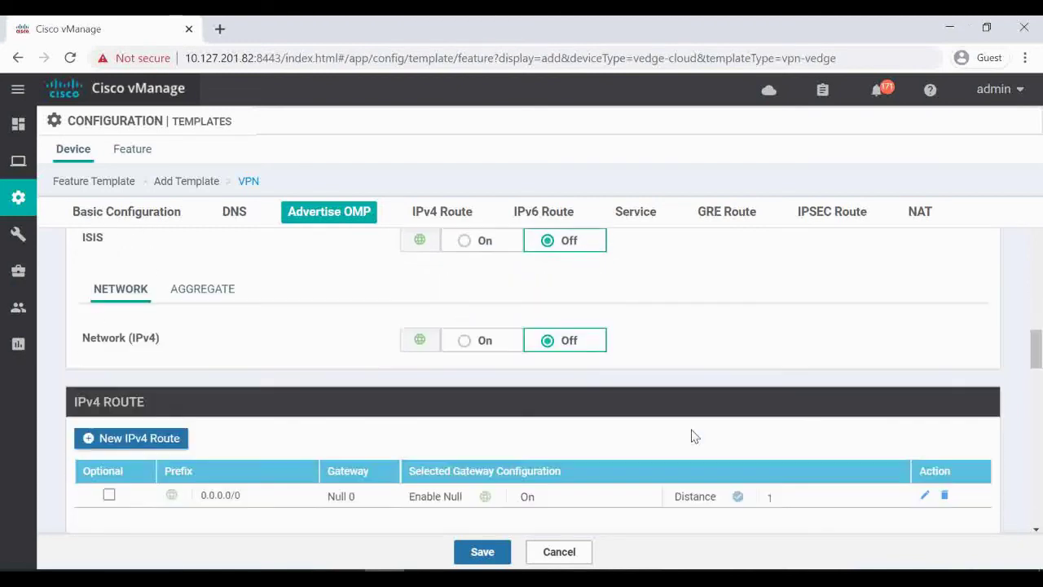
{"action": "scroll", "coordinate": [691, 436], "scroll_direction": "down", "scroll_amount": 2}
{"action": "scroll", "coordinate": [687, 437], "scroll_direction": "up", "scroll_amount": 1}
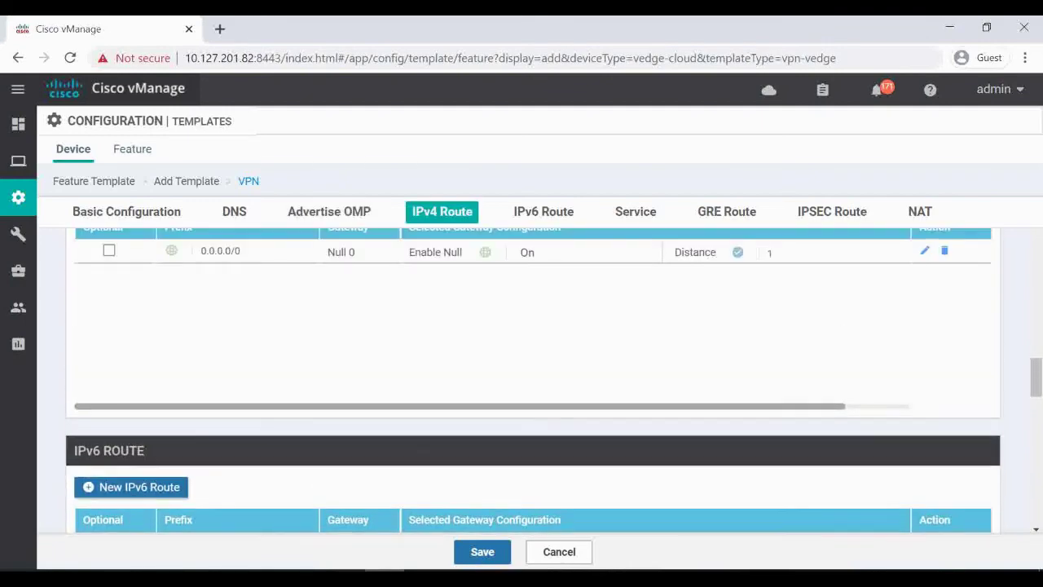
{"action": "left_click", "coordinate": [482, 552]}
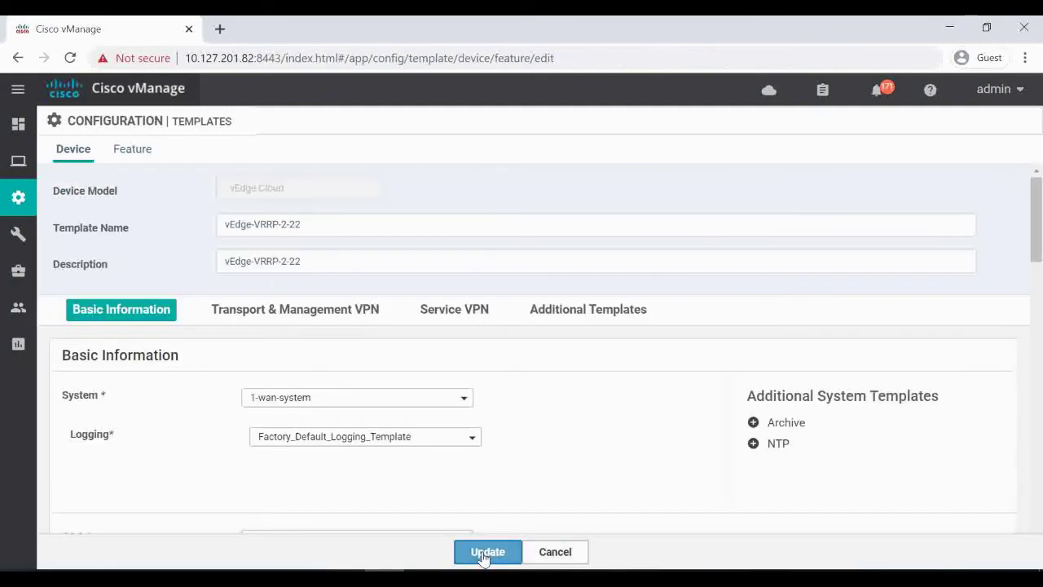
- Examine which VPN and VPN Interface templates are assigned in the device template's Service VPN section
{"action": "scroll", "coordinate": [551, 453], "scroll_direction": "down", "scroll_amount": 4}
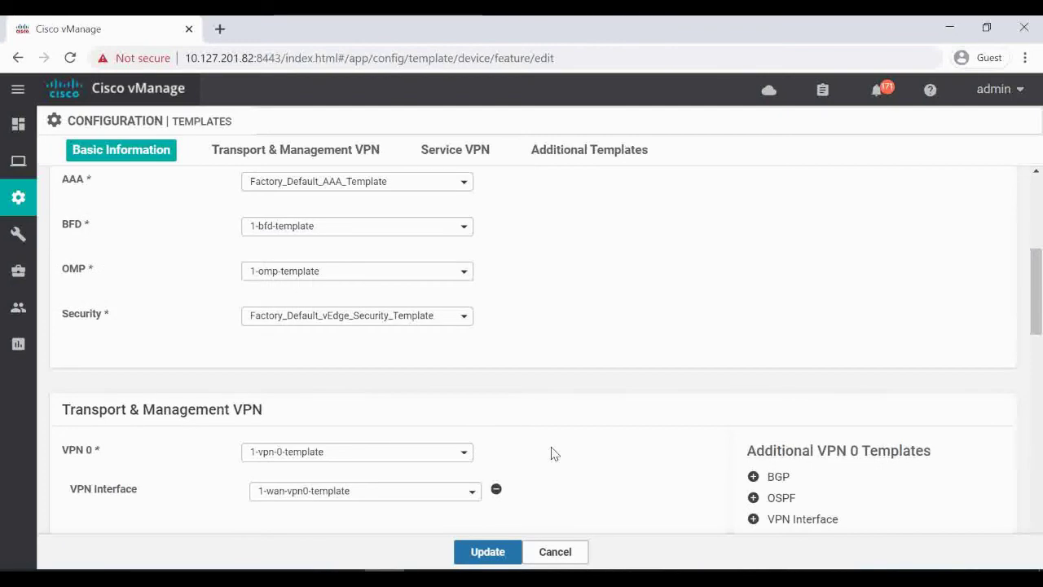
{"action": "scroll", "coordinate": [552, 454], "scroll_direction": "down", "scroll_amount": 2}
{"action": "scroll", "coordinate": [552, 454], "scroll_direction": "down", "scroll_amount": 2}
{"action": "scroll", "coordinate": [552, 454], "scroll_direction": "up", "scroll_amount": 2}
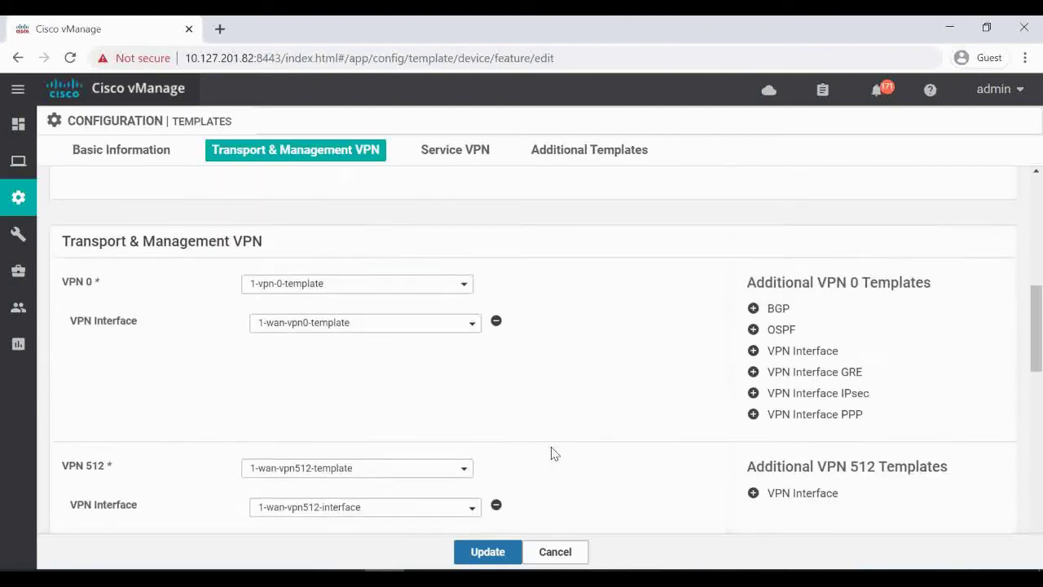
{"action": "scroll", "coordinate": [552, 454], "scroll_direction": "down", "scroll_amount": 2}
{"action": "scroll", "coordinate": [552, 454], "scroll_direction": "up", "scroll_amount": 2}
{"action": "scroll", "coordinate": [552, 454], "scroll_direction": "down", "scroll_amount": 2}
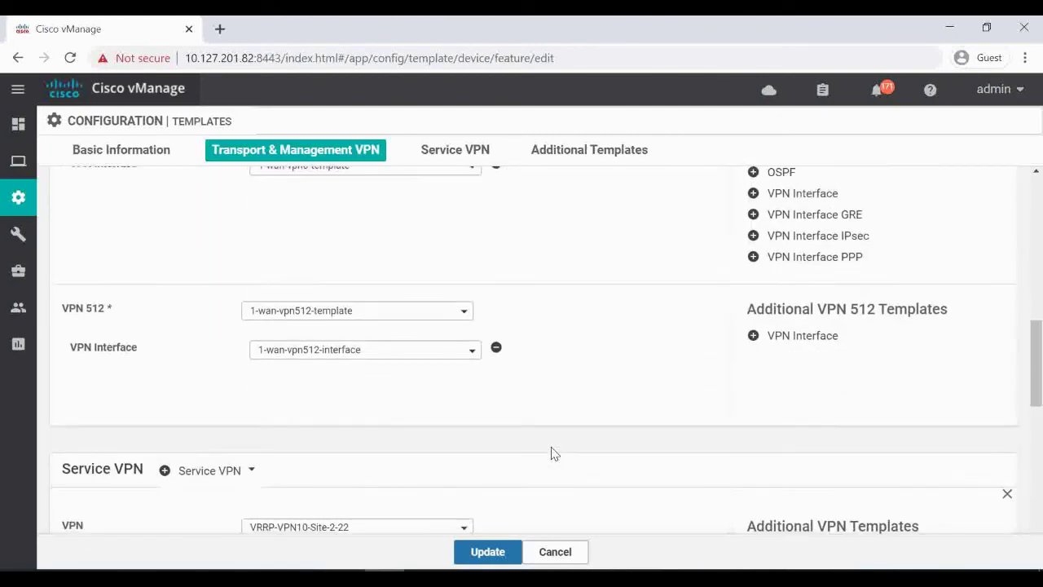
{"action": "scroll", "coordinate": [551, 454], "scroll_direction": "up", "scroll_amount": 1}
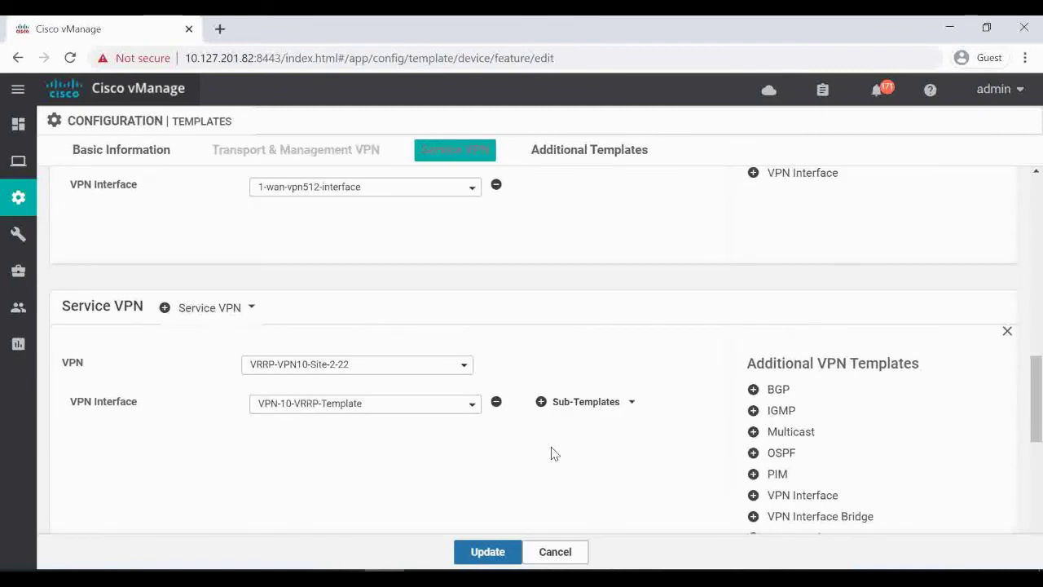
{"action": "scroll", "coordinate": [551, 454], "scroll_direction": "down", "scroll_amount": 3}
{"action": "left_click", "coordinate": [166, 309]}
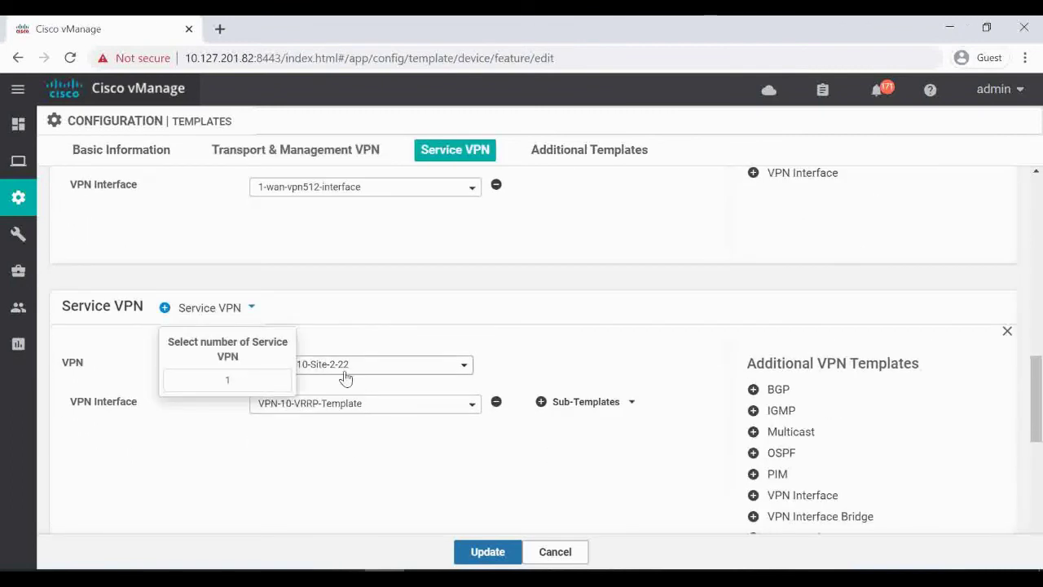
{"action": "left_click", "coordinate": [220, 489]}
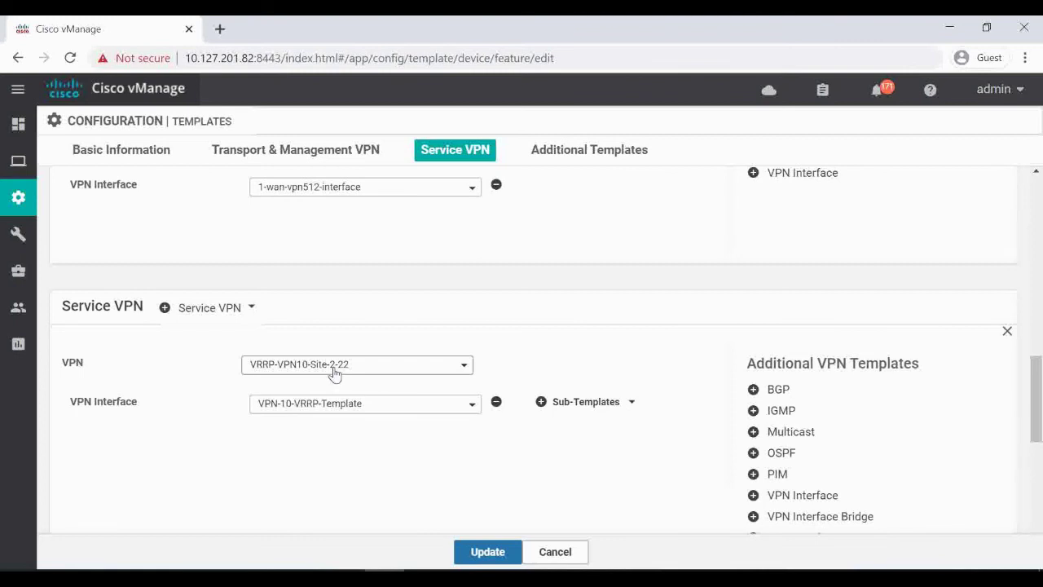
- Update the device template, proceed to the configuration preview, and review the Config Diff of vEdge-2 around VPN 10
{"action": "left_click", "coordinate": [488, 554]}
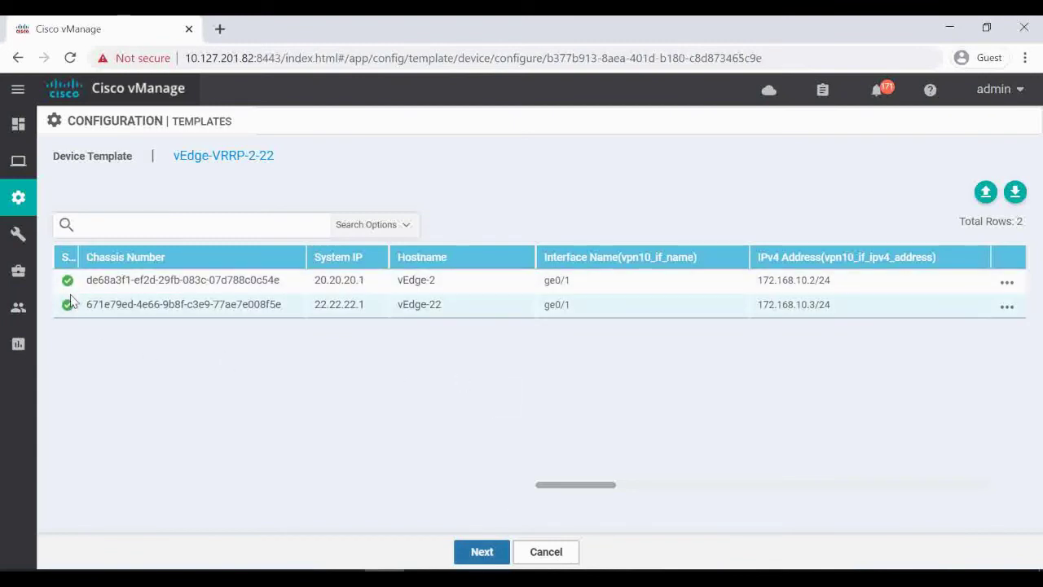
{"action": "left_click", "coordinate": [482, 552]}
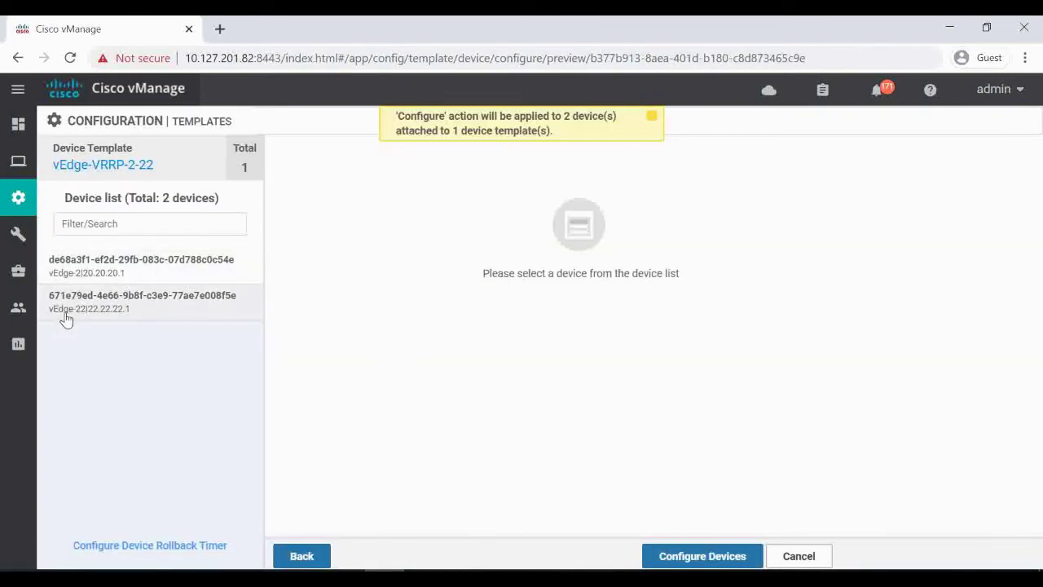
{"action": "left_click", "coordinate": [135, 275]}
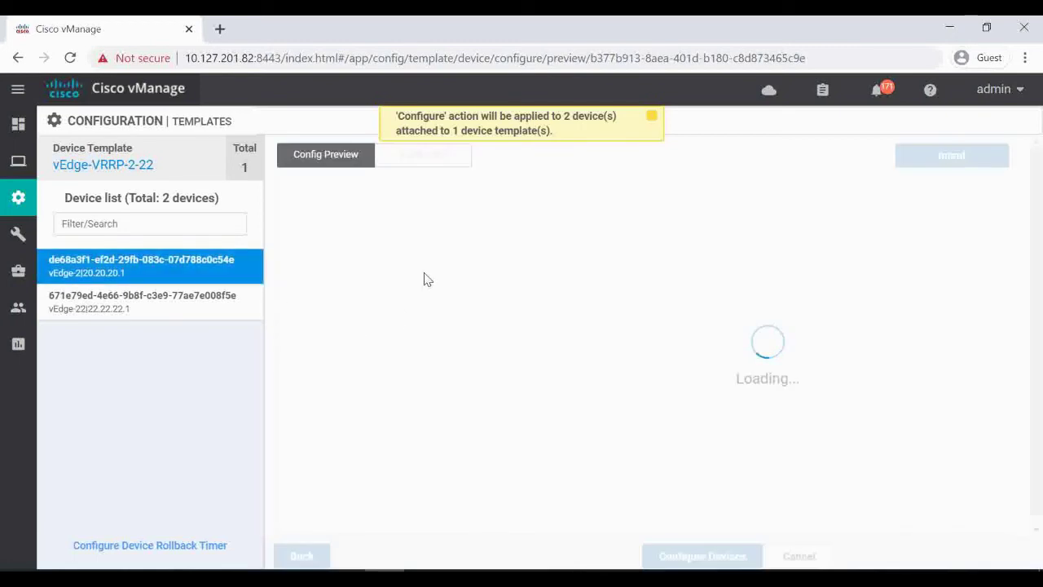
{"action": "left_click", "coordinate": [429, 161]}
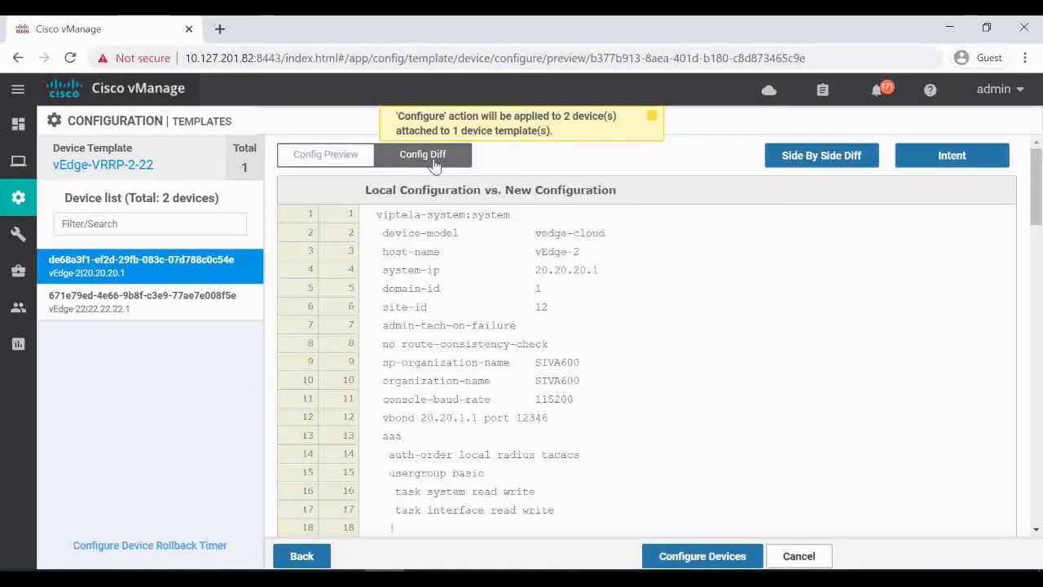
{"action": "scroll", "coordinate": [552, 370], "scroll_direction": "down", "scroll_amount": 1}
{"action": "scroll", "coordinate": [553, 370], "scroll_direction": "down", "scroll_amount": 15}
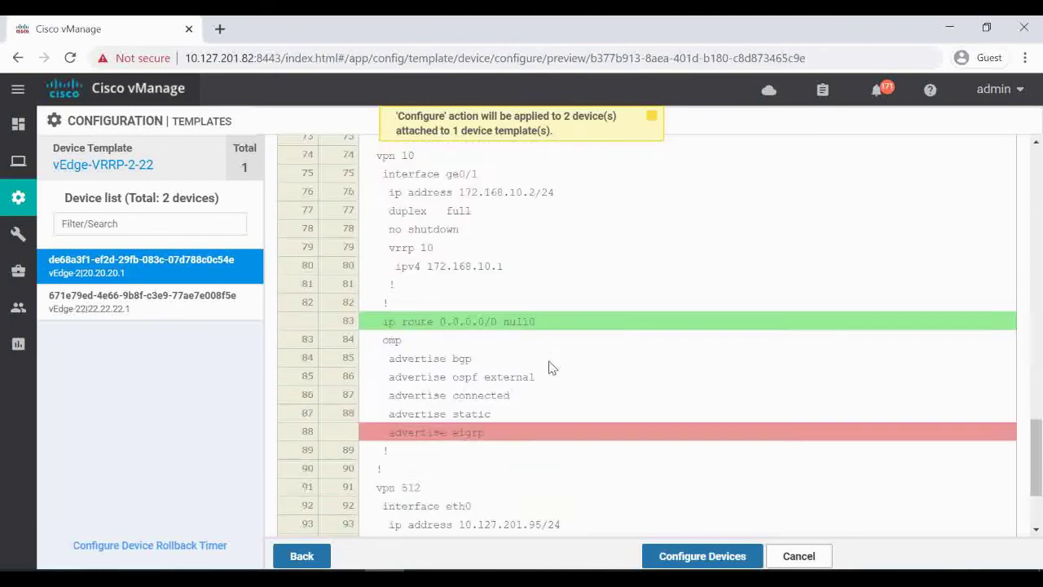
- Check the null route in the configuration diffs of vEdge-2 and vEdge-22, and deploy the configuration to both devices
{"action": "scroll", "coordinate": [460, 251], "scroll_direction": "up", "scroll_amount": 5}
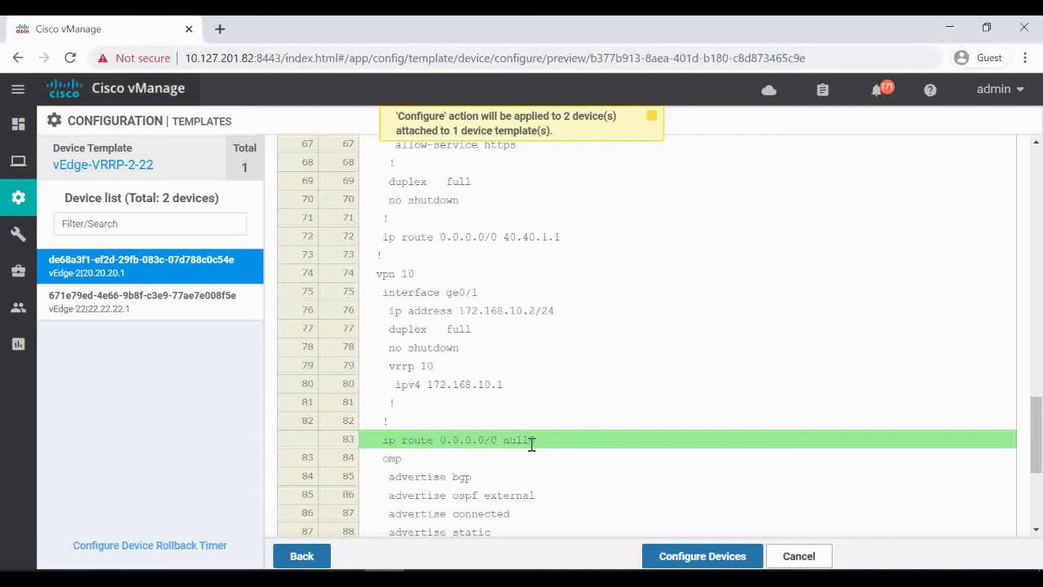
{"action": "left_click", "coordinate": [140, 303]}
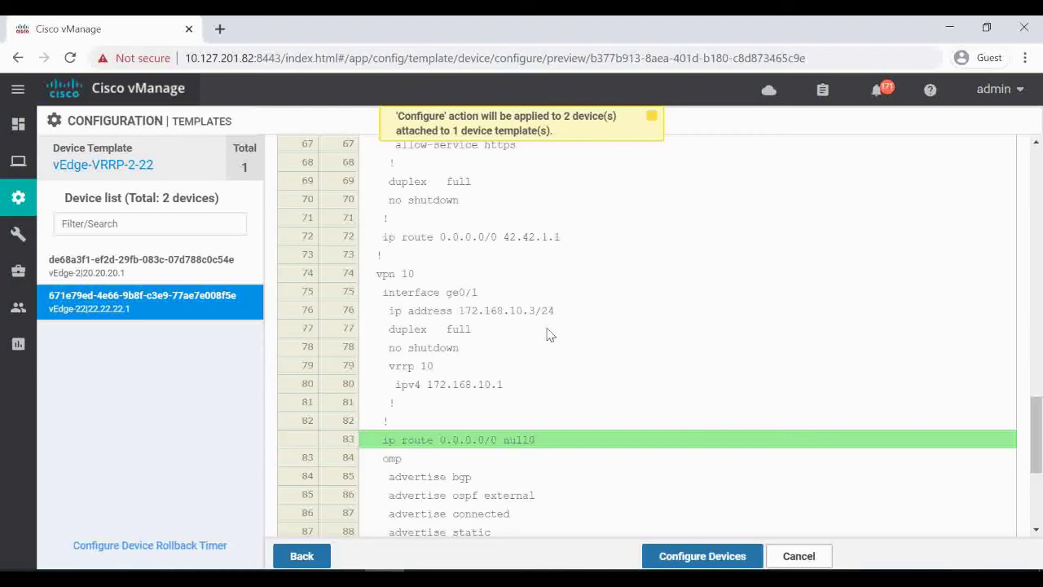
{"action": "left_click", "coordinate": [703, 556]}
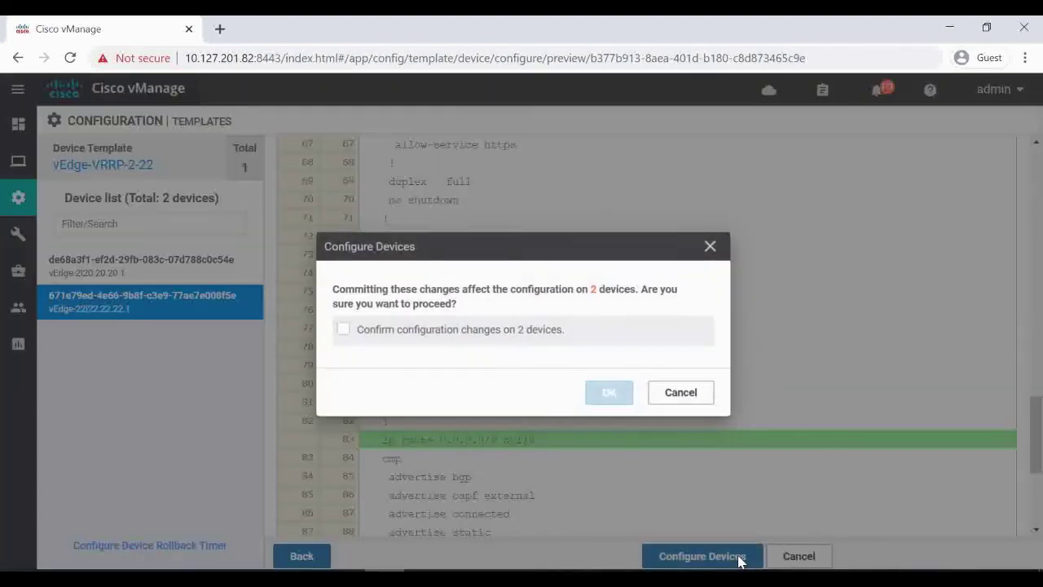
{"action": "left_click", "coordinate": [339, 327]}
{"action": "left_click", "coordinate": [603, 393]}
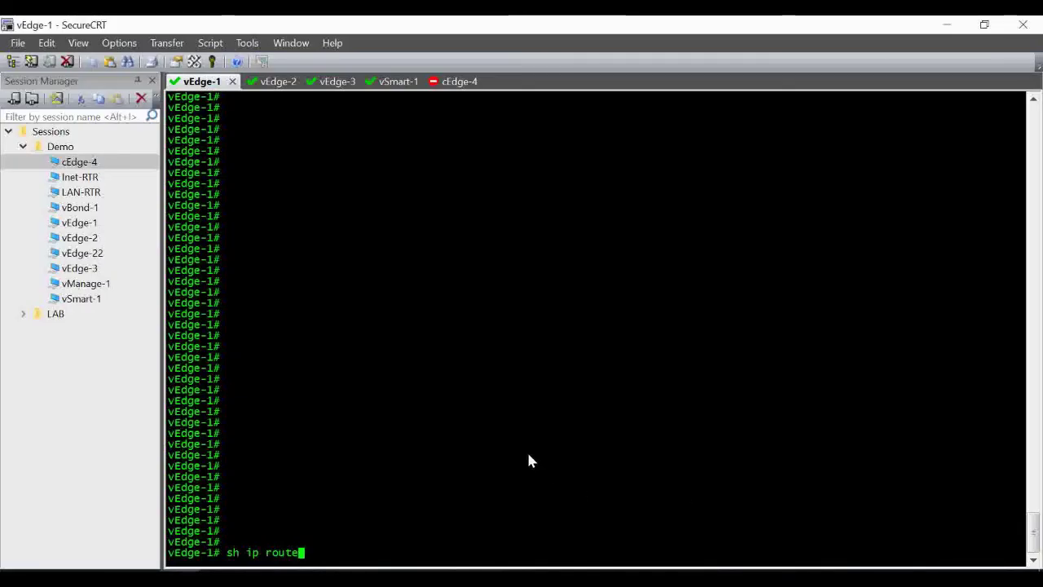
- Switch to SecureCRT, run "sh ip route" on vEdge-1 and highlight the VPN 10 default routes learned through OMP
{"action": "key", "text": "Return"}
{"action": "key", "text": "Return"}
{"action": "key", "text": "Return"}
{"action": "key", "text": "Return"}
{"action": "key", "text": "Return"}
{"action": "key", "text": "Return"}
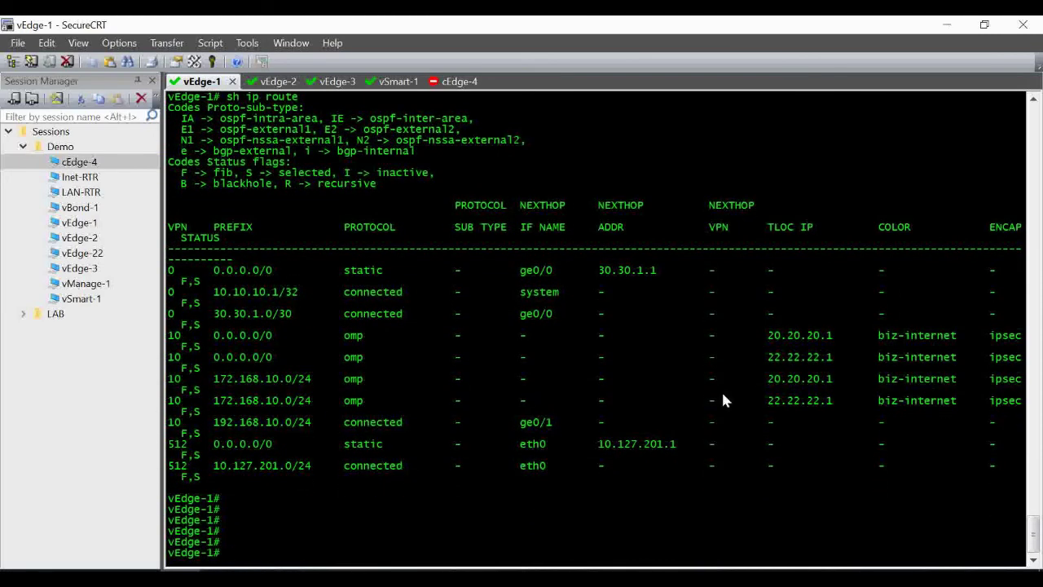
{"action": "left_click_drag", "start_coordinate": [833, 358], "coordinate": [169, 342]}
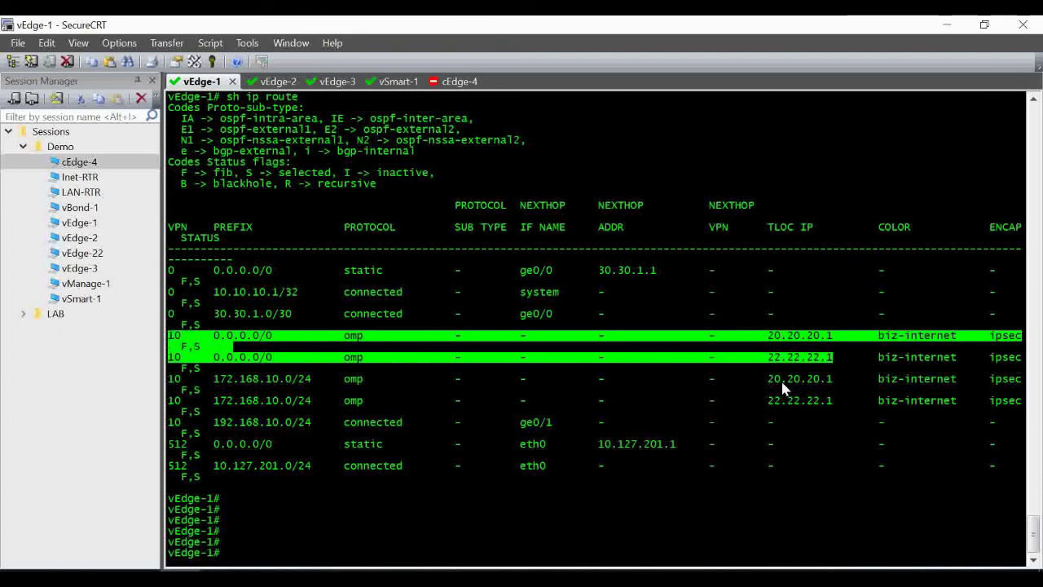
- Ping 160.10.10.1 in VPN 10 from vEdge-1 and stop the ping after several replies
{"action": "left_click", "coordinate": [487, 503]}
{"action": "type", "text": "ping 160.10.10.1 vpn 10"}
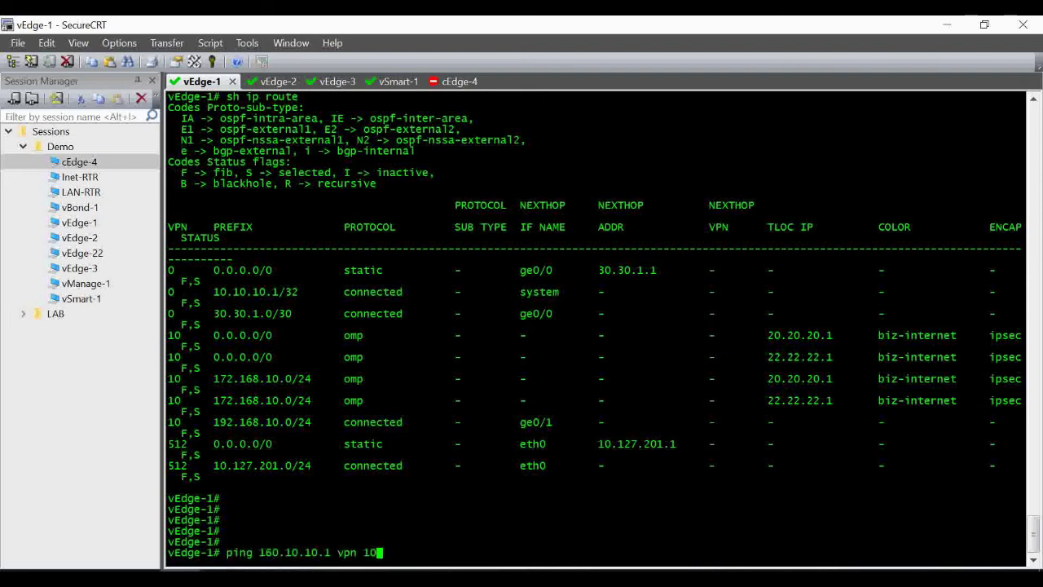
{"action": "key", "text": "Return"}
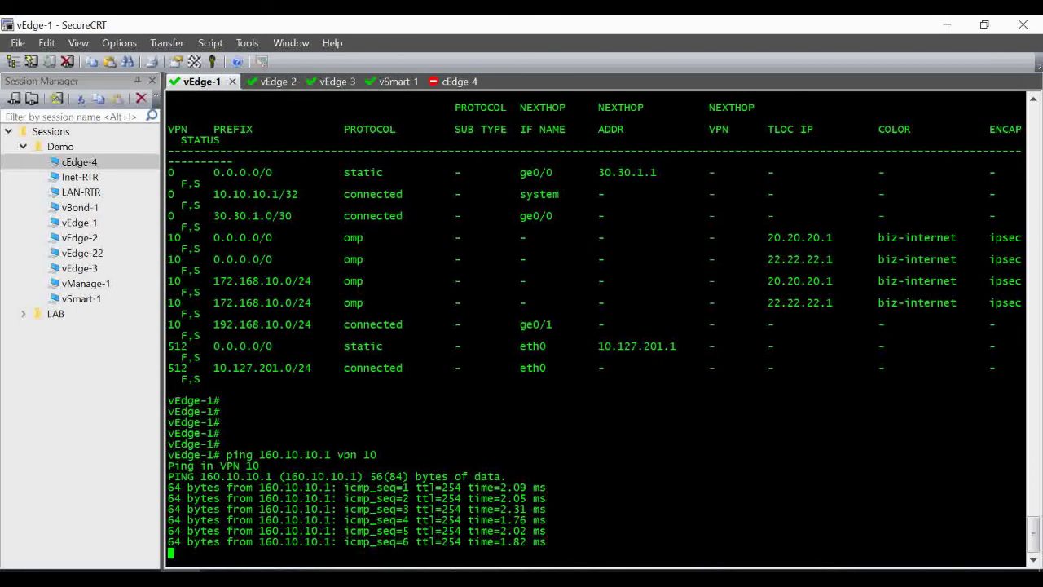
{"action": "key", "text": "ctrl+c"}
{"action": "key", "text": "Return"}
{"action": "key", "text": "Return"}
{"action": "key", "text": "Return"}
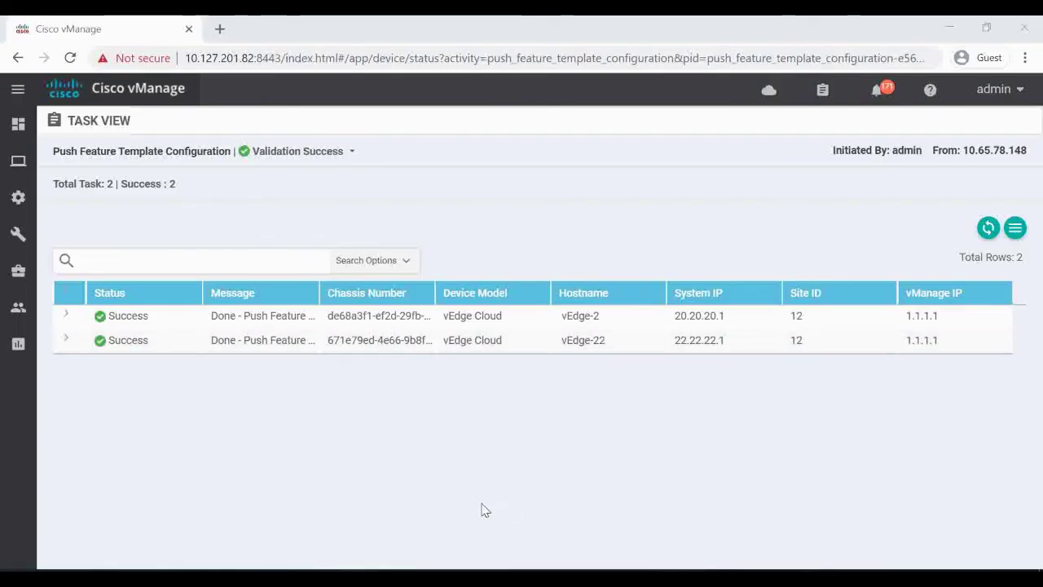
- Switch to vManage and examine vEdge-1's WAN tunnel states in network monitoring
{"action": "mouse_move", "coordinate": [18, 163]}
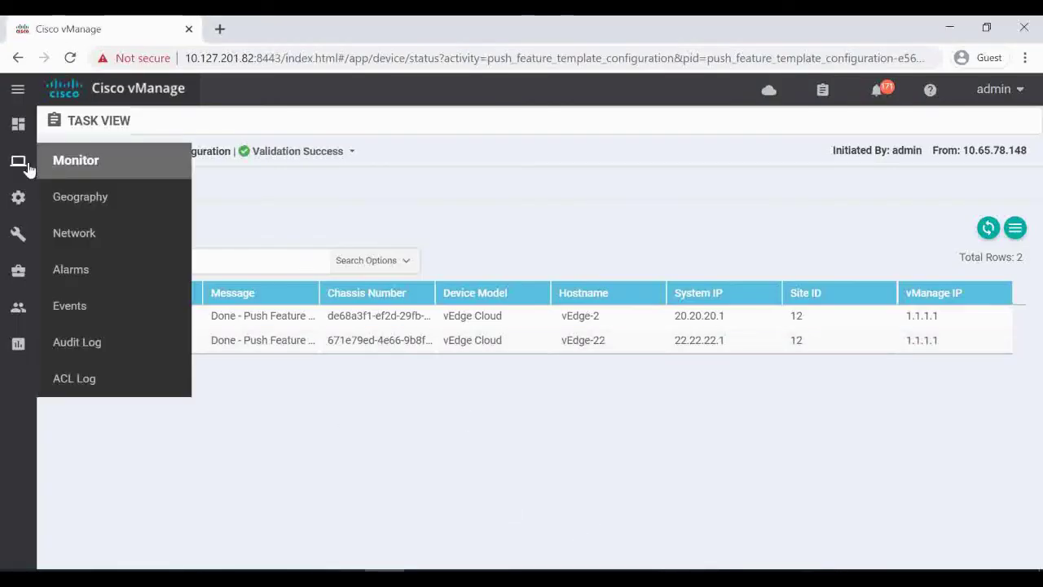
{"action": "left_click", "coordinate": [79, 236]}
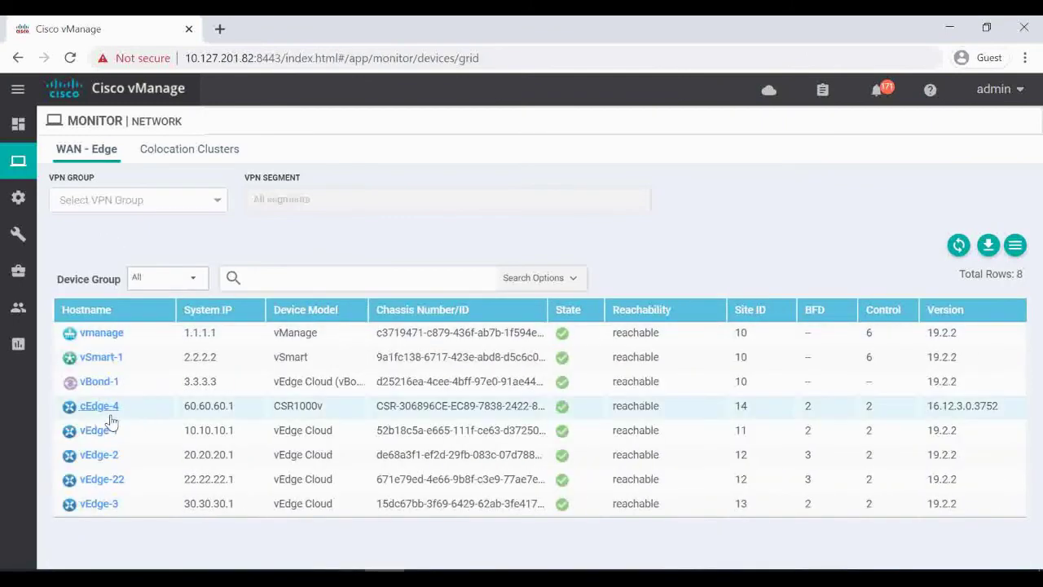
{"action": "left_click", "coordinate": [98, 430]}
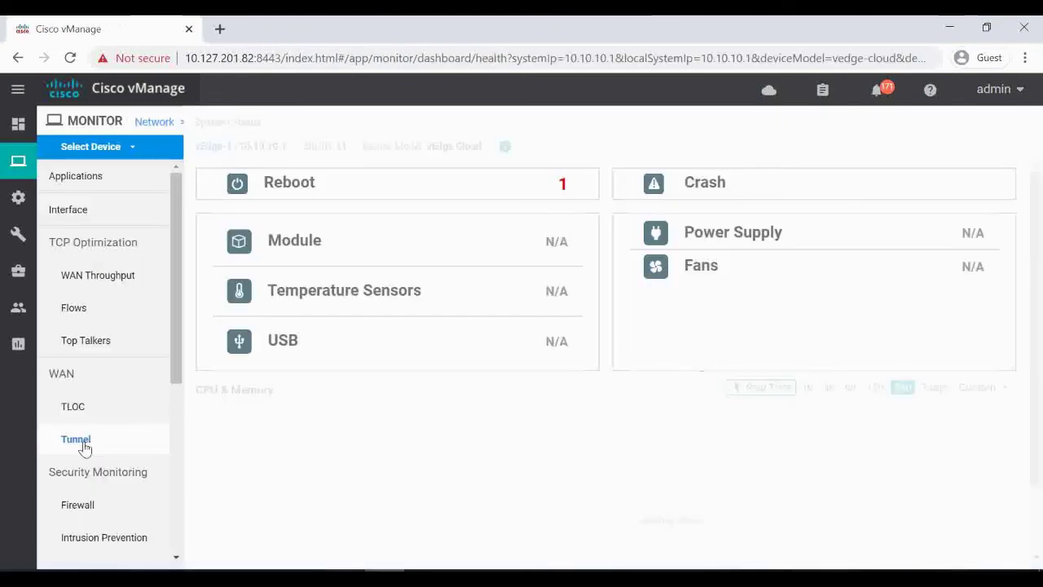
{"action": "left_click", "coordinate": [76, 441]}
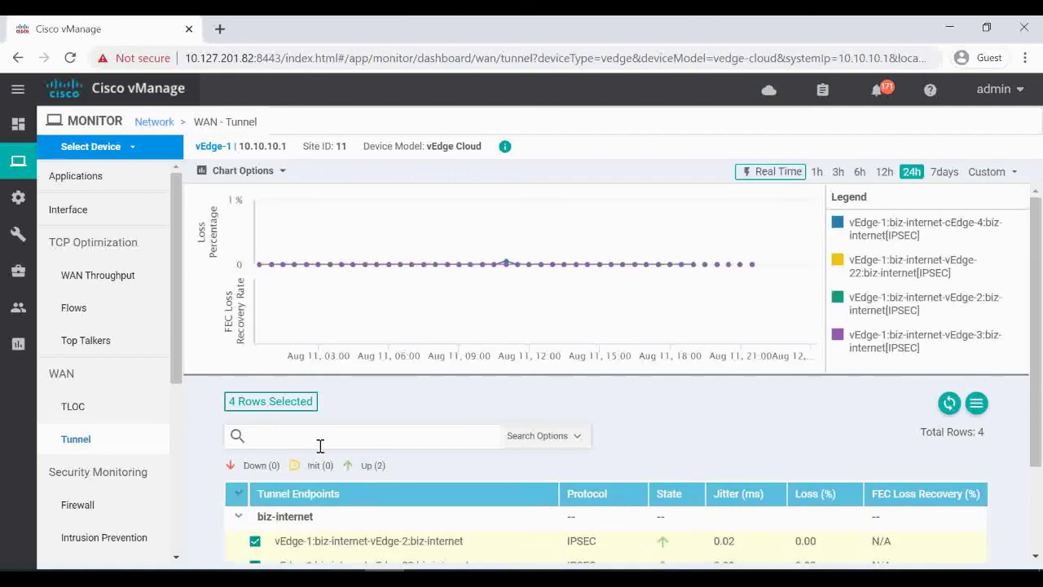
{"action": "scroll", "coordinate": [320, 446], "scroll_direction": "down", "scroll_amount": 2}
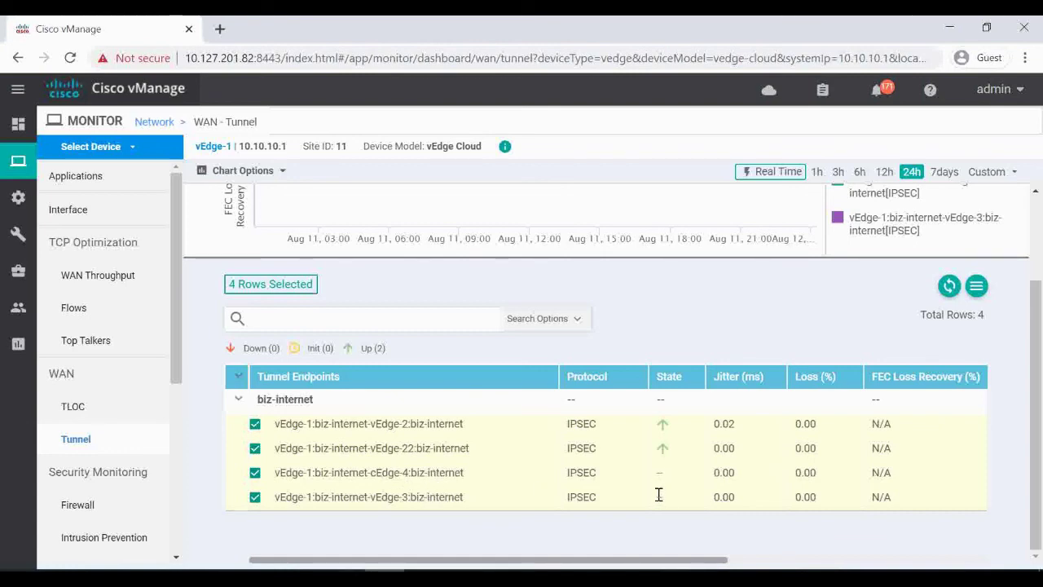
- Open the Trace Route troubleshooting tool for vEdge-1
{"action": "left_click_drag", "start_coordinate": [175, 308], "coordinate": [171, 476]}
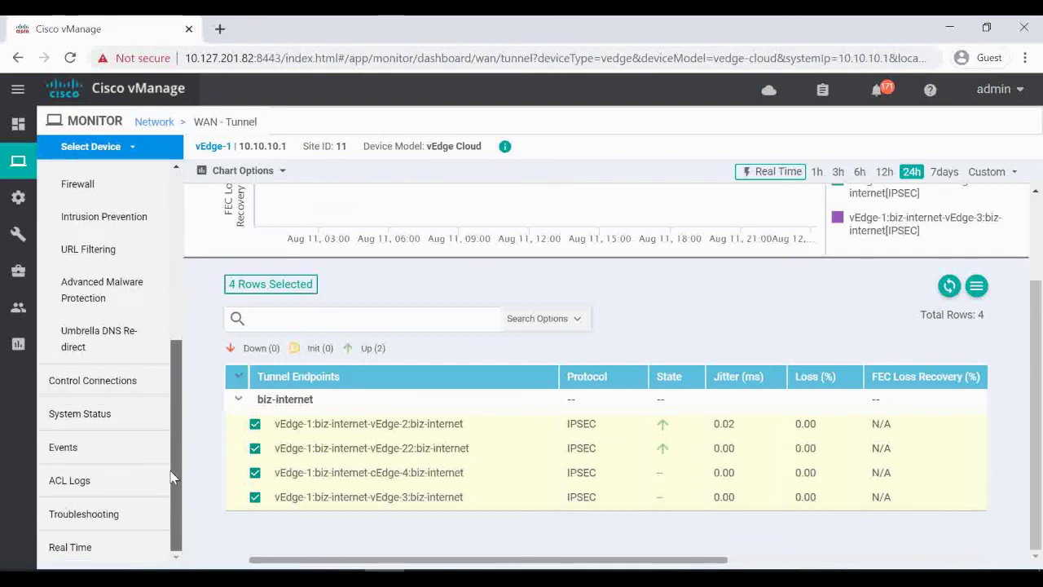
{"action": "left_click", "coordinate": [84, 514]}
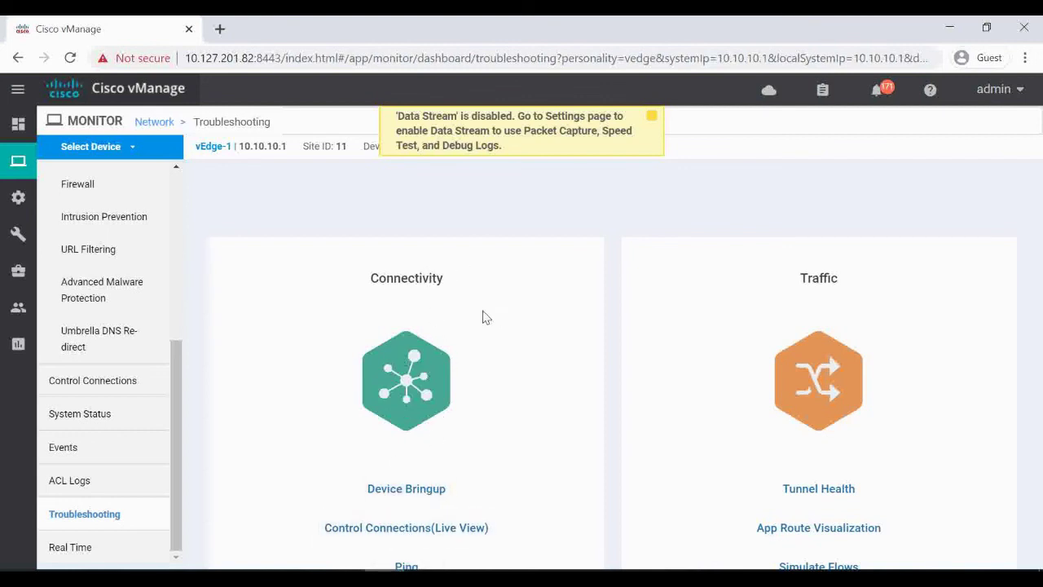
{"action": "left_click", "coordinate": [414, 489]}
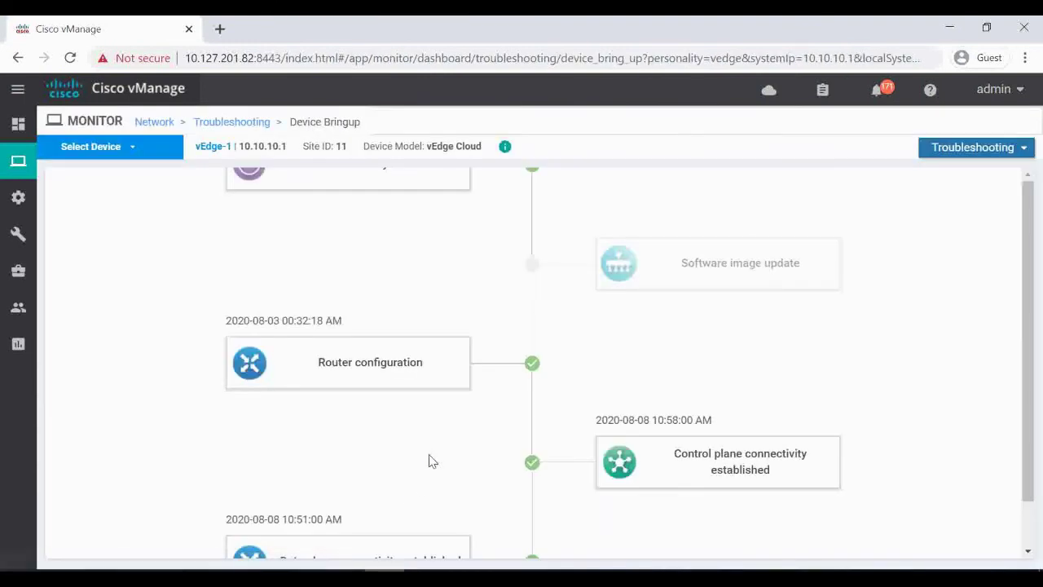
{"action": "left_click", "coordinate": [1011, 149]}
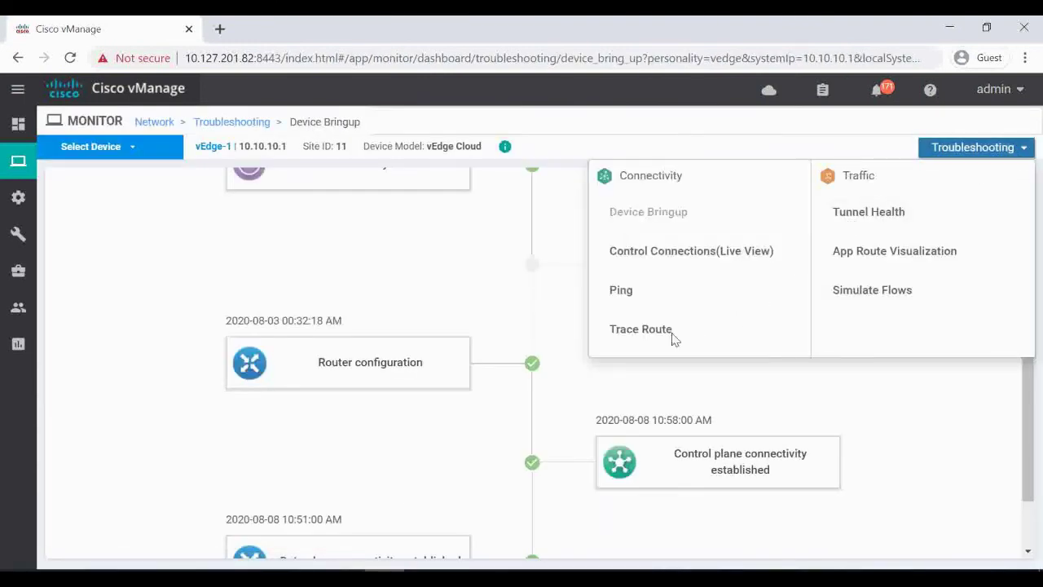
{"action": "left_click", "coordinate": [646, 330]}
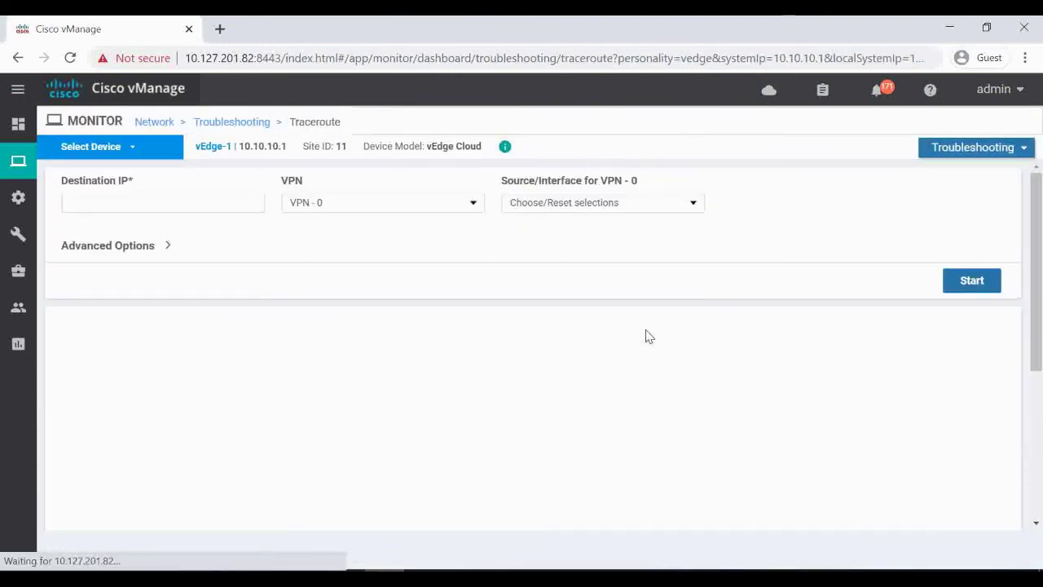
- Run a traceroute from vEdge-1 to 160.10.10.1 in VPN 10 using source interface ge0/1 (192.168.10.1), and inspect the path
{"action": "left_click", "coordinate": [184, 203]}
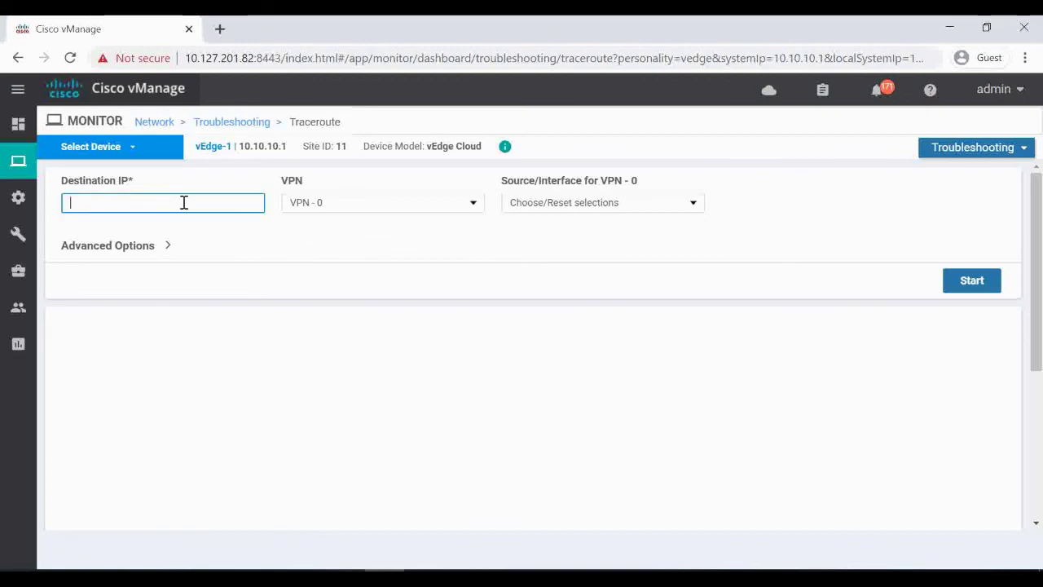
{"action": "left_click", "coordinate": [424, 570]}
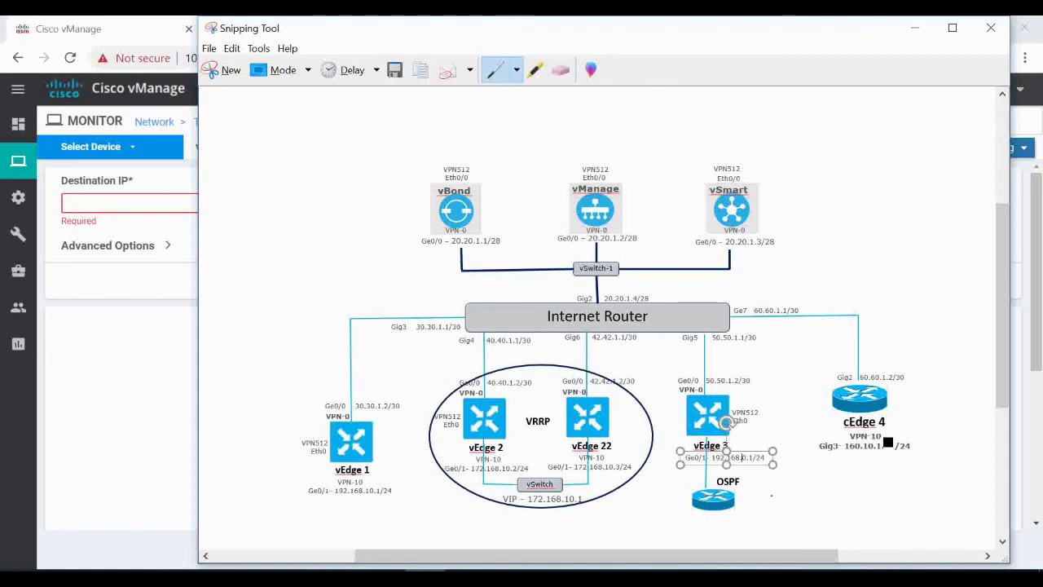
{"action": "left_click", "coordinate": [115, 204]}
{"action": "type", "text": "160.10.10.1"}
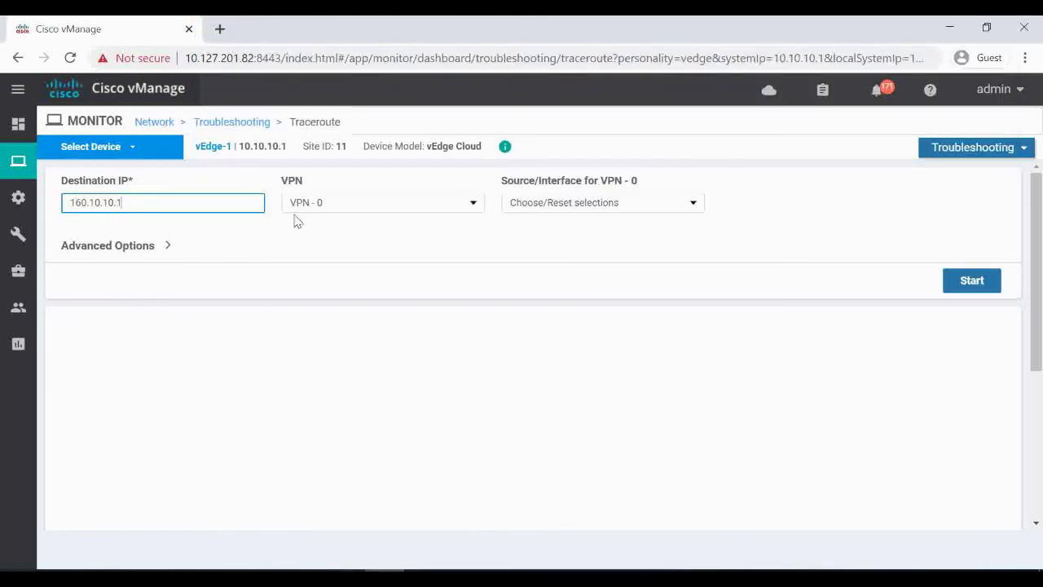
{"action": "left_click", "coordinate": [327, 205]}
{"action": "left_click", "coordinate": [326, 232]}
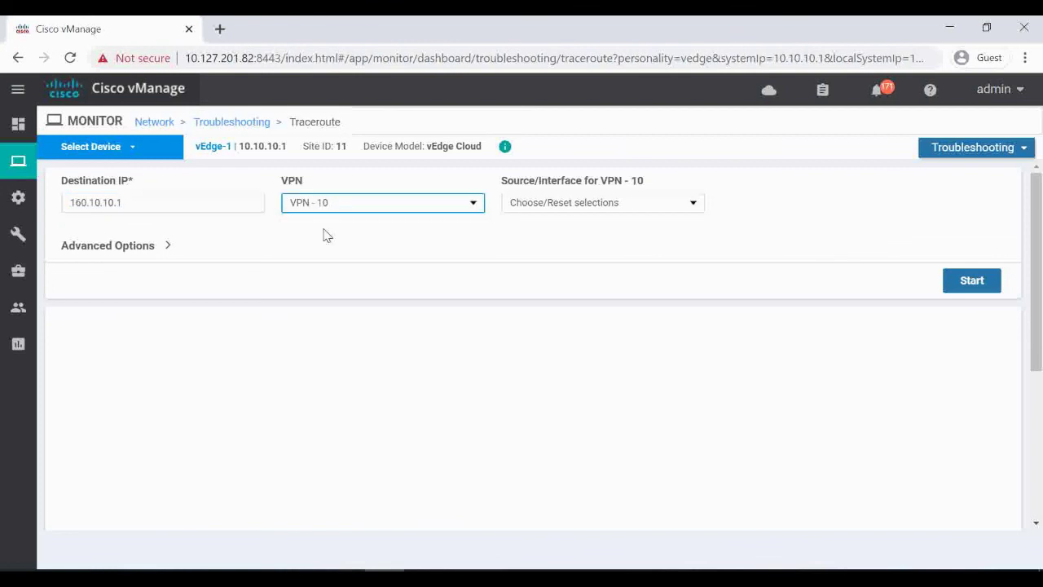
{"action": "left_click", "coordinate": [652, 204]}
{"action": "left_click", "coordinate": [610, 234]}
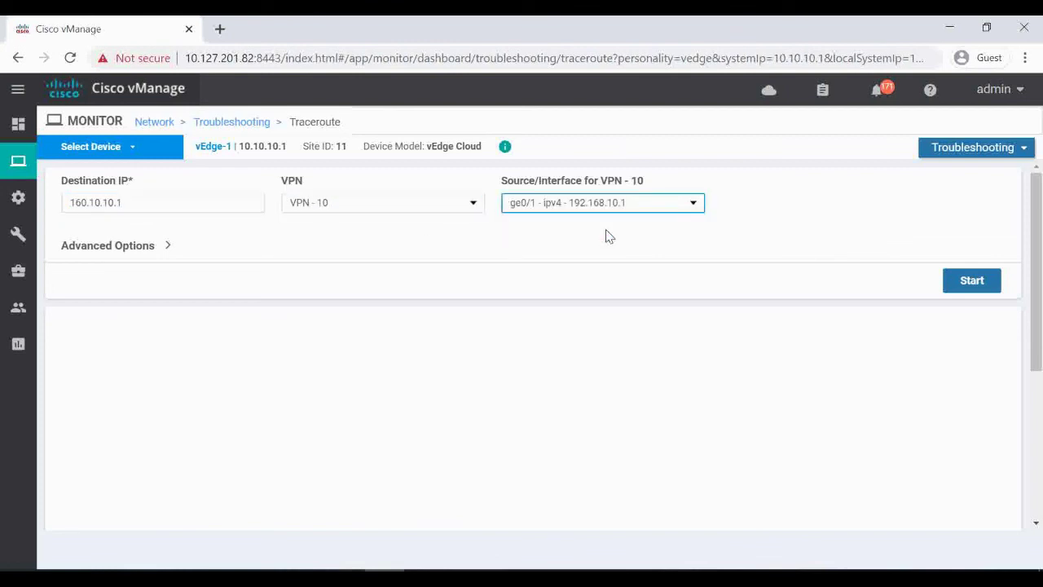
{"action": "left_click", "coordinate": [973, 285]}
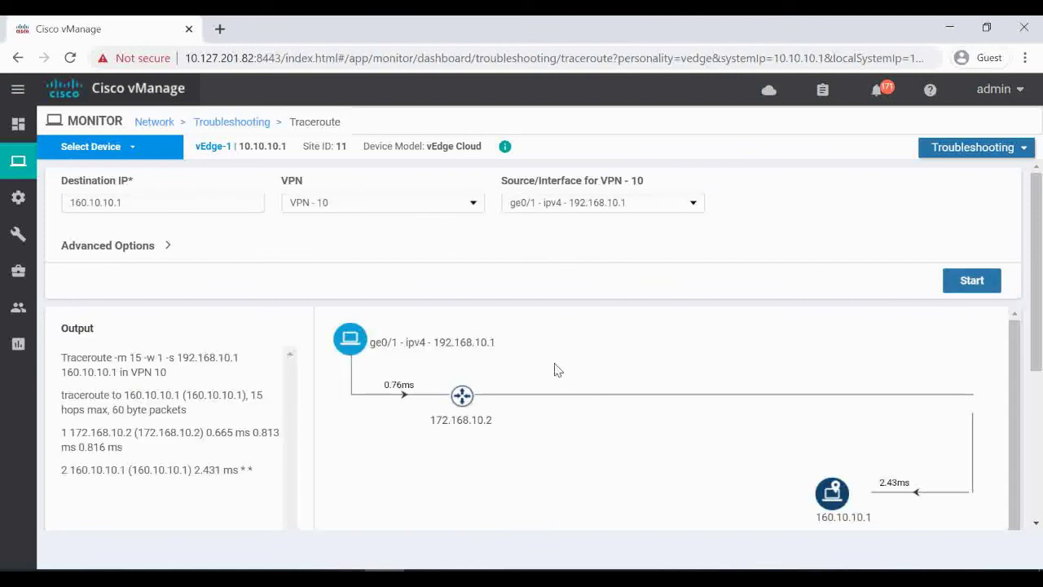
{"action": "scroll", "coordinate": [554, 369], "scroll_direction": "down", "scroll_amount": 1}
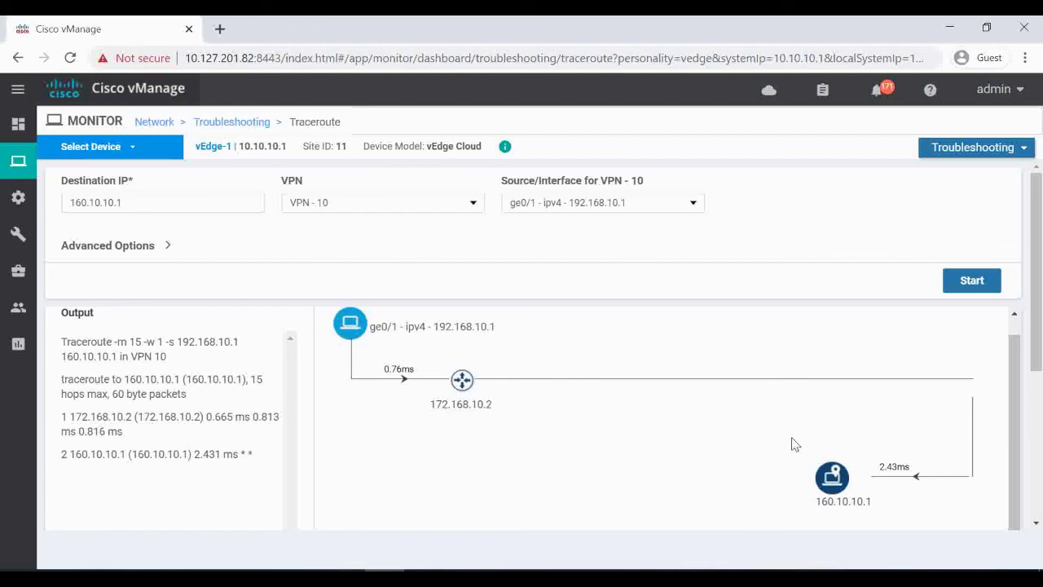
- Compare the traceroute path and vEdge-1's routes in SecureCRT with the topology diagram in Snipping Tool
{"action": "left_click", "coordinate": [424, 576]}
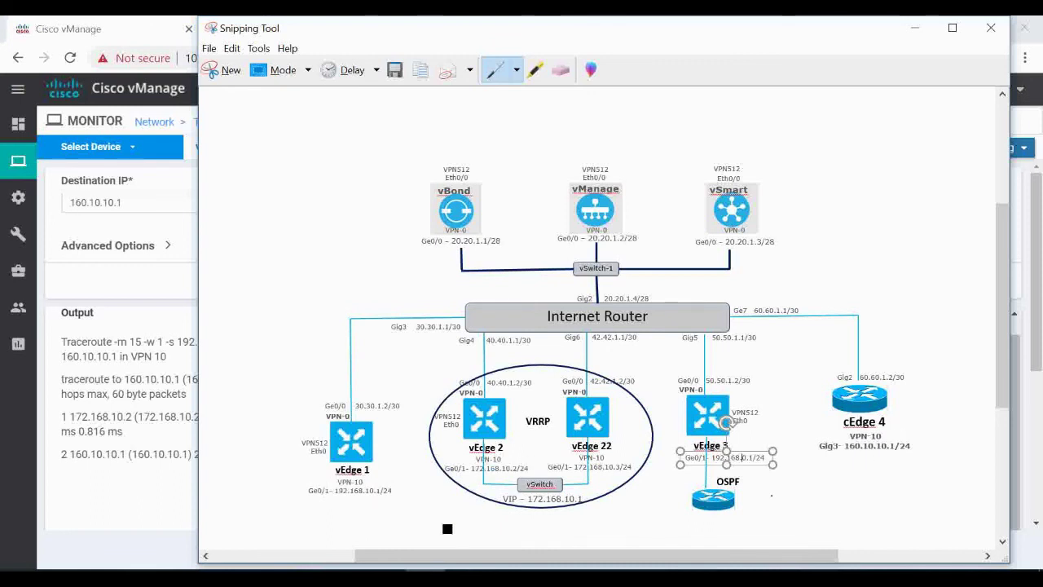
{"action": "key", "text": "alt+Tab"}
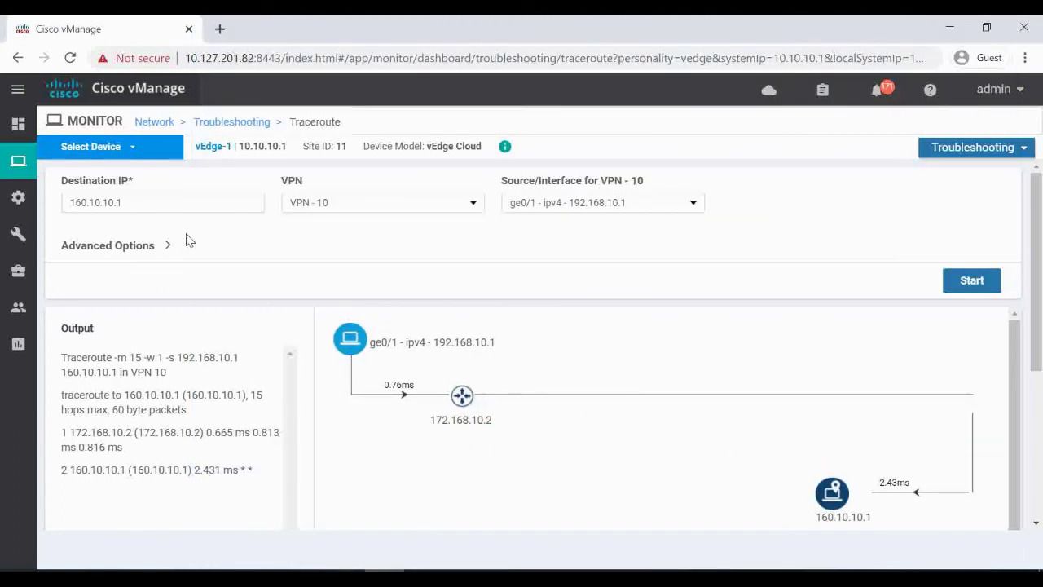
{"action": "mouse_move", "coordinate": [18, 161]}
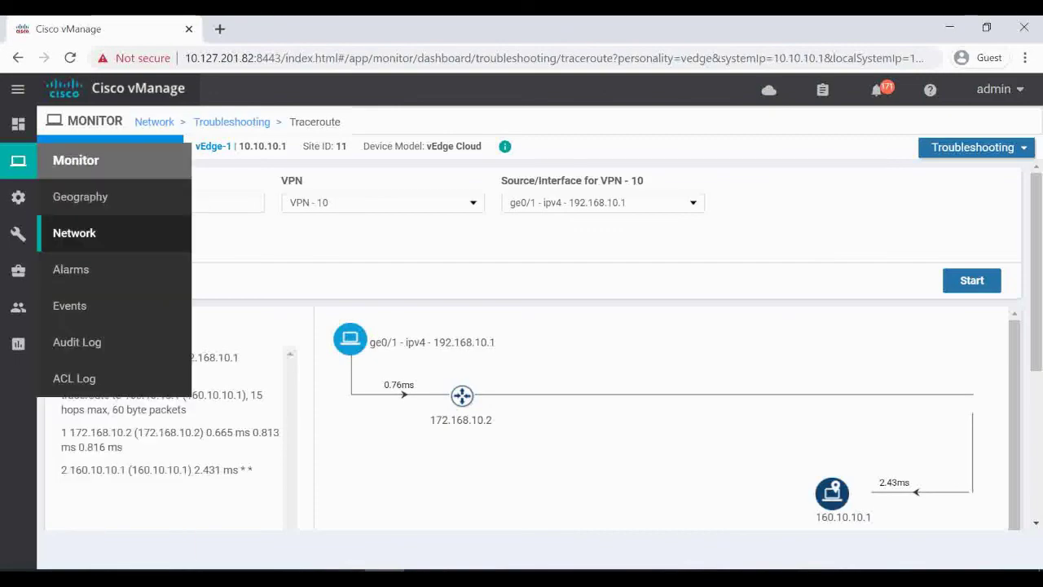
{"action": "key", "text": "alt+Tab"}
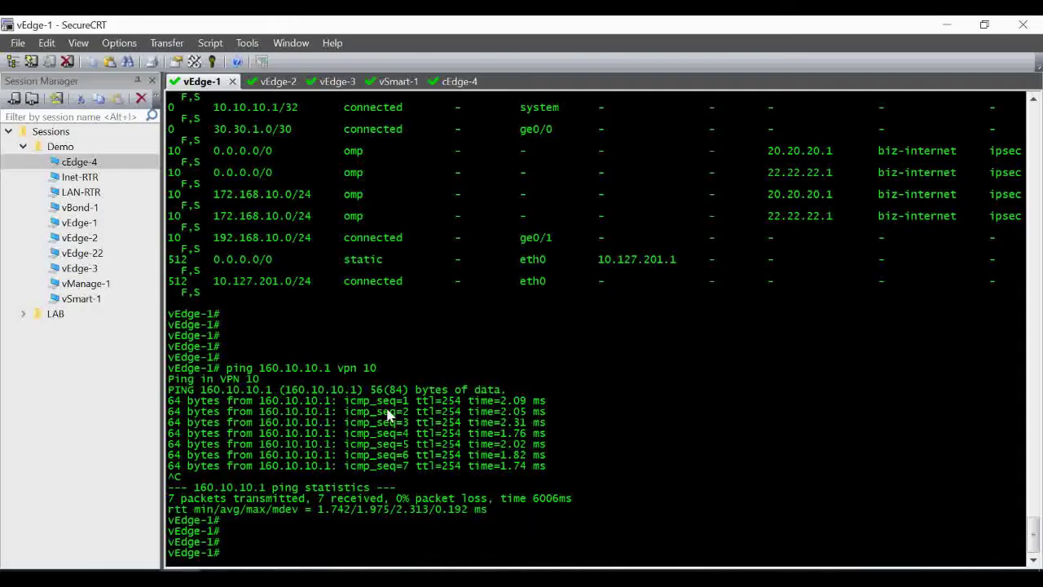
{"action": "scroll", "coordinate": [351, 417], "scroll_direction": "up", "scroll_amount": 2}
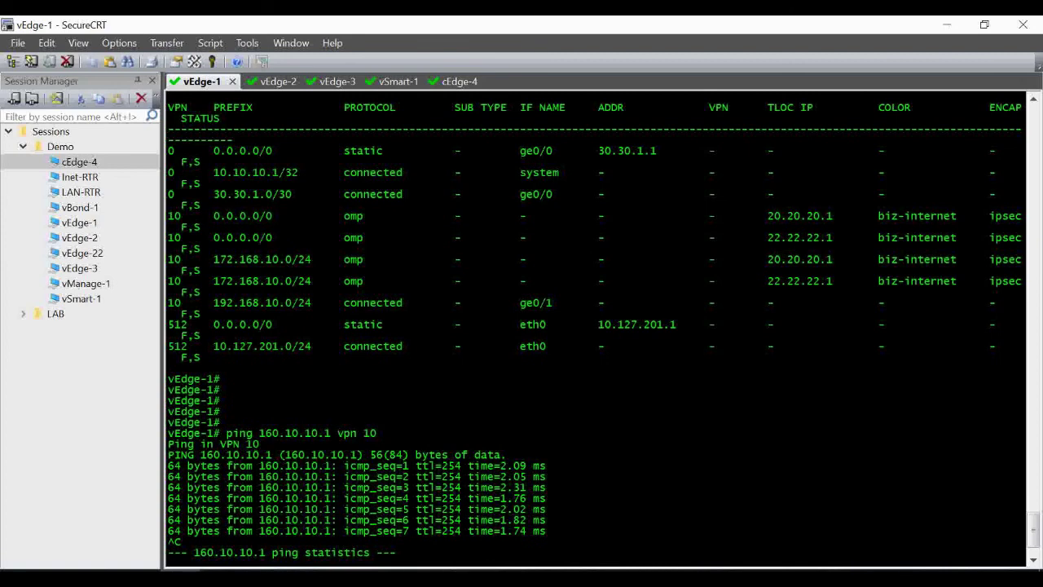
{"action": "key", "text": "alt+Tab"}
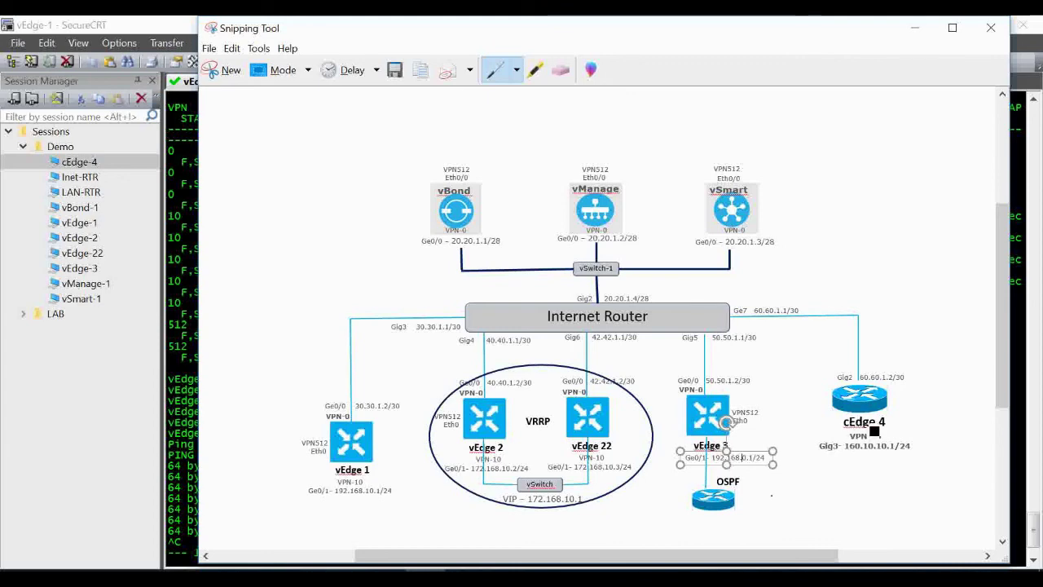
{"action": "left_click", "coordinate": [915, 33]}
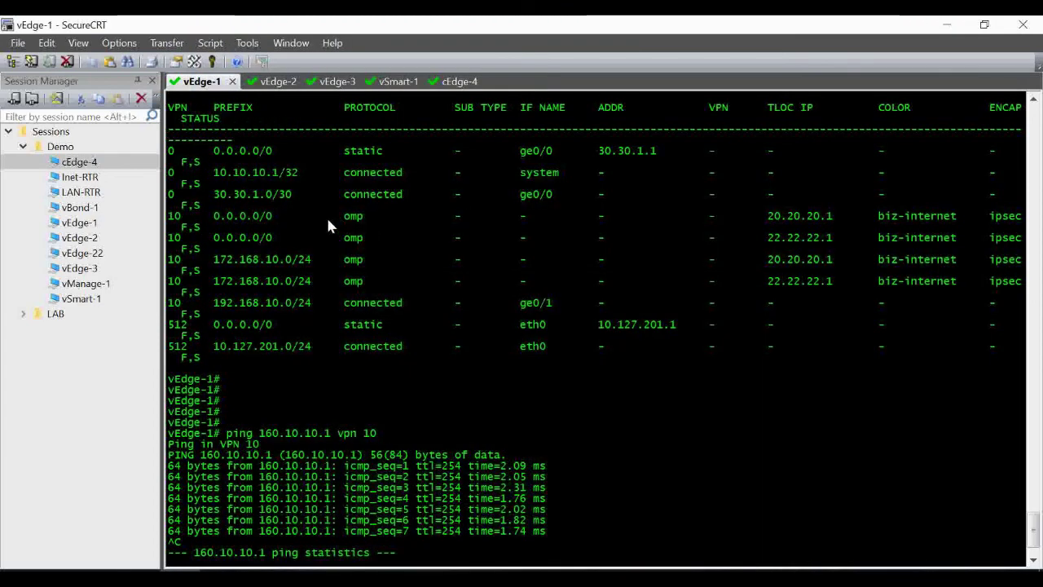
- Review the OMP default routes in the vEdge-3 and cEdge-4 sessions, and open the topology diagram for comparison
{"action": "left_click", "coordinate": [332, 82]}
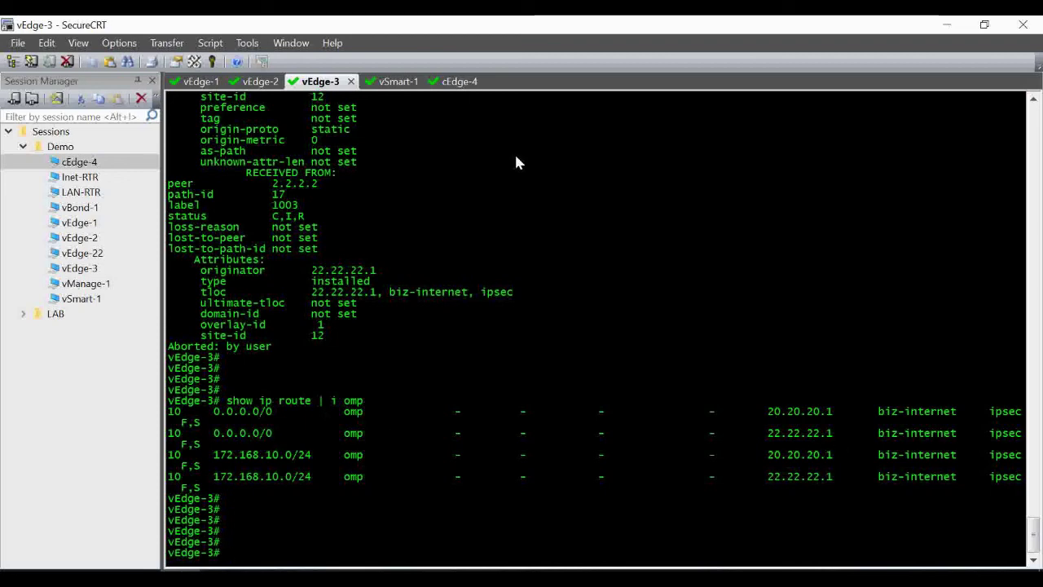
{"action": "left_click", "coordinate": [460, 83]}
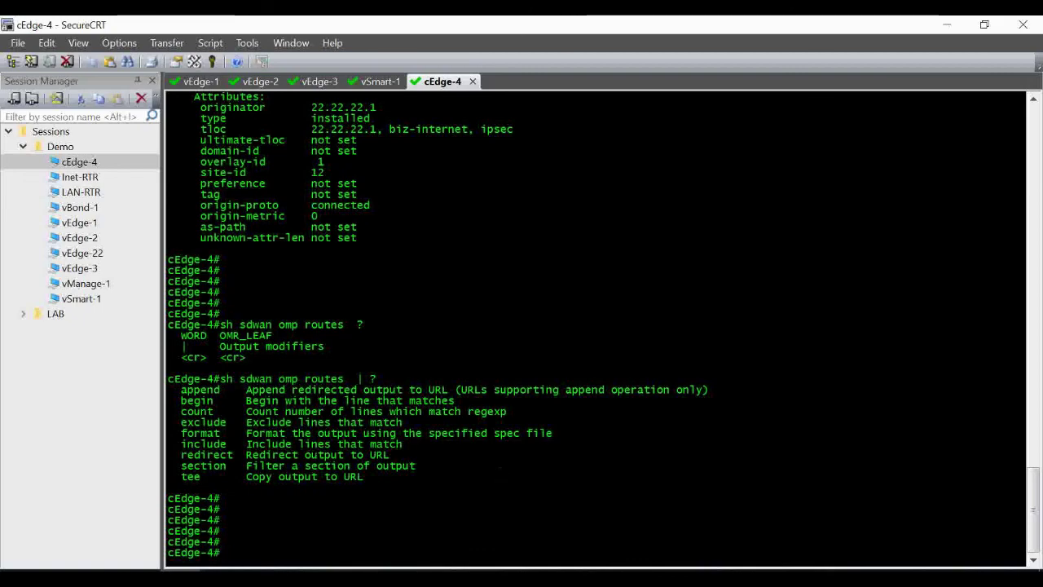
{"action": "scroll", "coordinate": [619, 444], "scroll_direction": "up", "scroll_amount": 6}
{"action": "scroll", "coordinate": [620, 439], "scroll_direction": "up", "scroll_amount": 20}
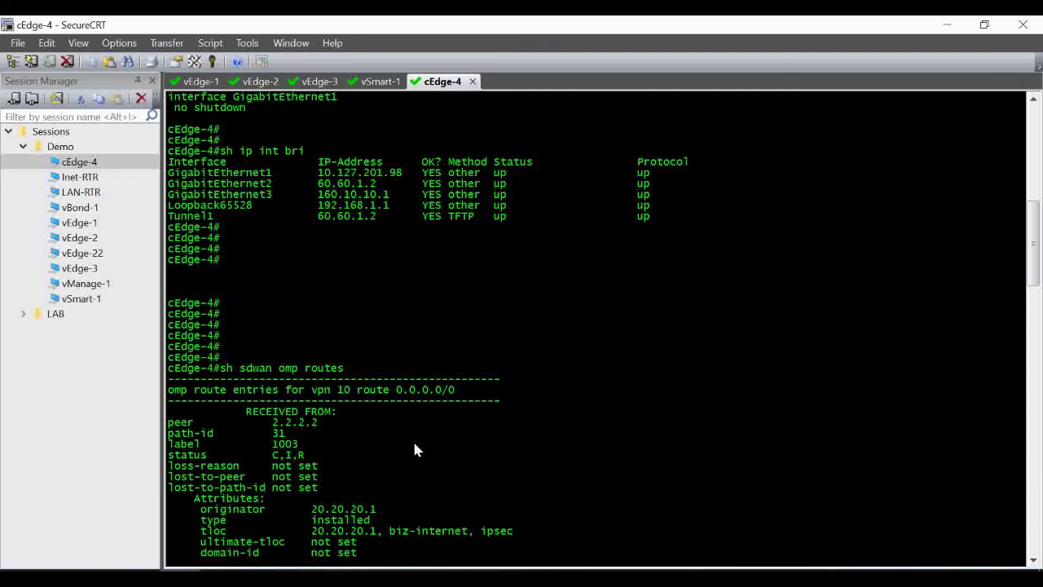
{"action": "scroll", "coordinate": [413, 438], "scroll_direction": "down", "scroll_amount": 1}
{"action": "scroll", "coordinate": [415, 494], "scroll_direction": "down", "scroll_amount": 9}
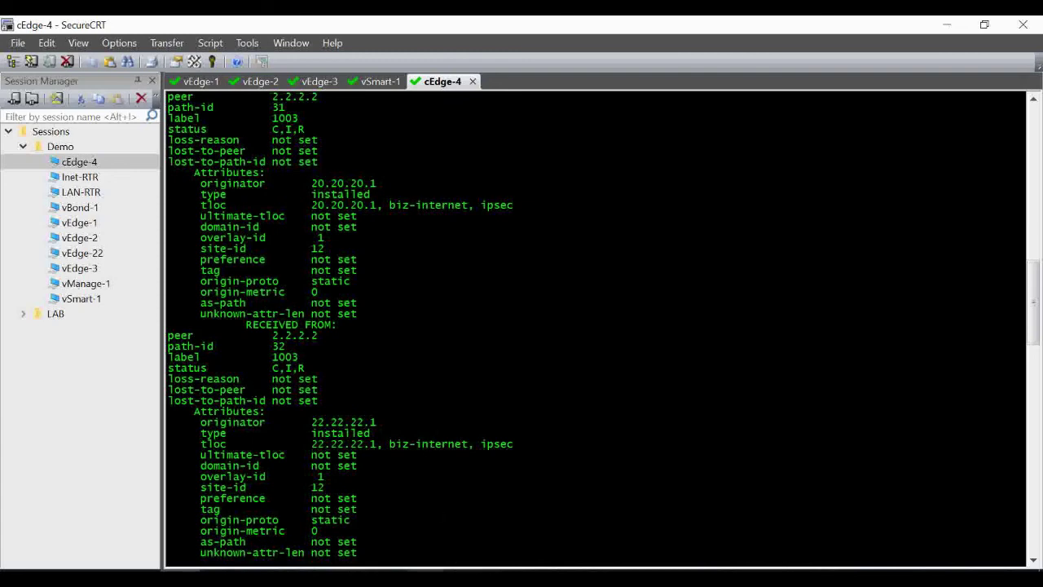
{"action": "left_click", "coordinate": [426, 577]}
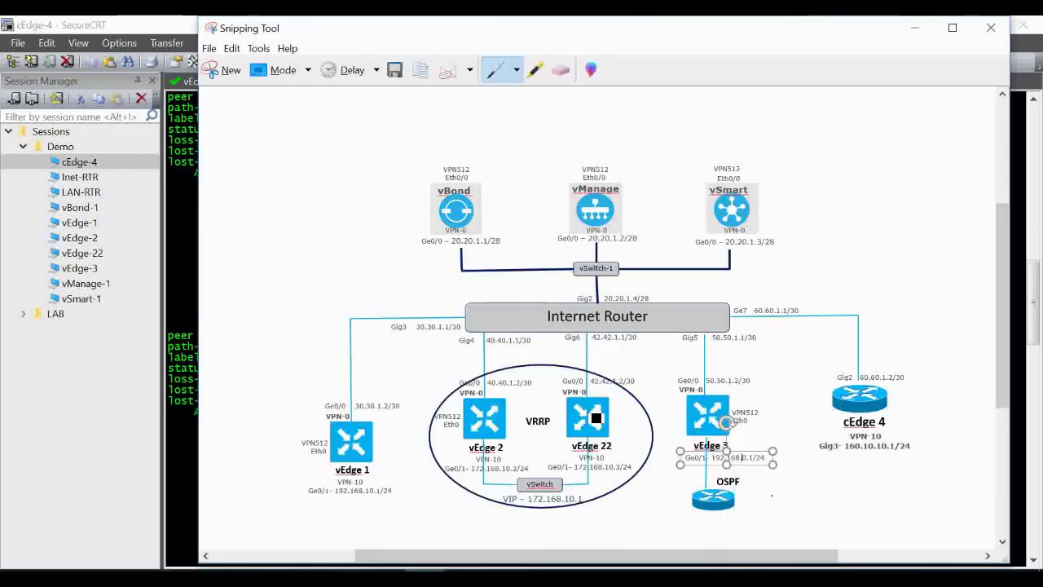